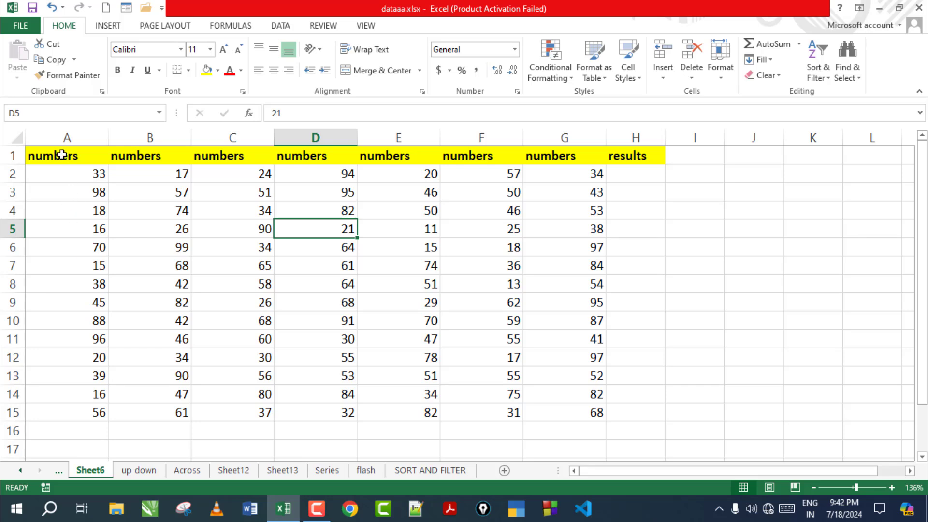
Step: Insert an AutoSum total of row 2's numbers into H2
left_click_drag(61, 155, 619, 404)
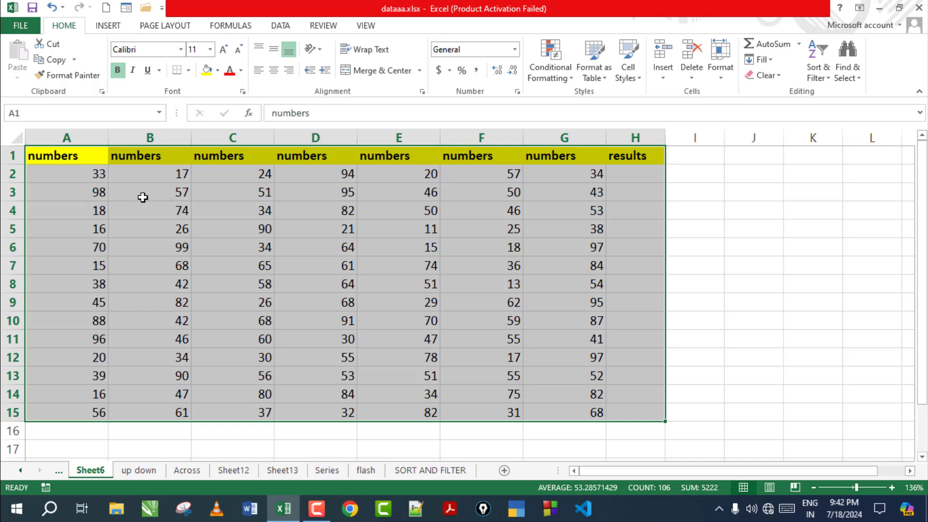
left_click(182, 255)
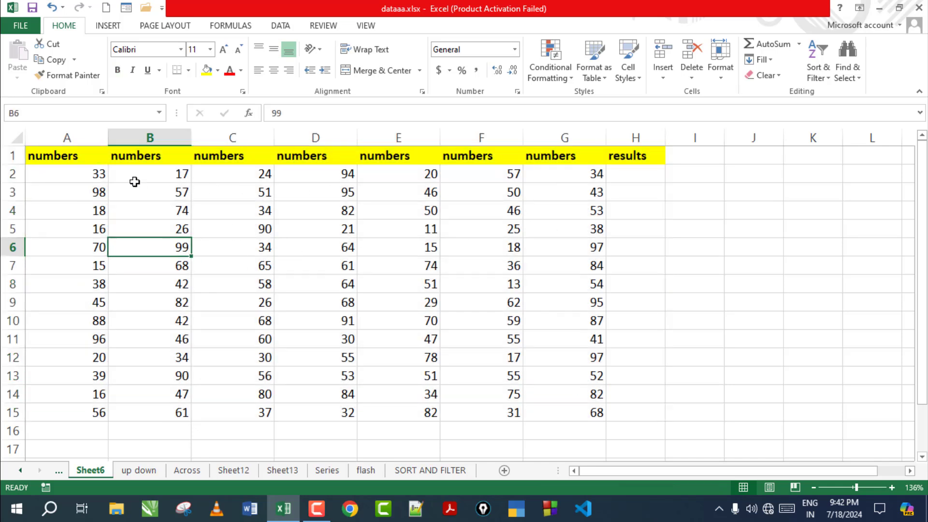
left_click_drag(78, 171, 624, 172)
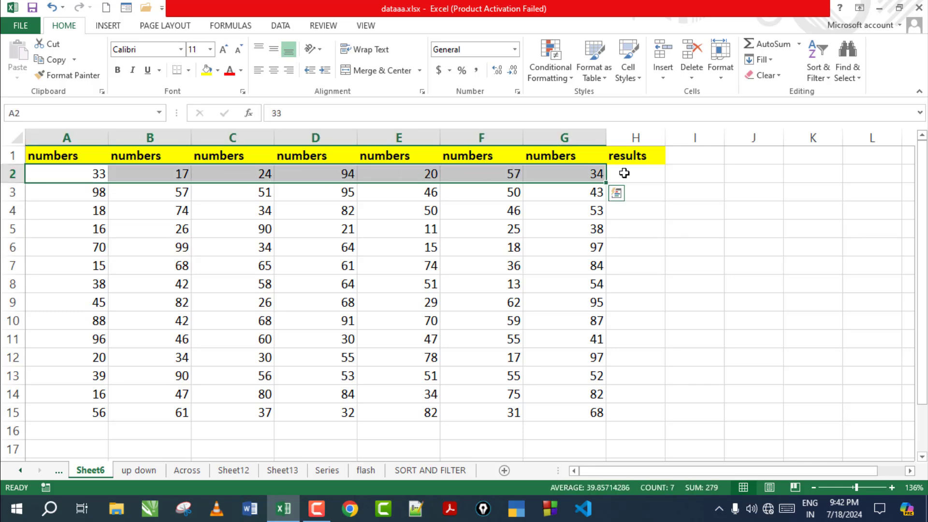
left_click(651, 177)
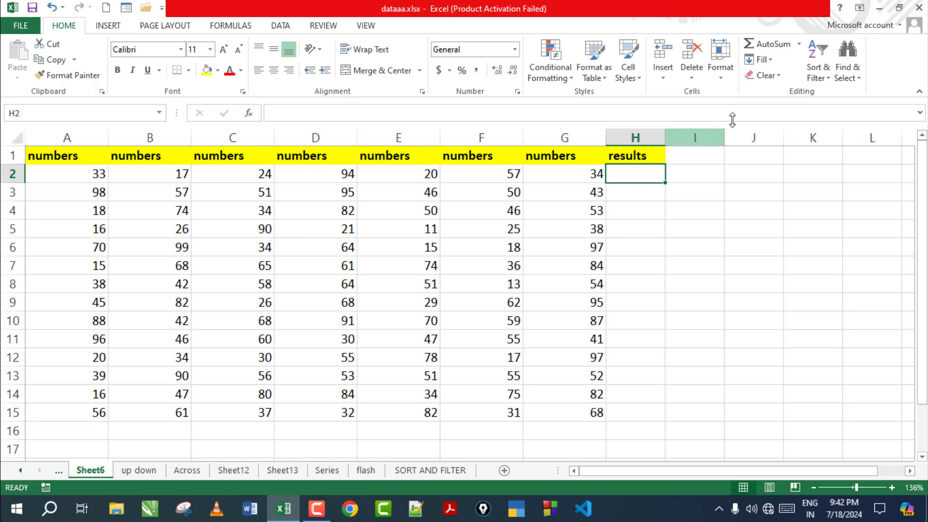
left_click(799, 45)
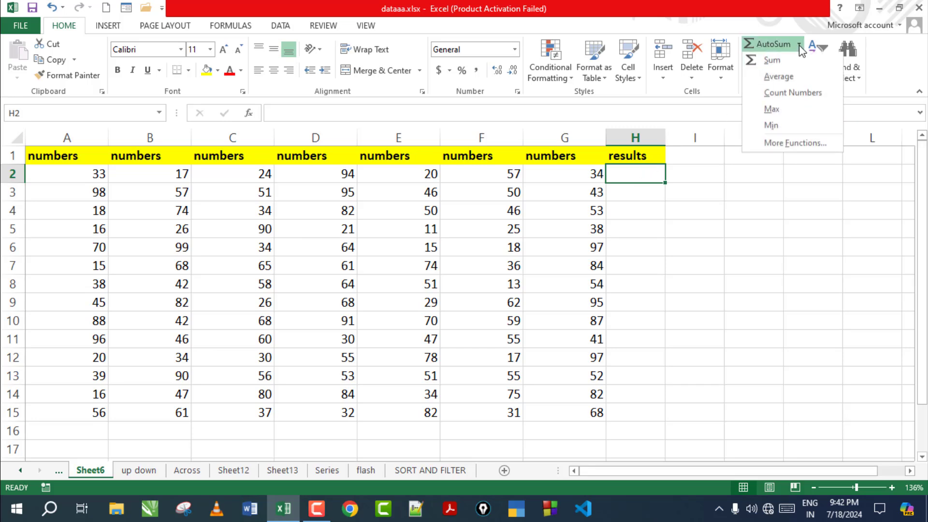
left_click(772, 60)
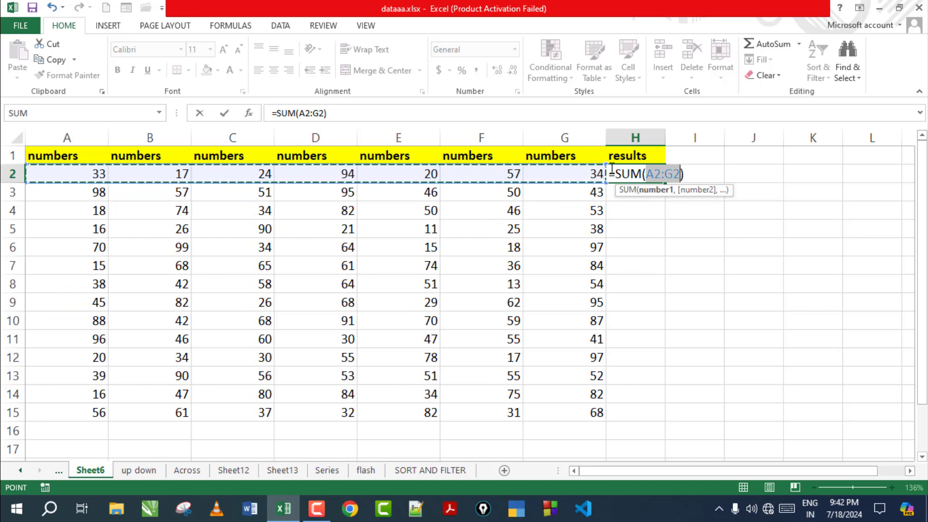
key("Return")
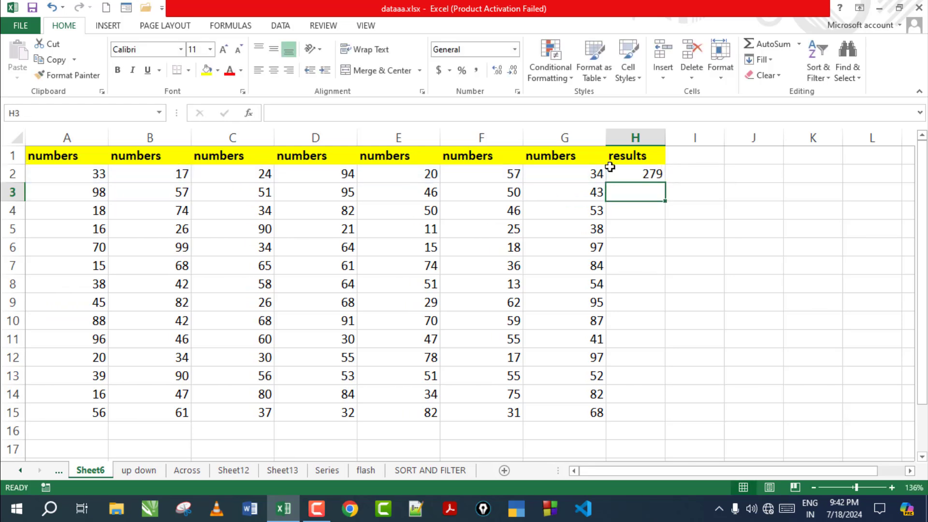
Step: Copy the row-2 sum down to H15, check the formulas, then undo the totals
left_click(641, 176)
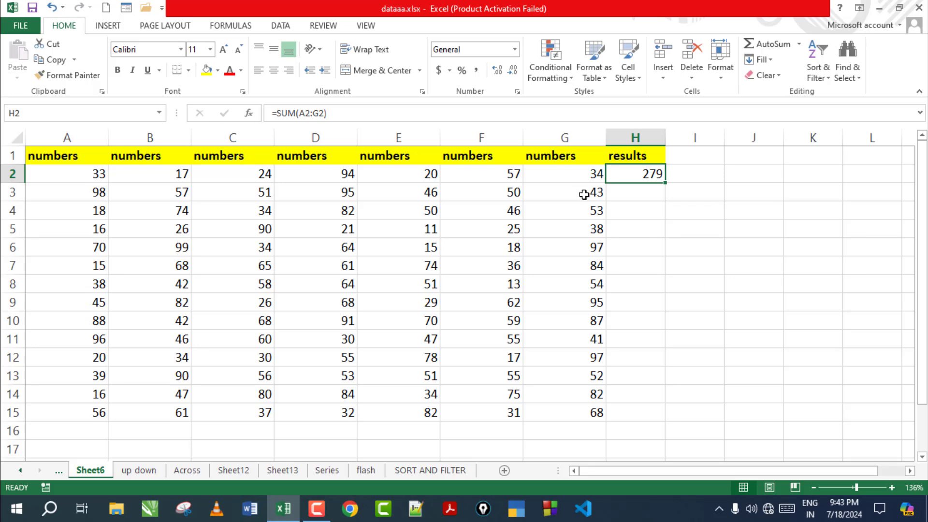
left_click_drag(94, 193, 566, 409)
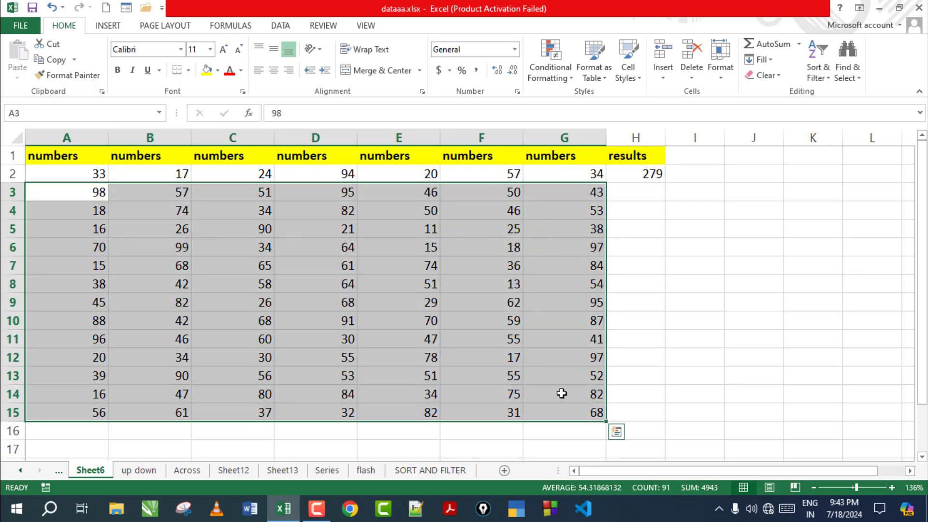
left_click(659, 175)
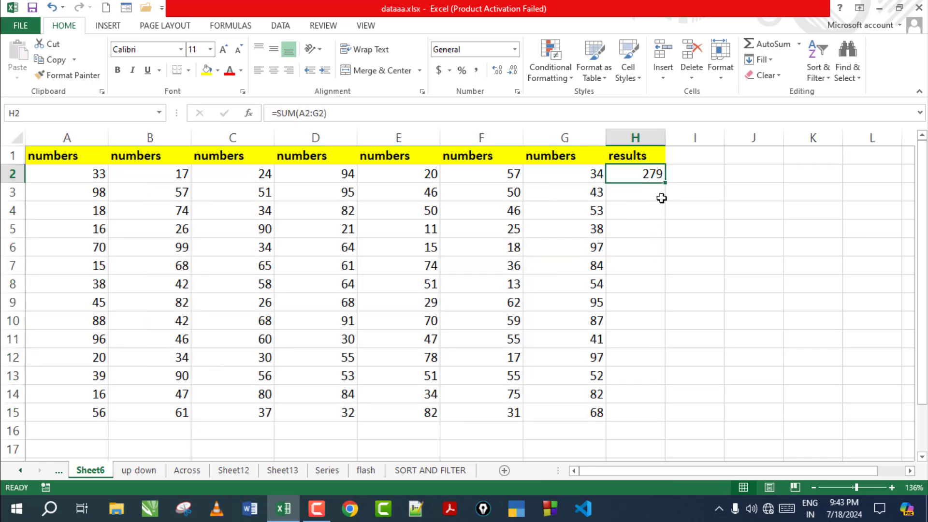
left_click_drag(665, 183, 668, 422)
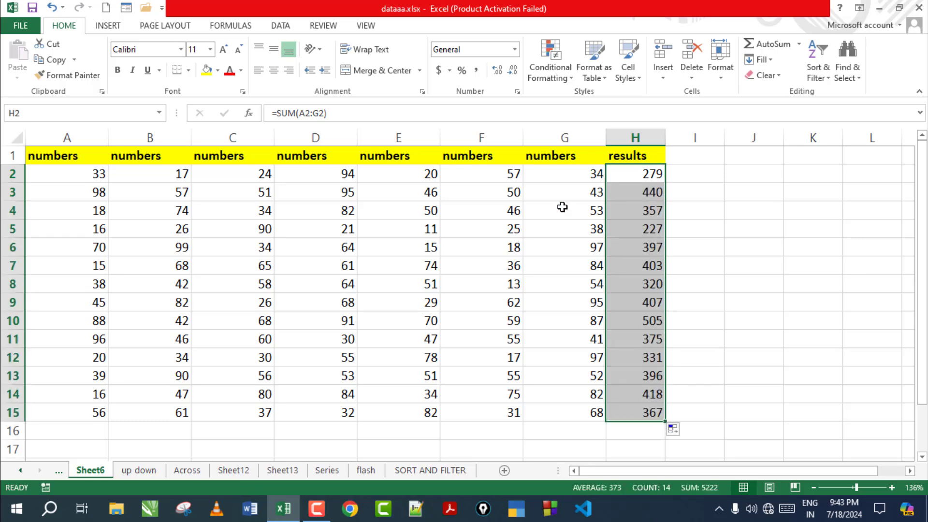
left_click(103, 193)
left_click(652, 194)
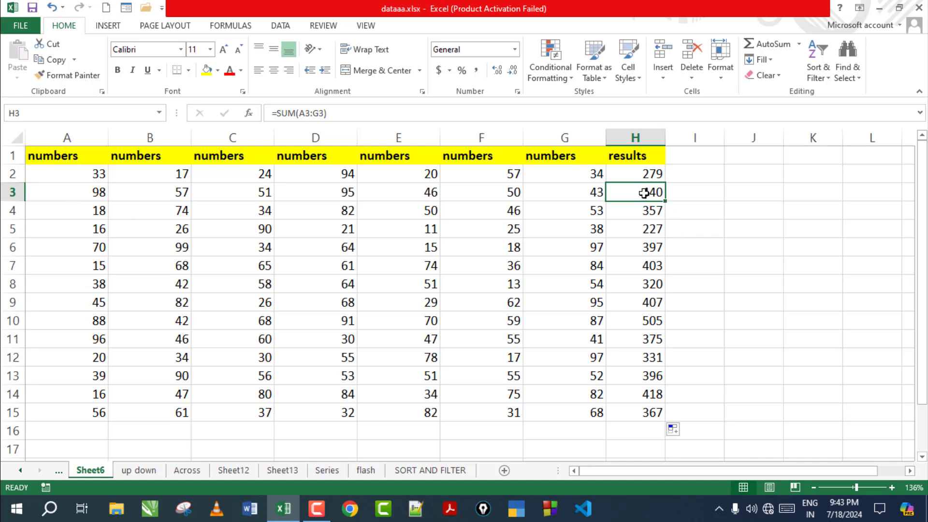
left_click(604, 215)
left_click_drag(660, 171, 661, 406)
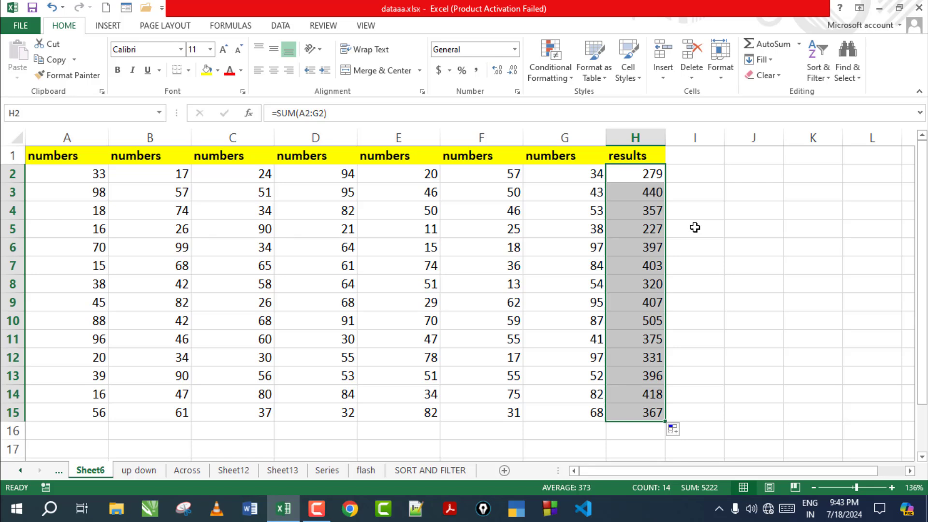
key("ctrl+z")
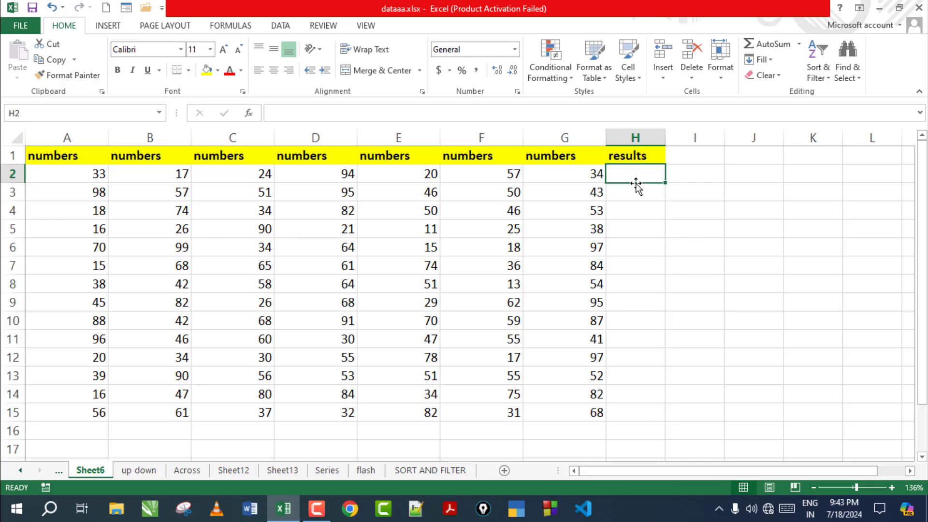
Step: Insert an AutoSum Average of row 2 into H2
left_click(800, 45)
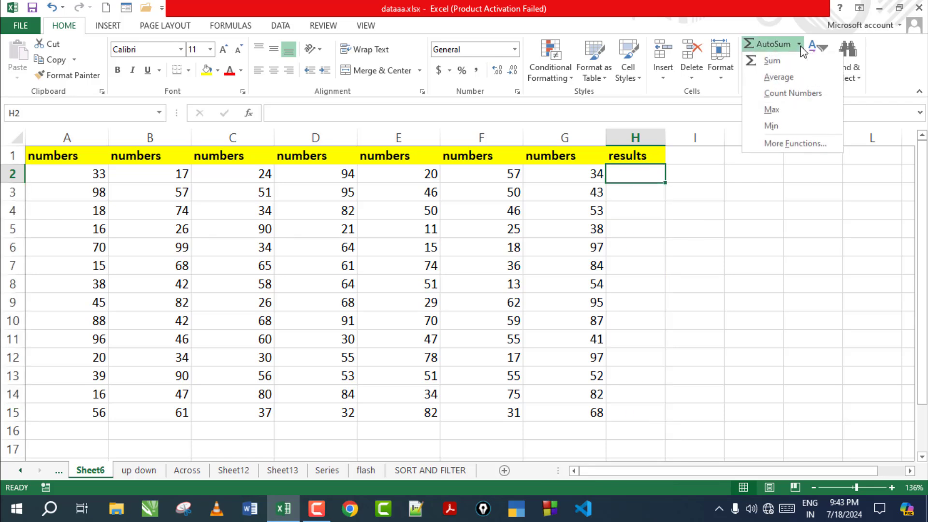
left_click(778, 78)
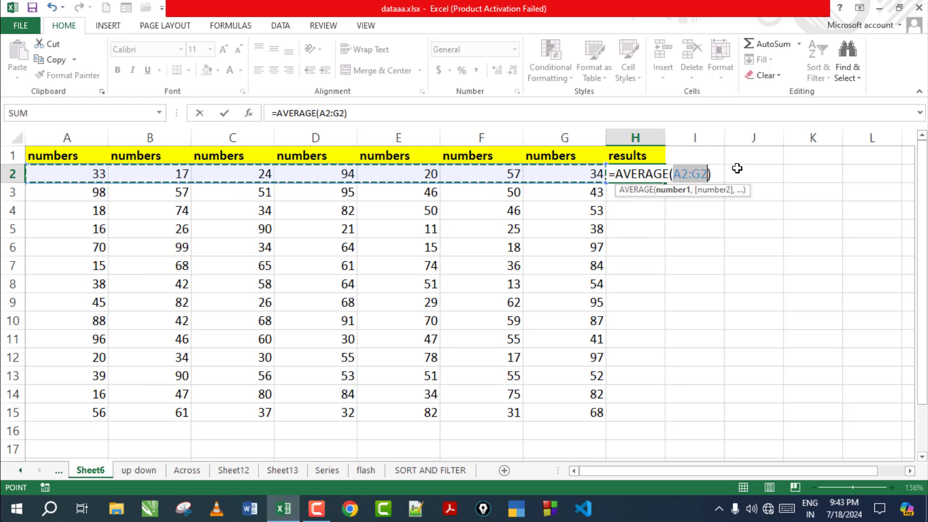
key("Return")
left_click(629, 174)
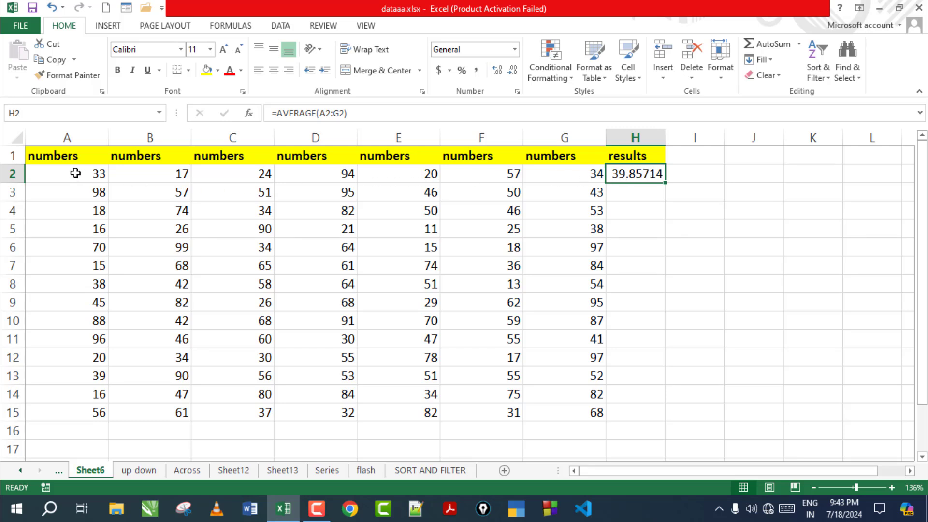
left_click_drag(75, 173, 561, 173)
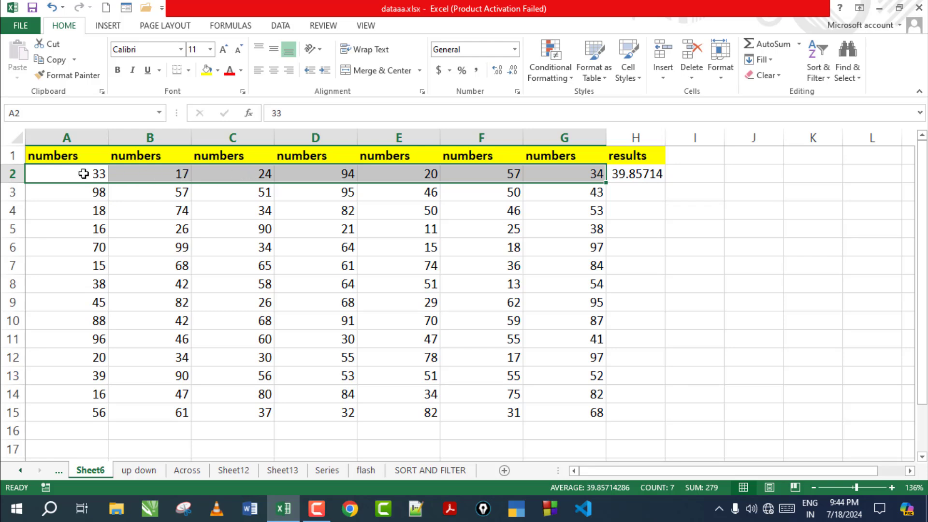
Step: Copy the average down to H15, check the formulas, undo them, and reopen the AutoSum list
mouse_move(566, 178)
left_click(655, 174)
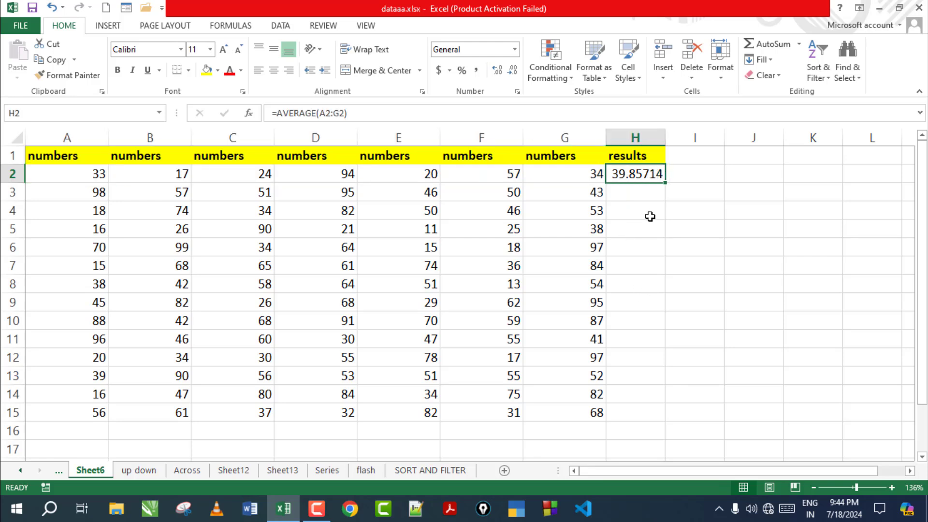
left_click_drag(665, 183, 659, 417)
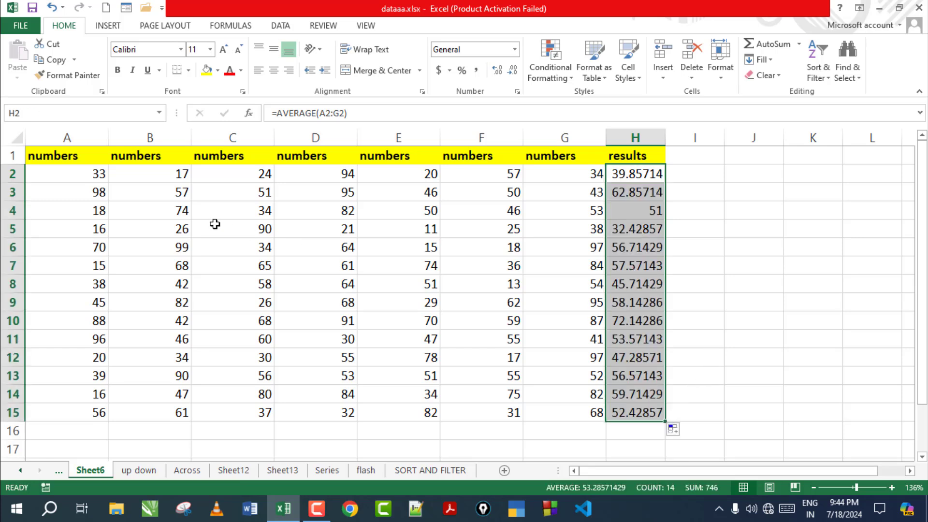
left_click(93, 193)
left_click(650, 193)
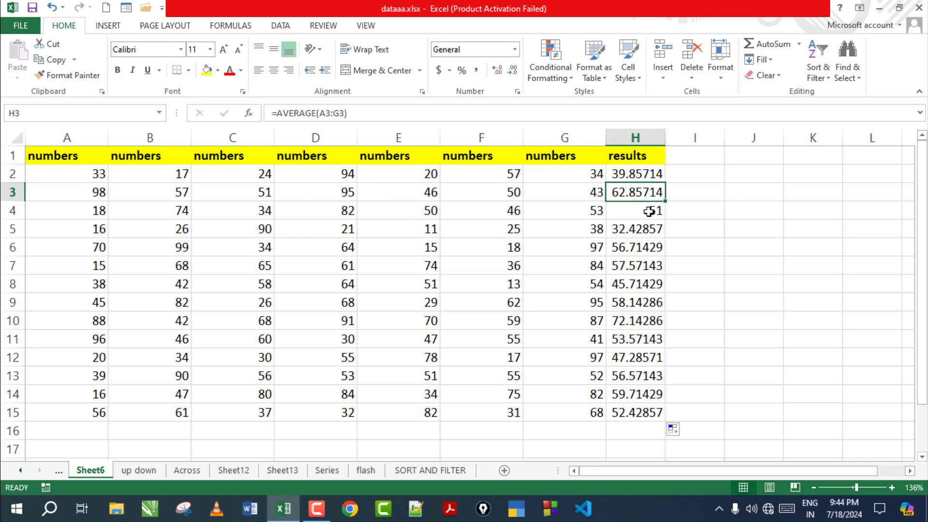
left_click(648, 210)
left_click(646, 228)
left_click(645, 247)
left_click(645, 266)
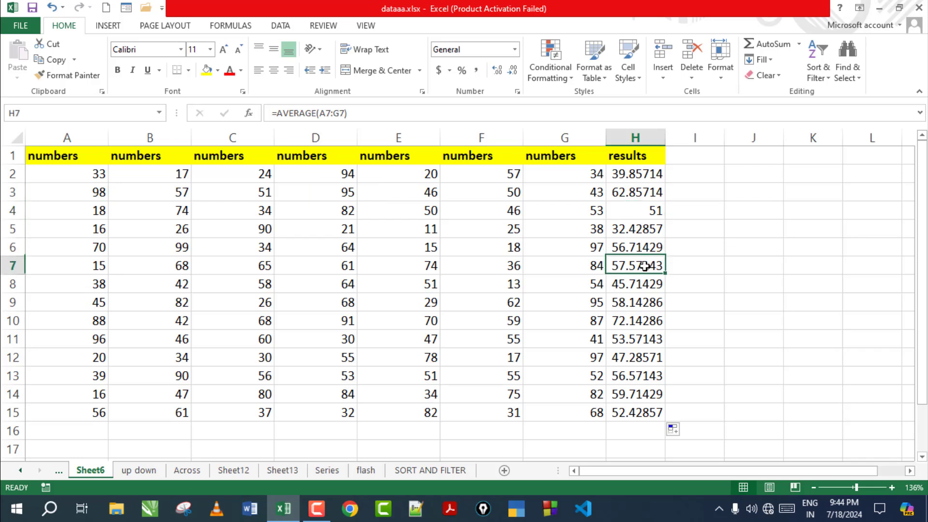
key("ctrl+z")
key("ctrl+z")
left_click(798, 44)
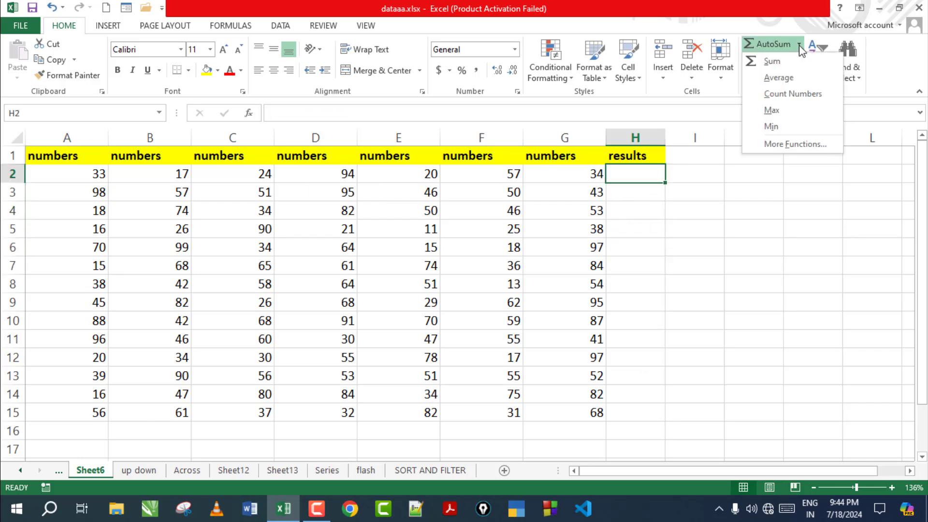
Step: Insert AutoSum Count Numbers into H2, giving 7 for the row 2 values A2:G2
left_click(789, 94)
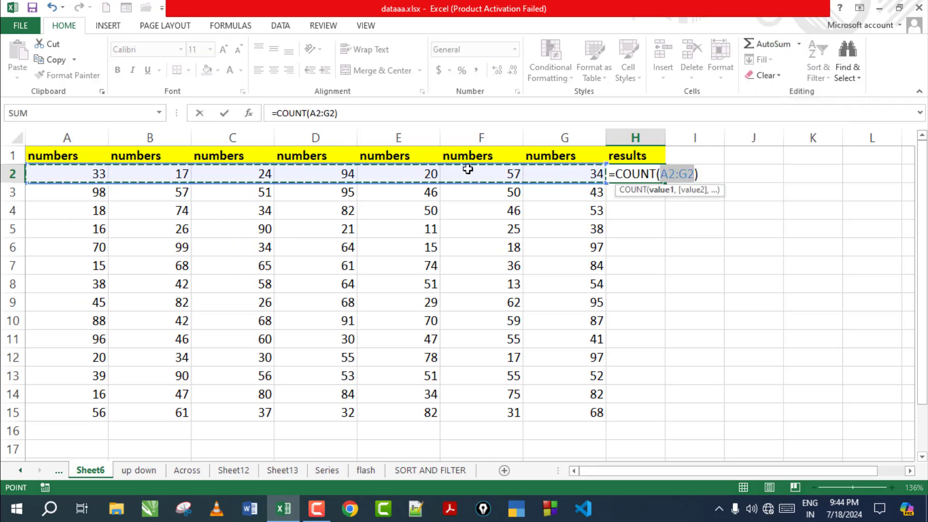
key("Return")
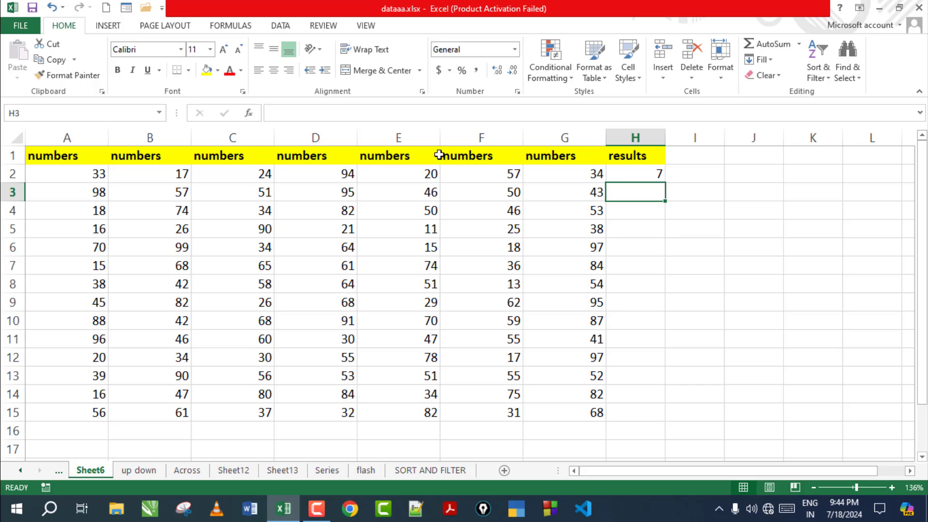
left_click(93, 174)
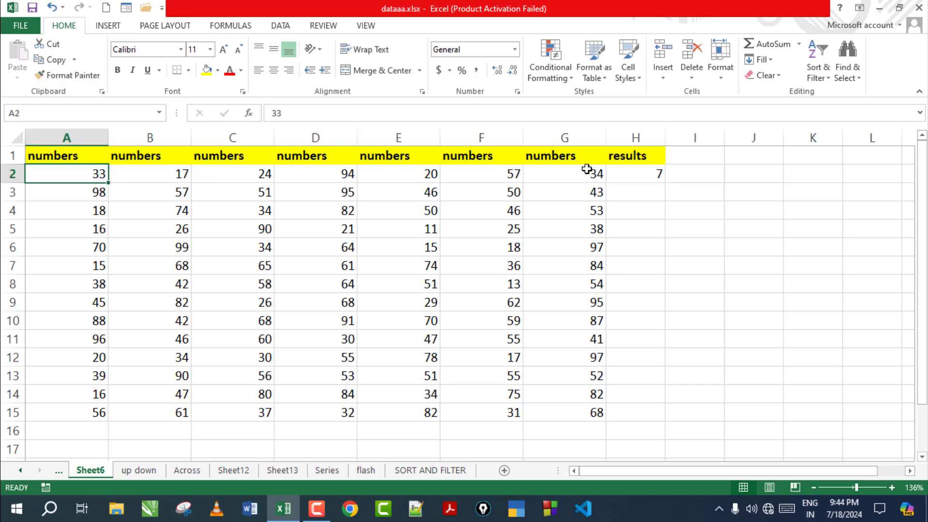
left_click(157, 173)
left_click(215, 173)
left_click(318, 175)
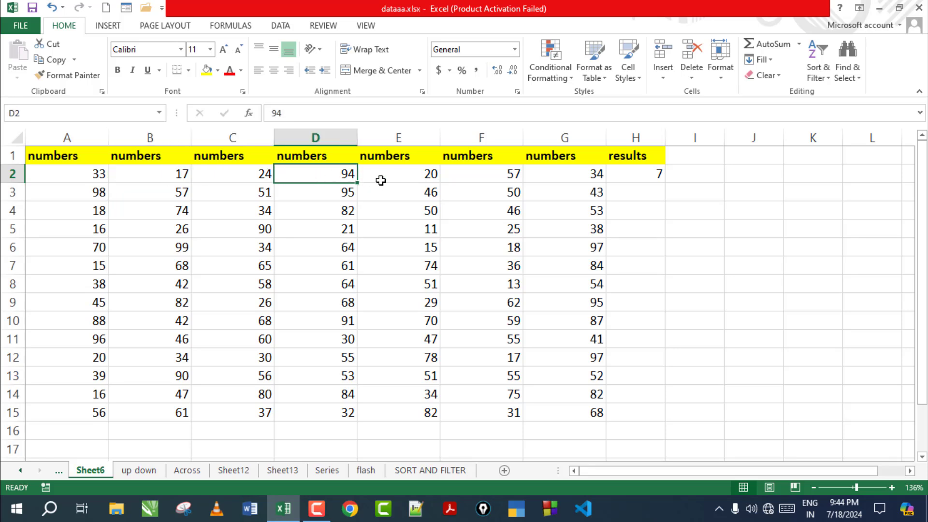
left_click(381, 179)
left_click(473, 169)
left_click(536, 173)
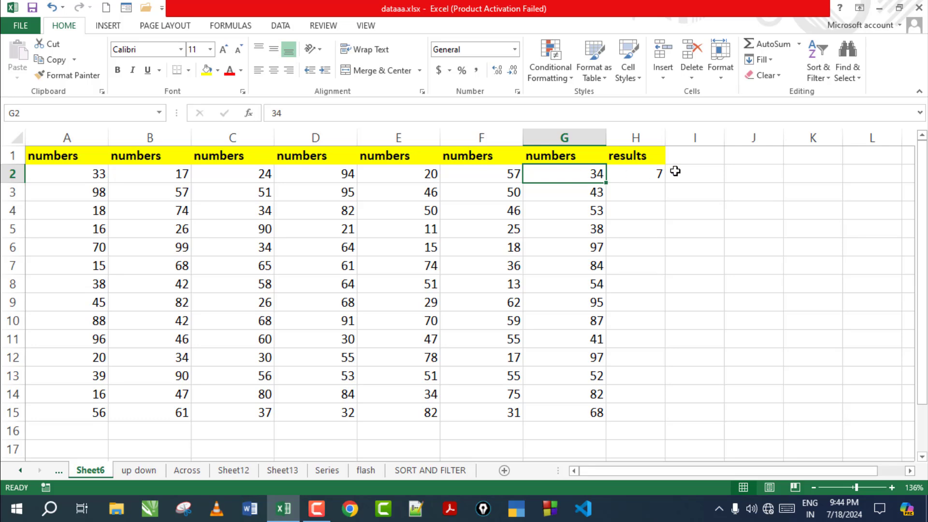
Step: Undo copying the count down, then select A2:A15 to read its count and pick A16
left_click(656, 176)
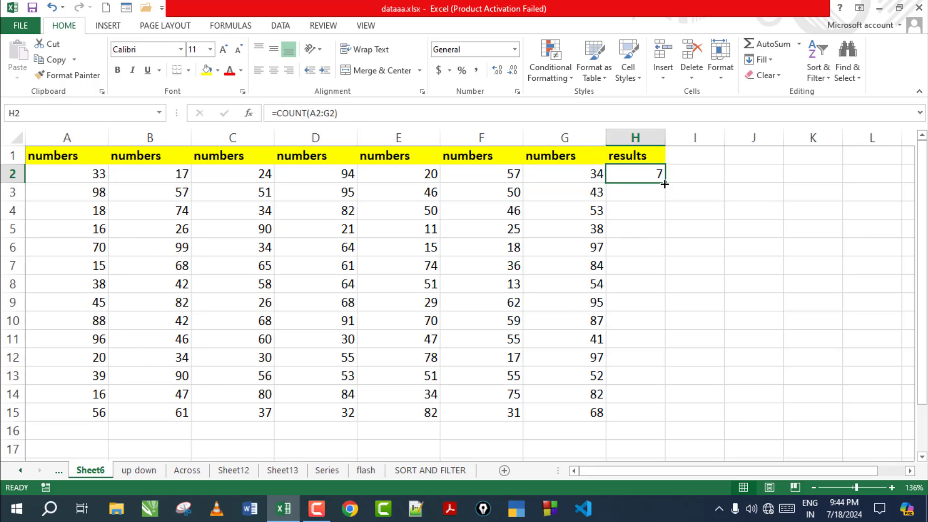
left_click_drag(665, 184, 642, 416)
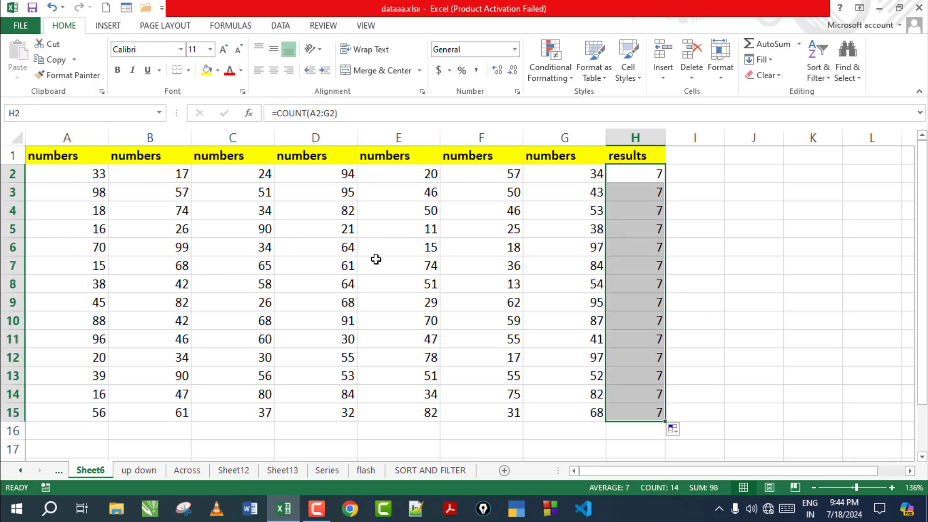
key("ctrl+z")
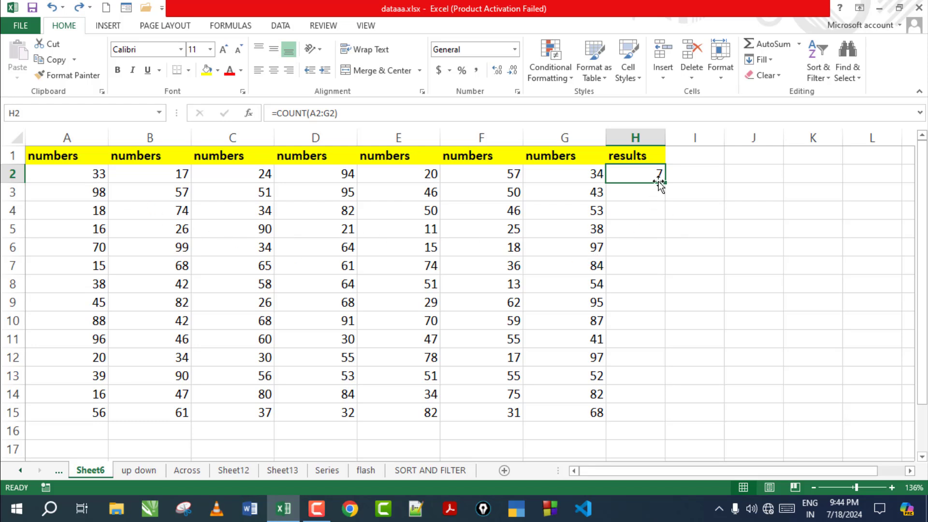
left_click_drag(94, 174, 95, 410)
left_click(94, 431)
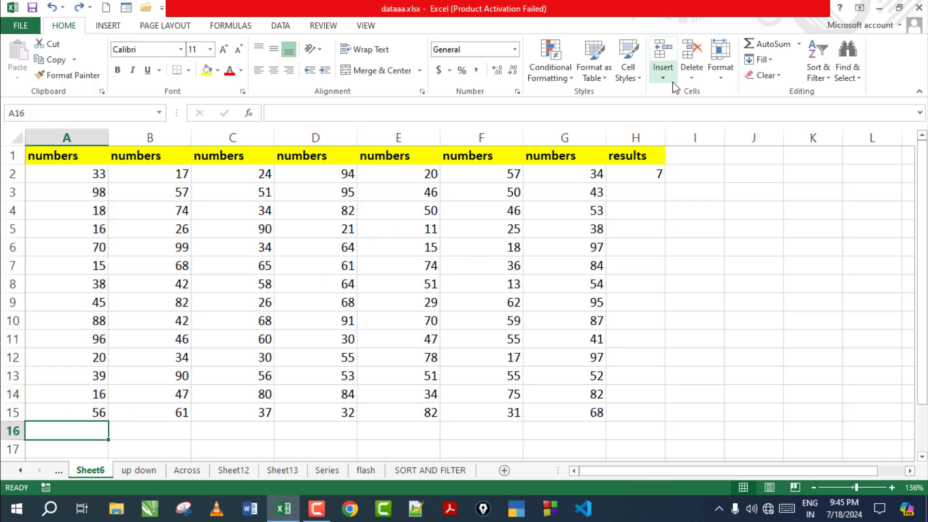
Step: Insert a Count Numbers formula in A16, returning 14 for A2:A15
left_click(798, 44)
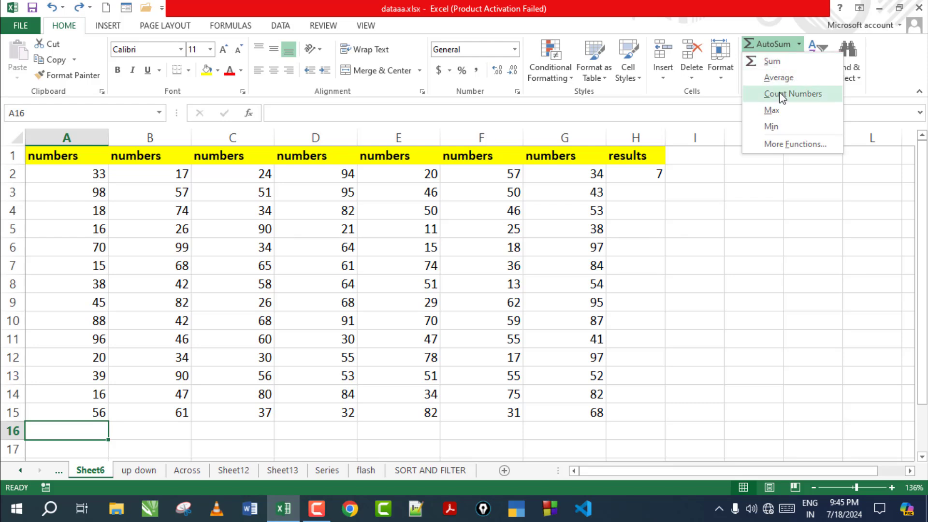
left_click(792, 93)
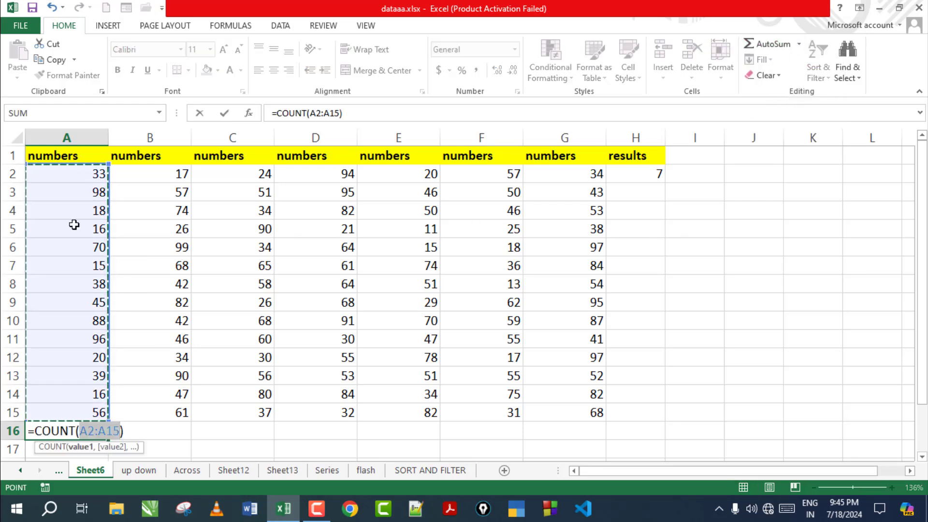
key("Return")
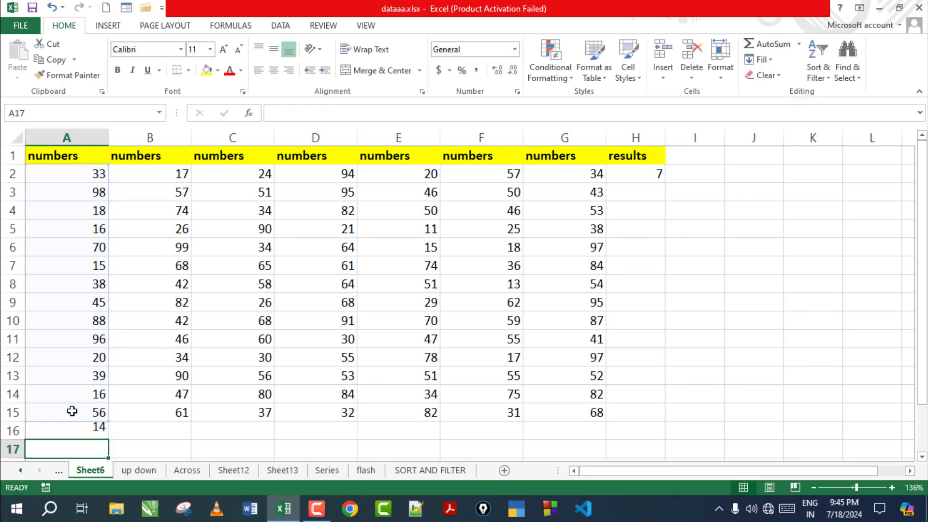
left_click(77, 425)
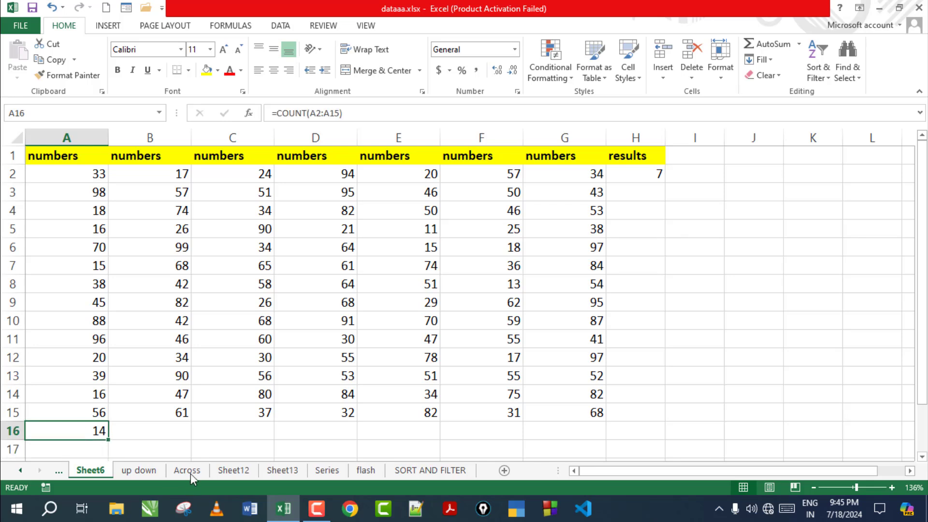
left_click_drag(84, 167, 97, 412)
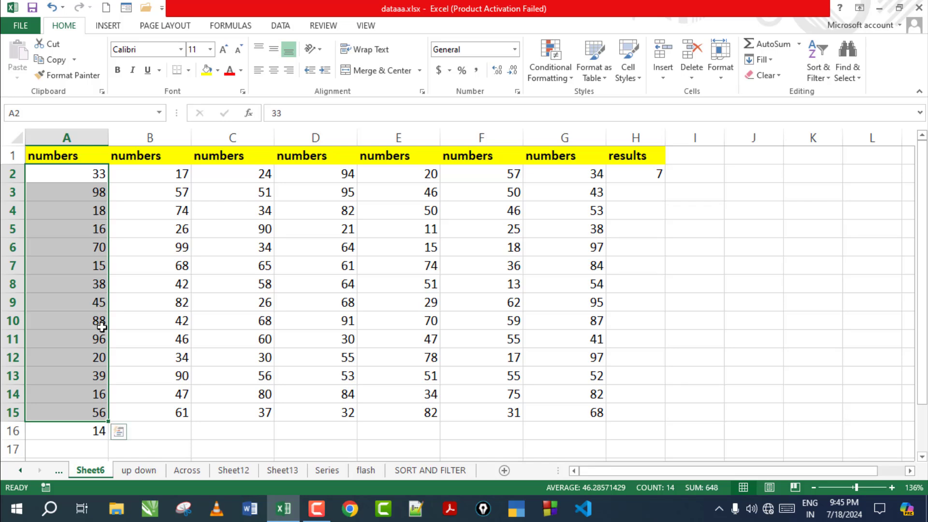
left_click(95, 433)
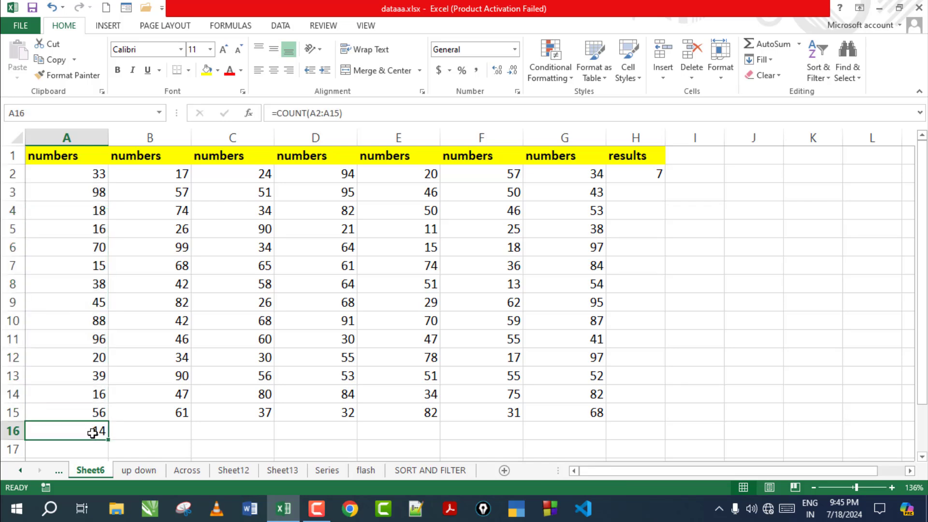
Step: Delete the count from A16 and the 7 from H2
key("Delete")
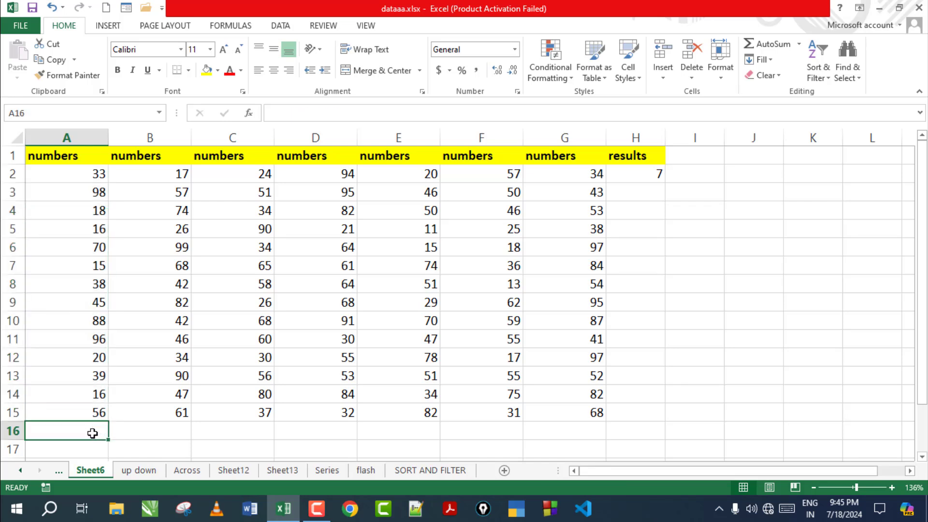
left_click(641, 172)
key("Delete")
Step: Insert =MAX(A2:G2) in H2, returning 94
left_click(799, 44)
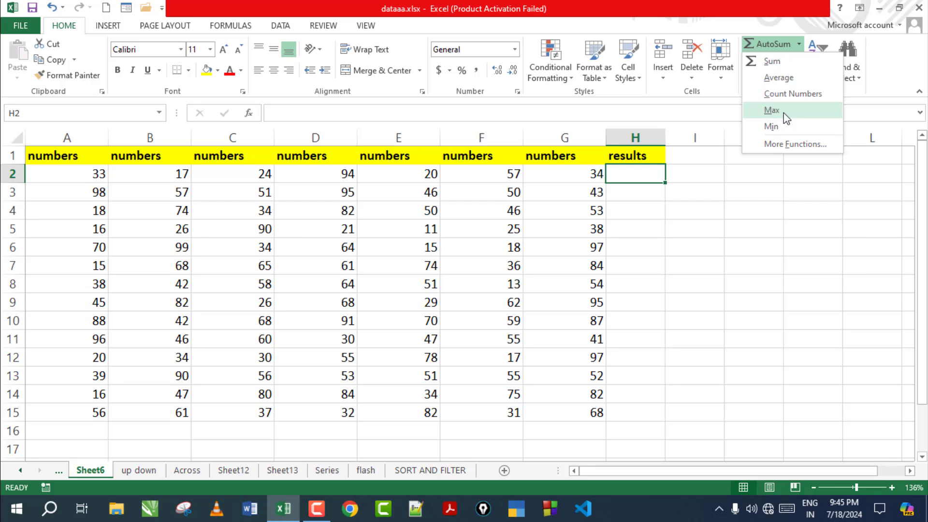
left_click(784, 112)
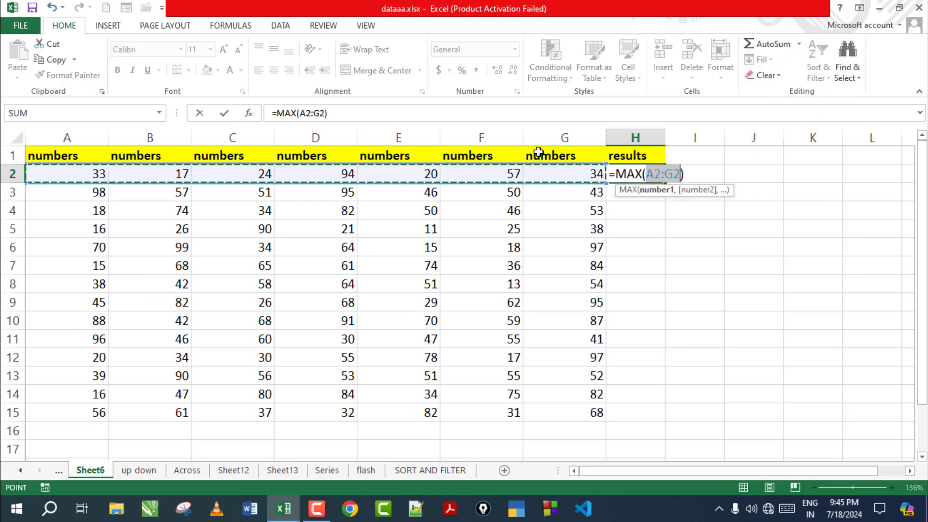
key("Return")
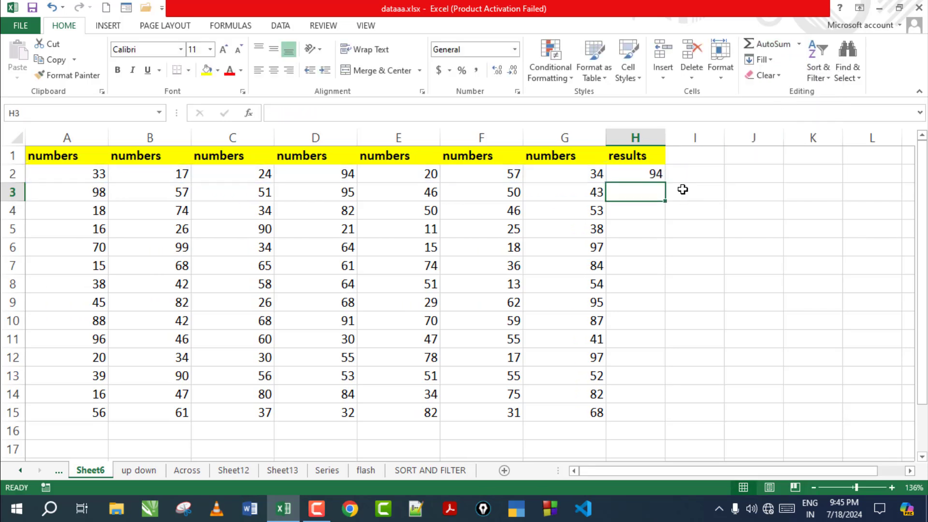
left_click(638, 169)
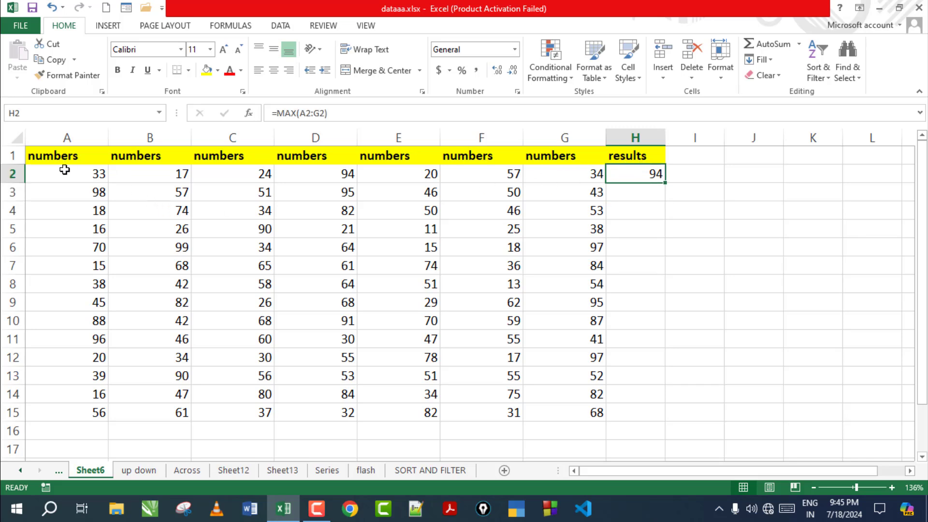
left_click_drag(64, 169, 596, 175)
left_click(622, 180)
Step: Fill the MAX formula down from H2 to H15
left_click_drag(666, 184, 640, 423)
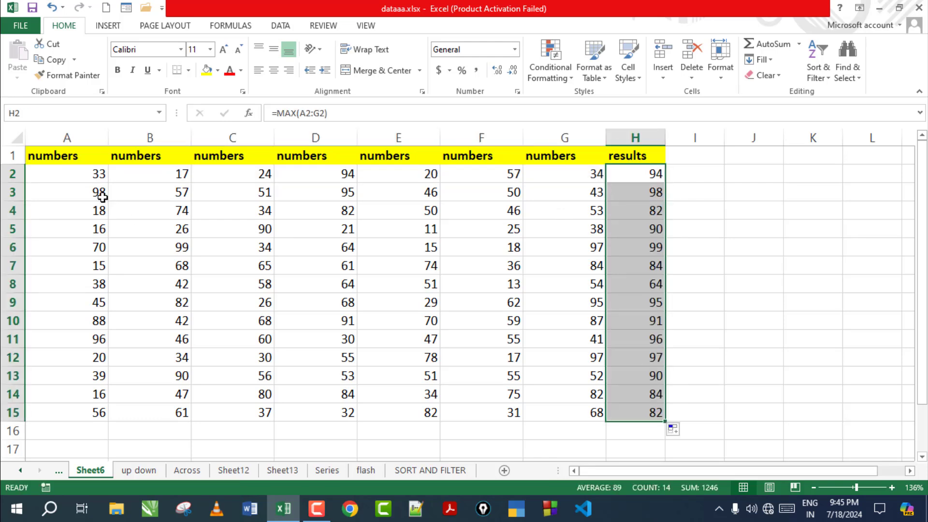
left_click(99, 196)
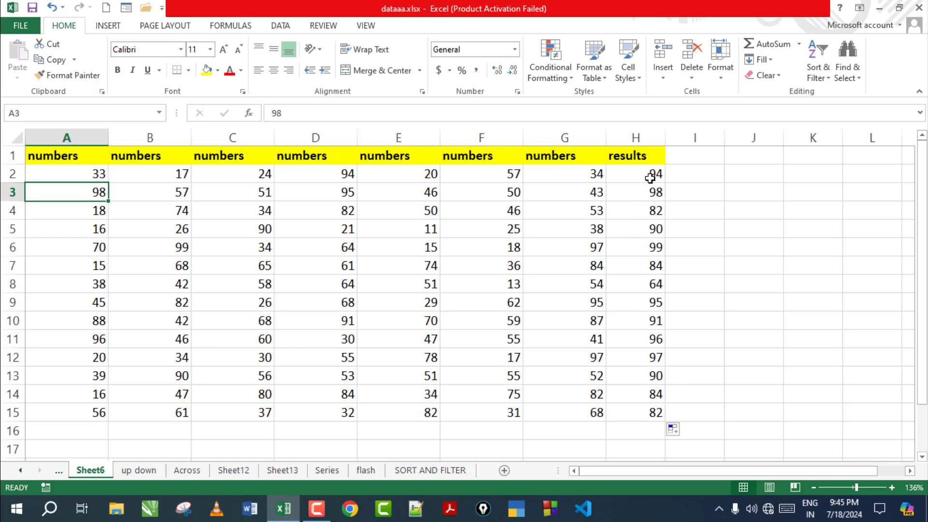
left_click_drag(650, 175, 654, 416)
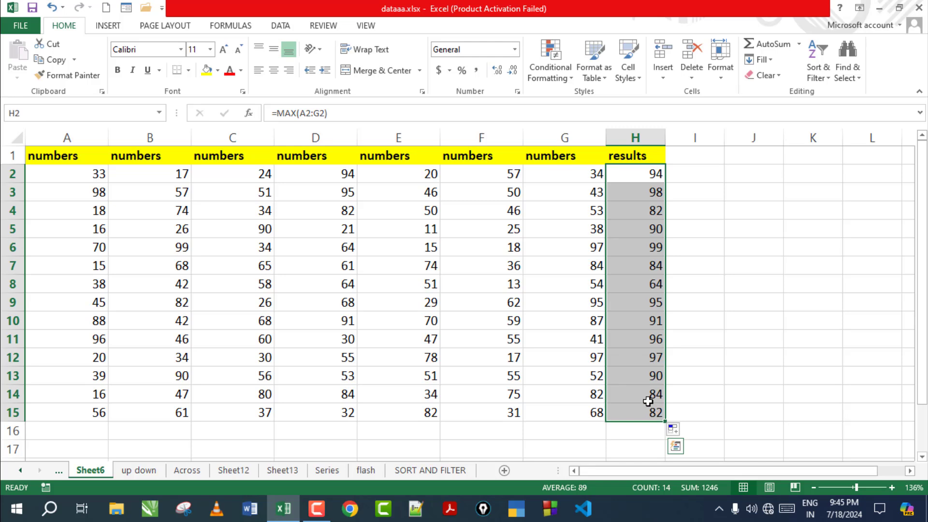
Step: Clear the maximums and fill H2:H15 with each row's MIN formula
key("Delete")
left_click(659, 174)
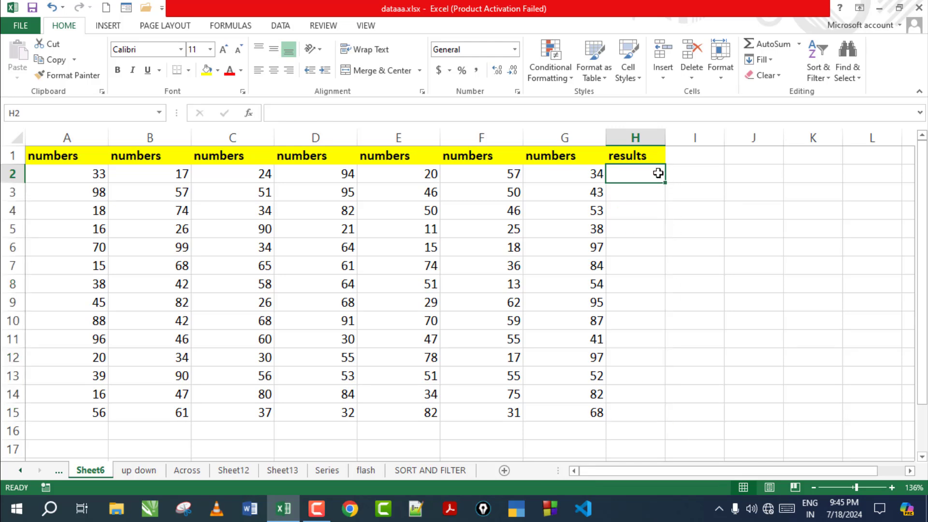
left_click(799, 45)
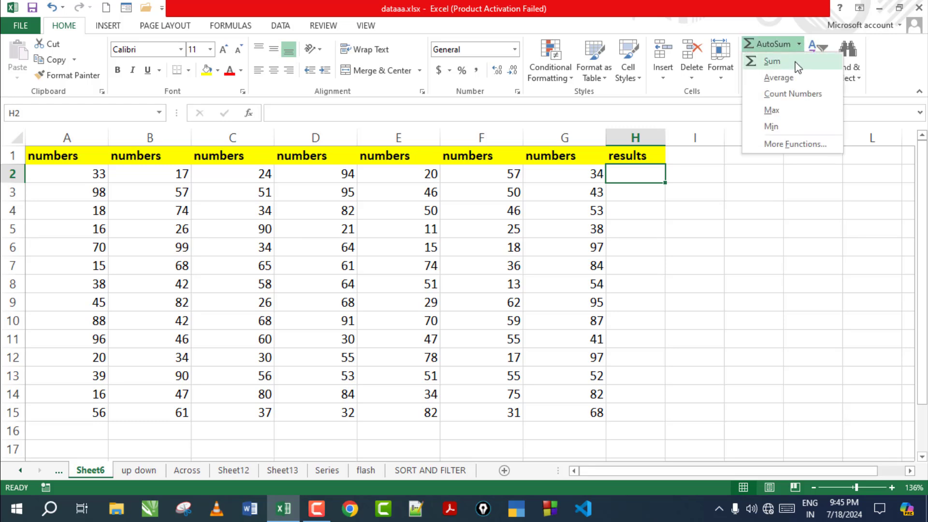
left_click(779, 128)
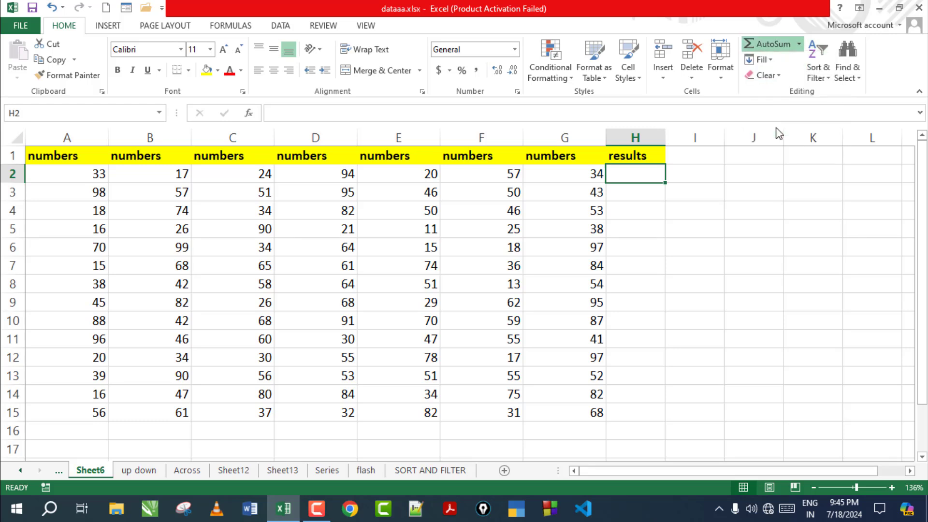
key("Return")
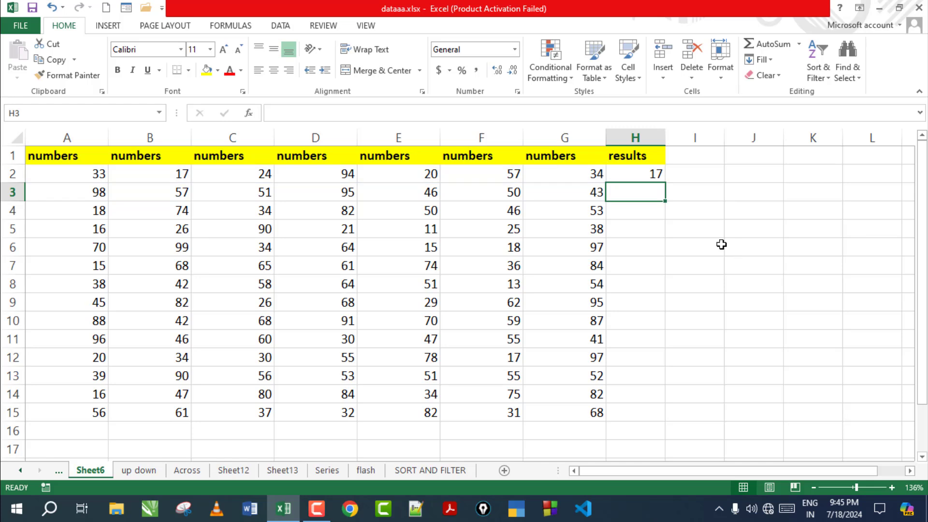
left_click(637, 175)
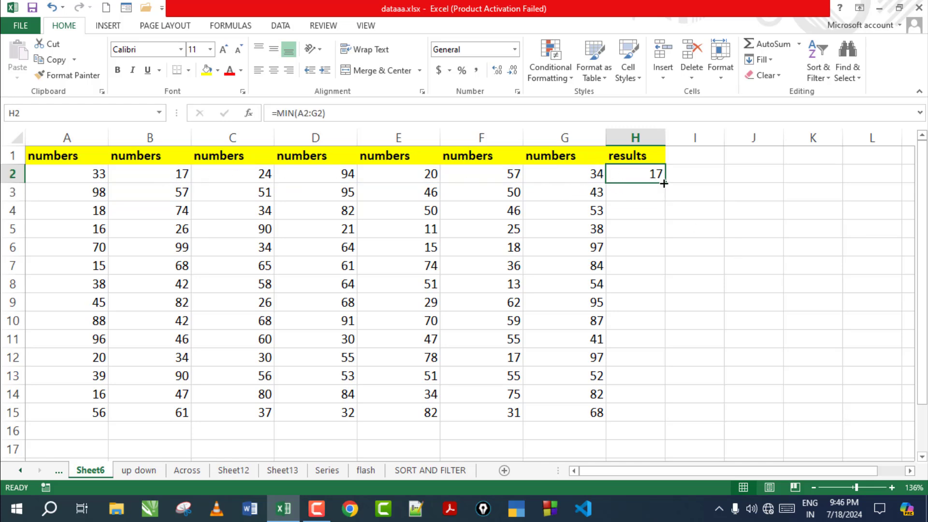
left_click_drag(663, 184, 637, 419)
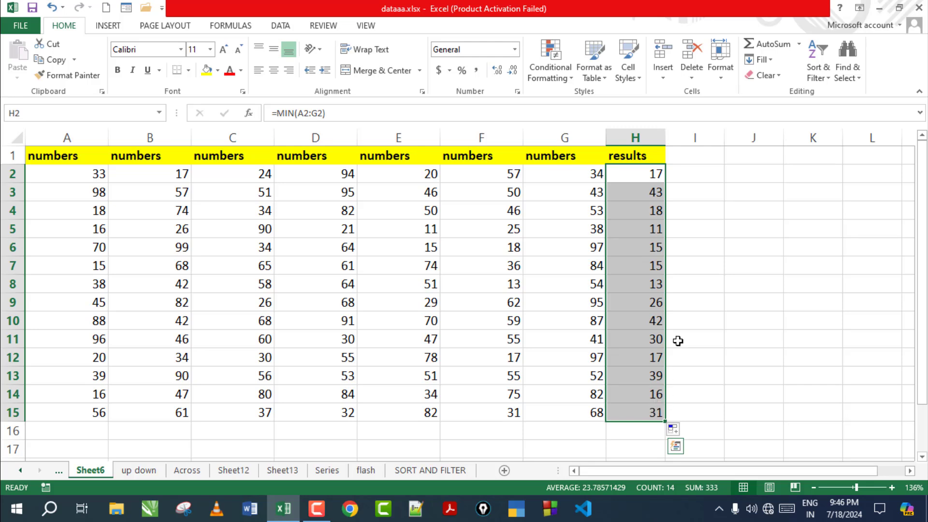
left_click(799, 44)
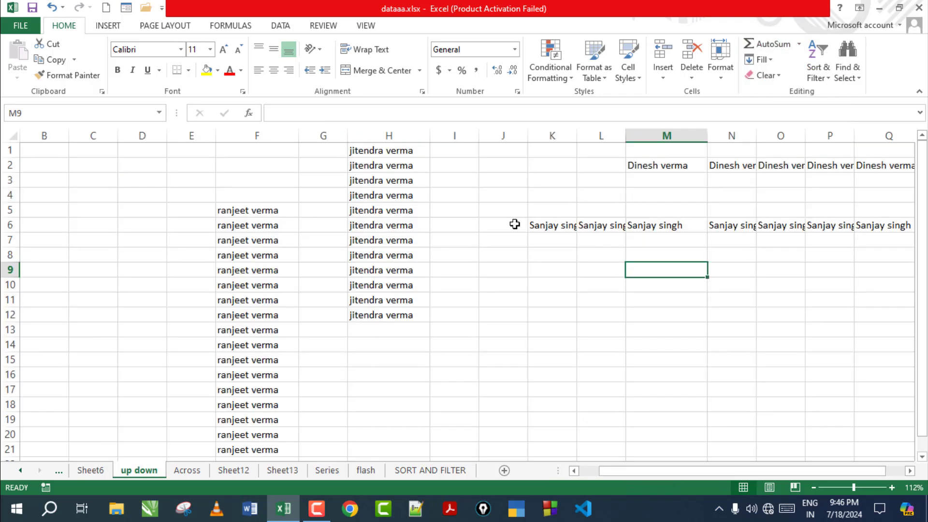
Step: Enter the name 'Dinesh' in E2 on the up down sheet
left_click(514, 224)
left_click(767, 60)
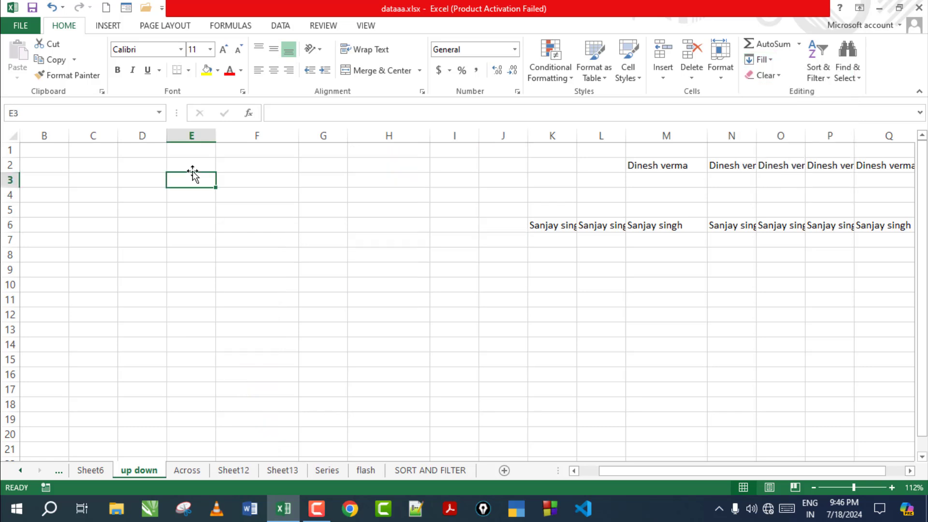
left_click(192, 164)
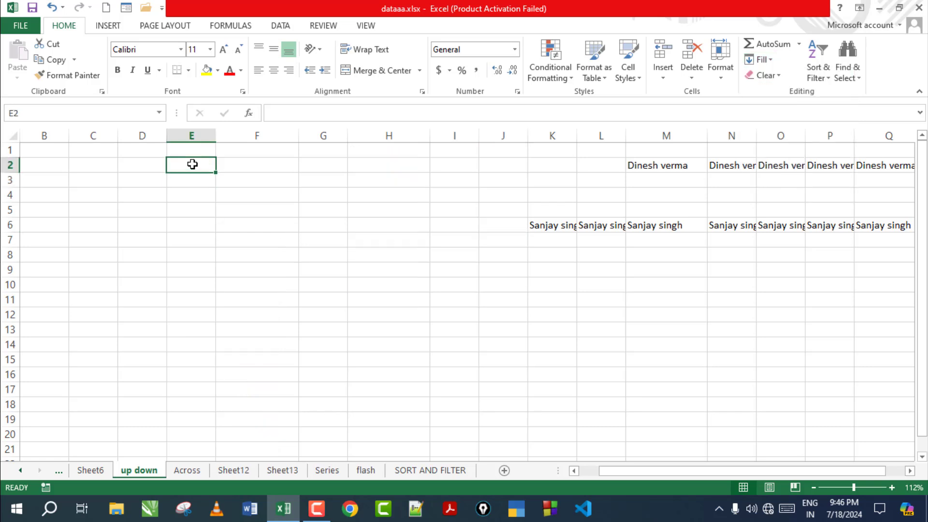
type("Dinesh")
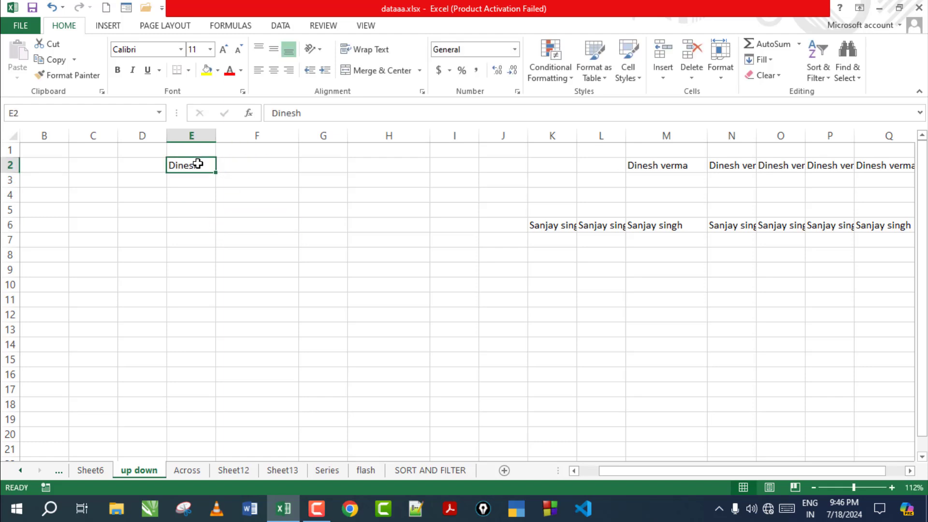
key("ctrl+Return")
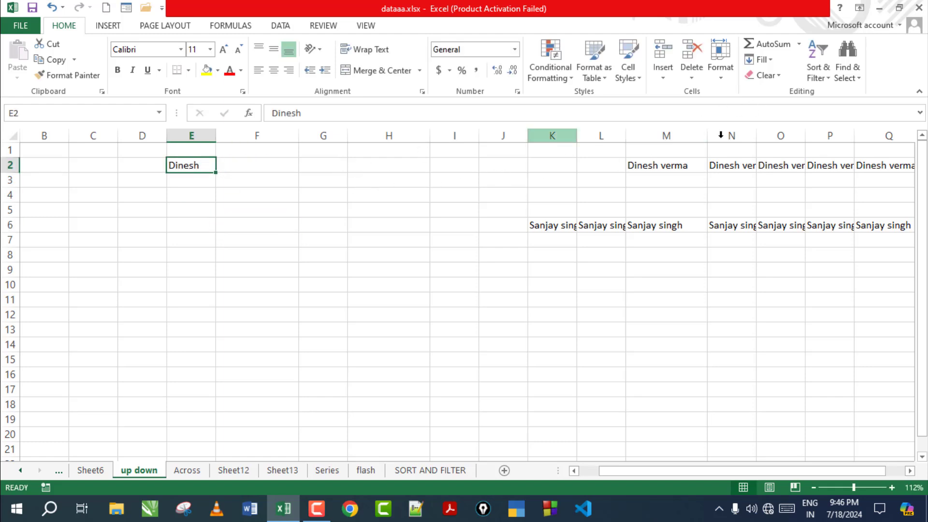
Step: Fill 'Dinesh' down from E2 through E20
left_click_drag(198, 167, 203, 437)
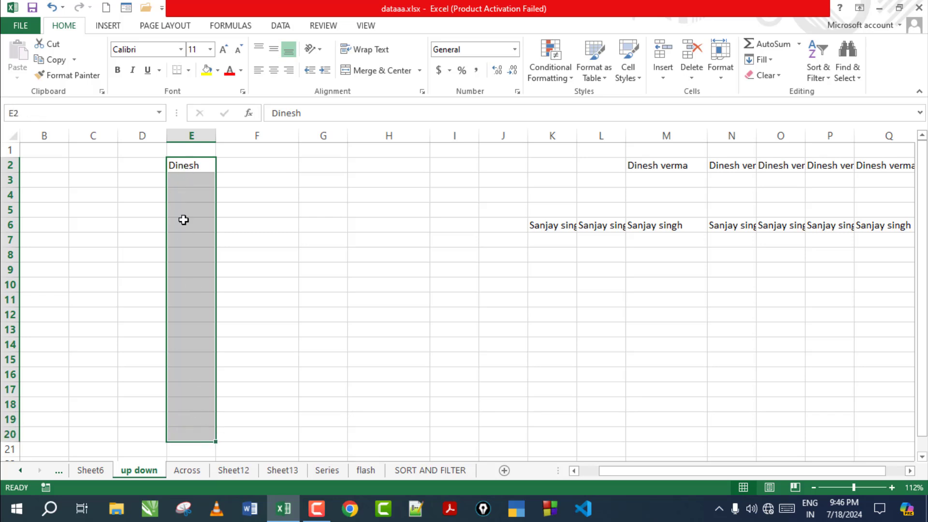
left_click(772, 59)
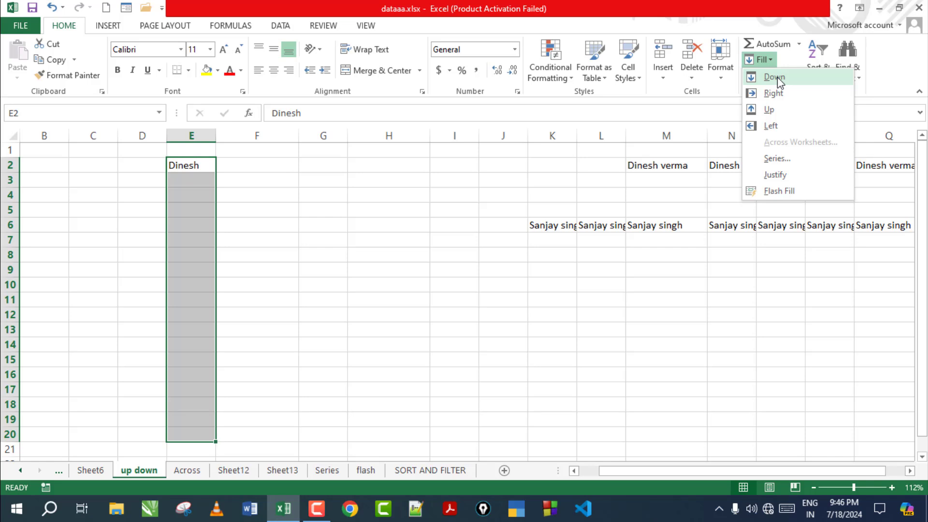
left_click(777, 77)
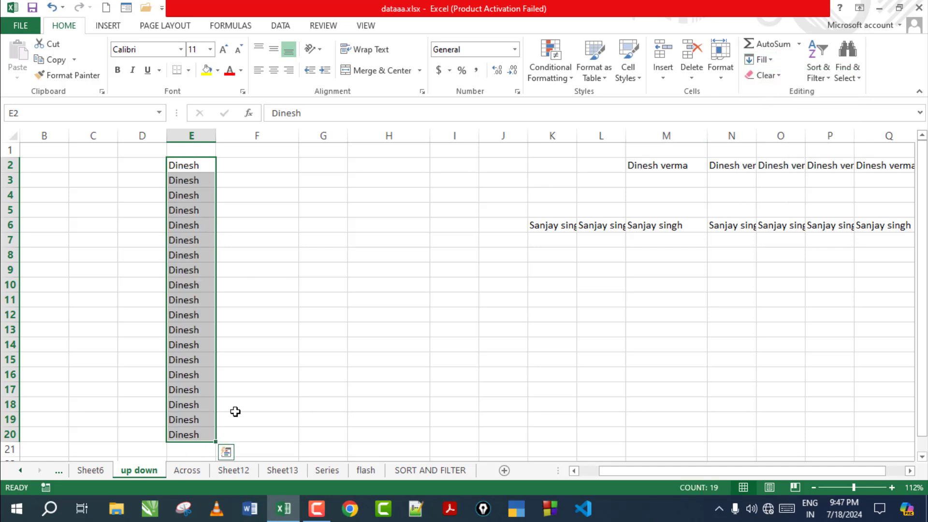
left_click(273, 372)
Step: Fill 'Dinesh' right from E2 into F2:K2
left_click_drag(179, 166, 561, 163)
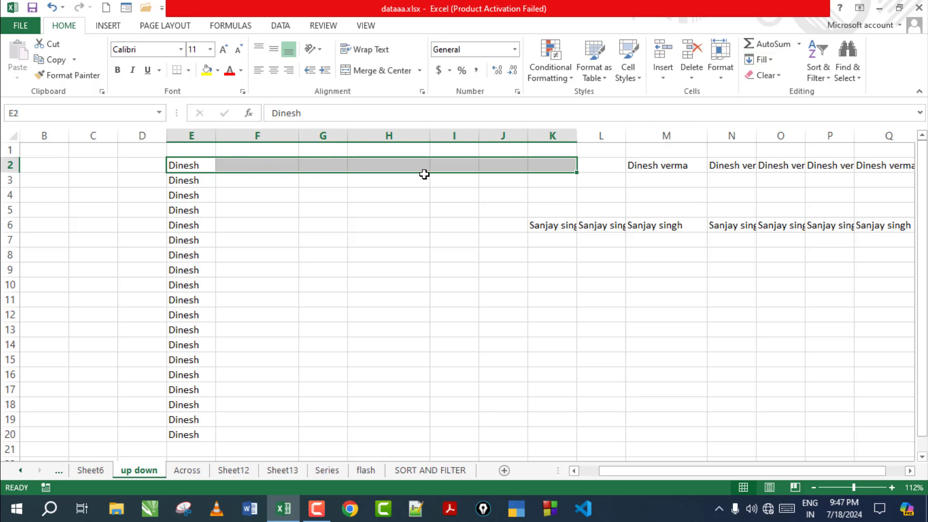
left_click(763, 59)
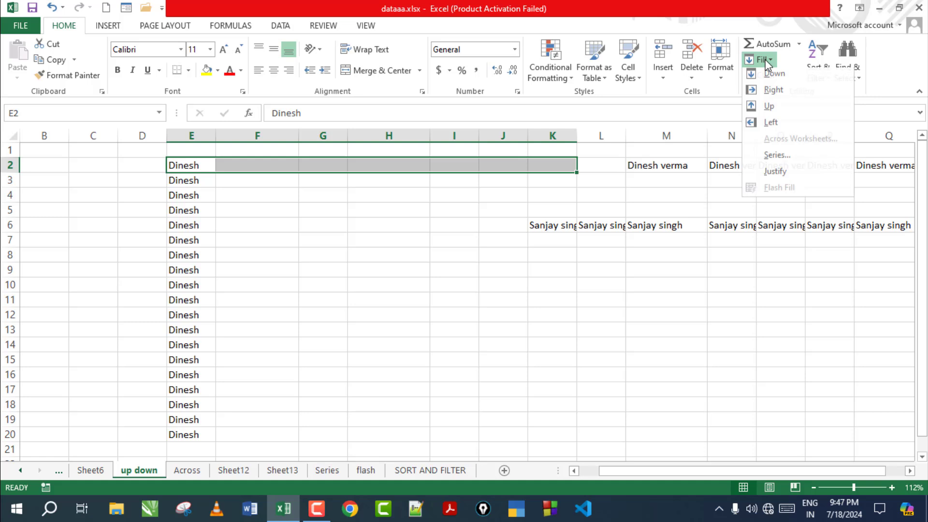
left_click(774, 94)
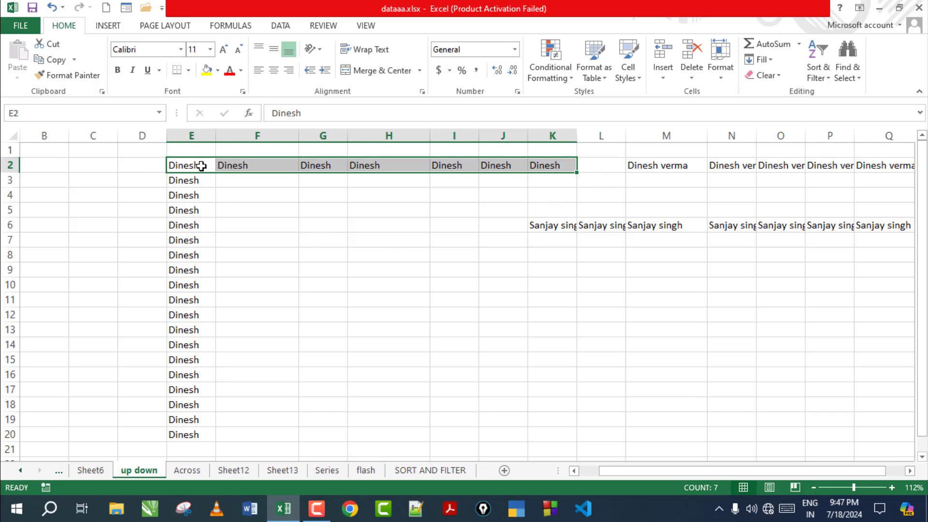
Step: Fill 'Dinesh' left from E2 into B2:D2
left_click_drag(202, 166, 21, 166)
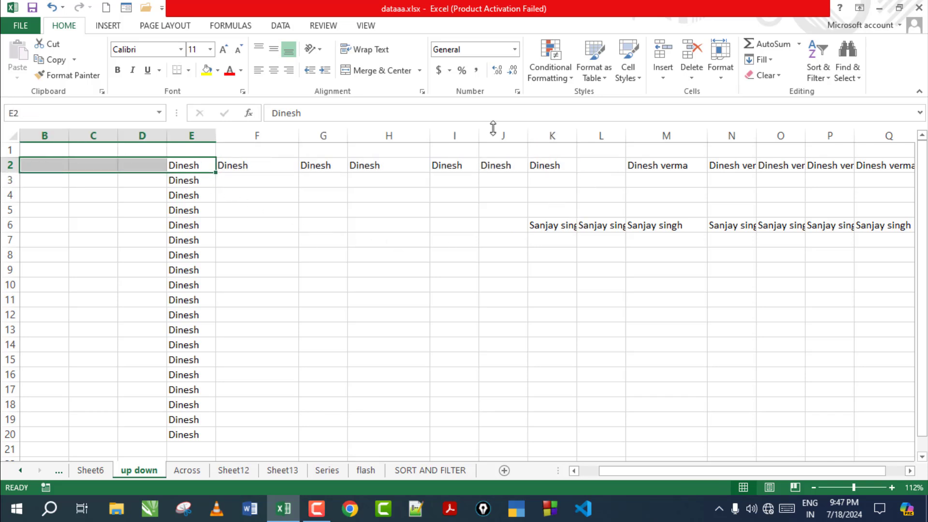
left_click(771, 60)
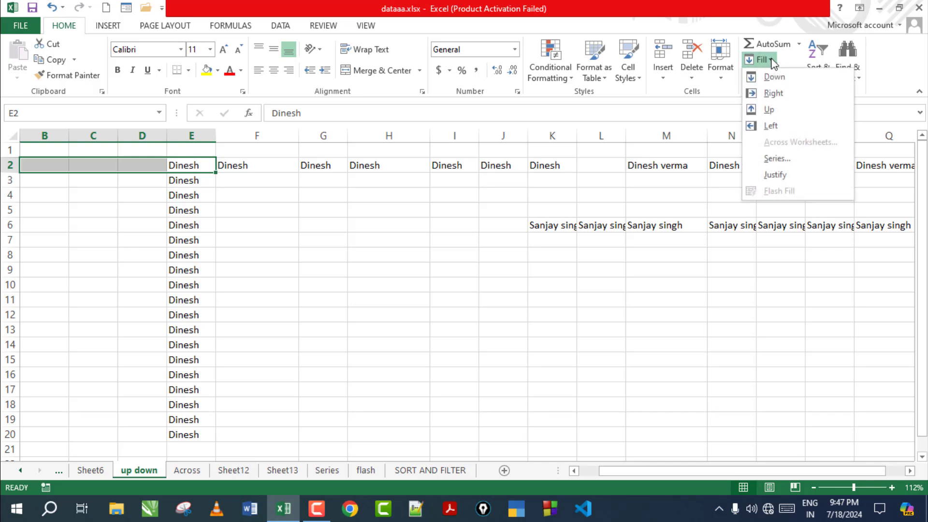
left_click(771, 126)
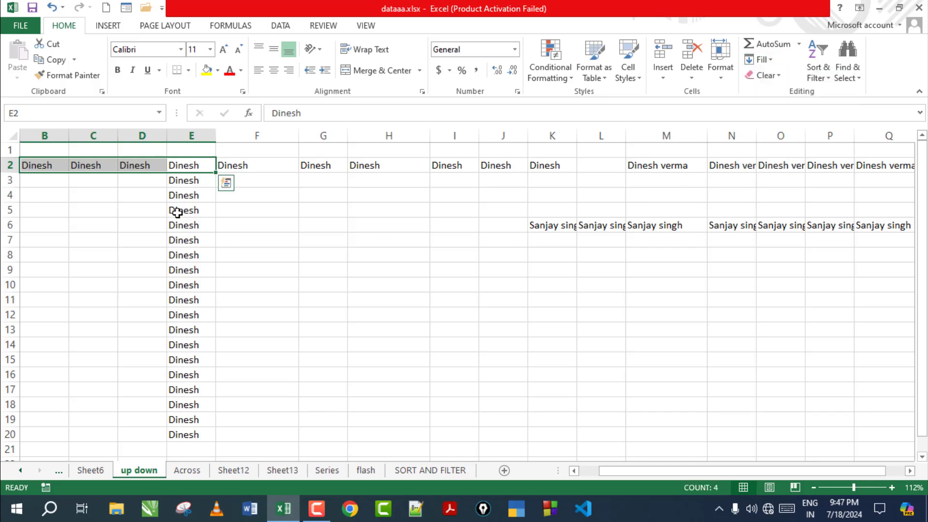
left_click(421, 374)
Step: Enter 5000 in I17 and fill it up through I4:I16
left_click(435, 393)
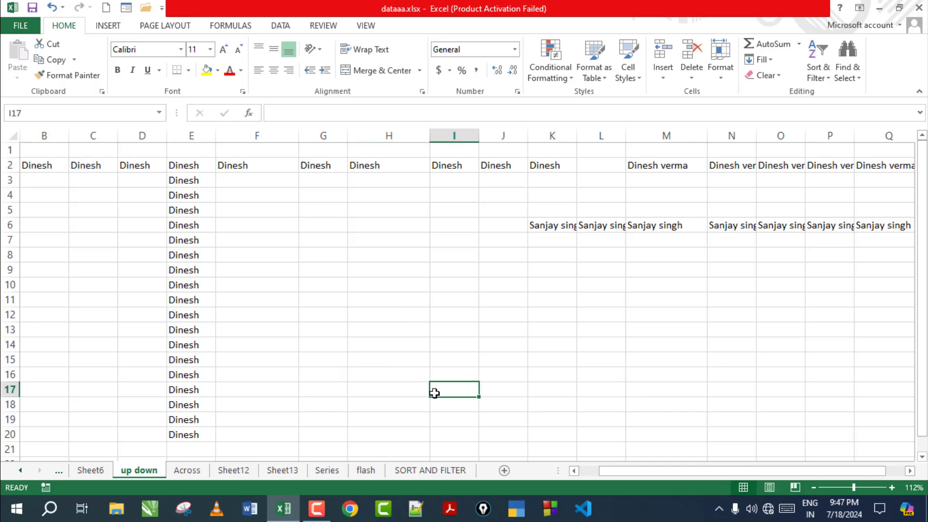
type("500")
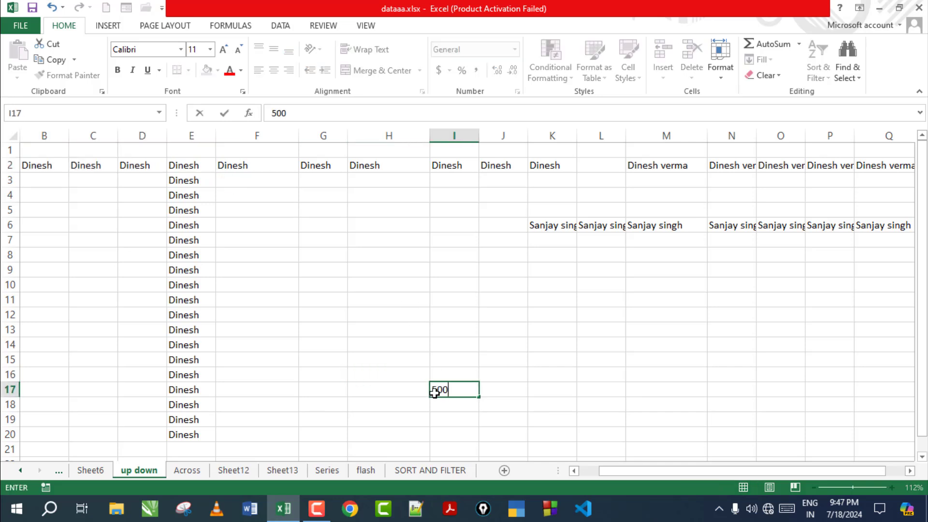
type("0")
left_click(590, 416)
left_click_drag(445, 385, 436, 189)
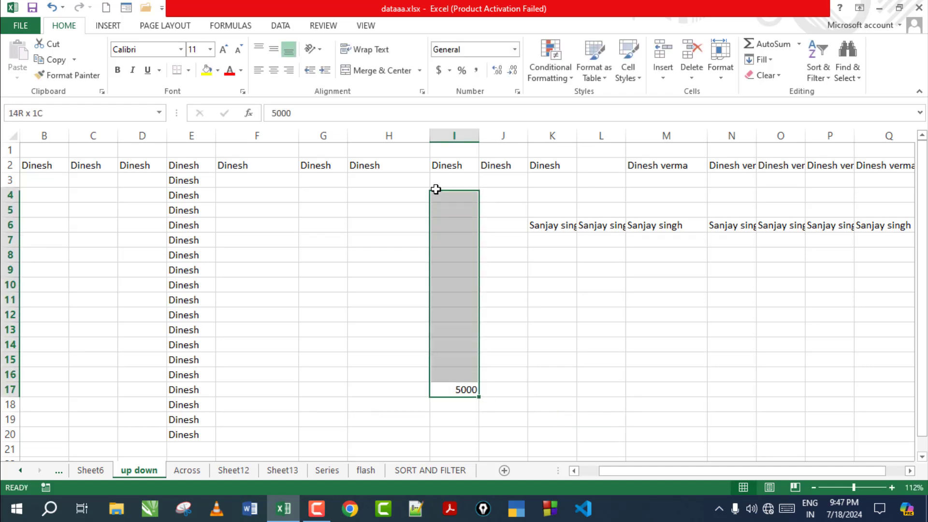
left_click(761, 60)
left_click(786, 111)
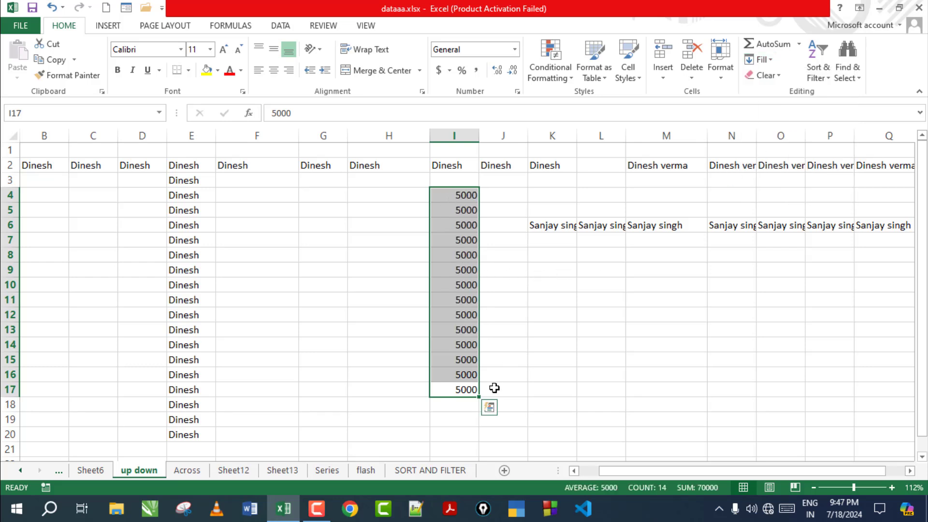
left_click(649, 328)
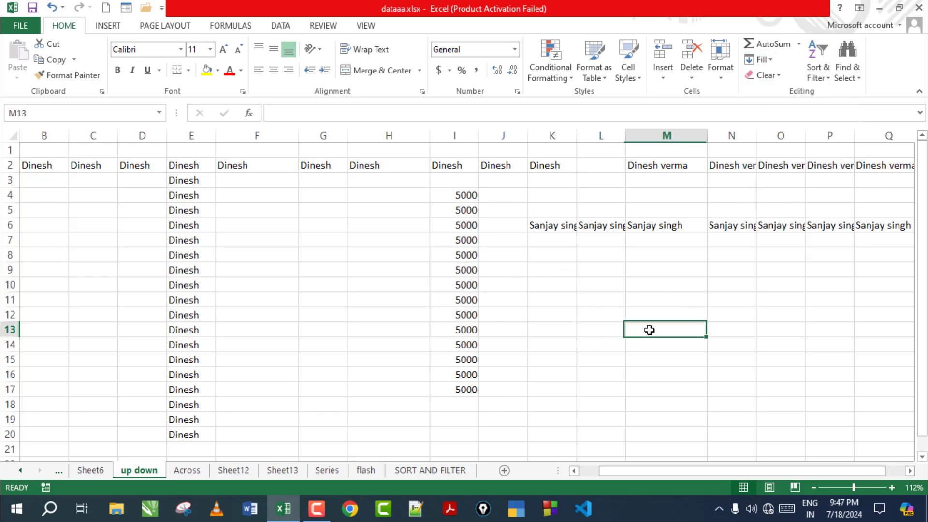
left_click(770, 60)
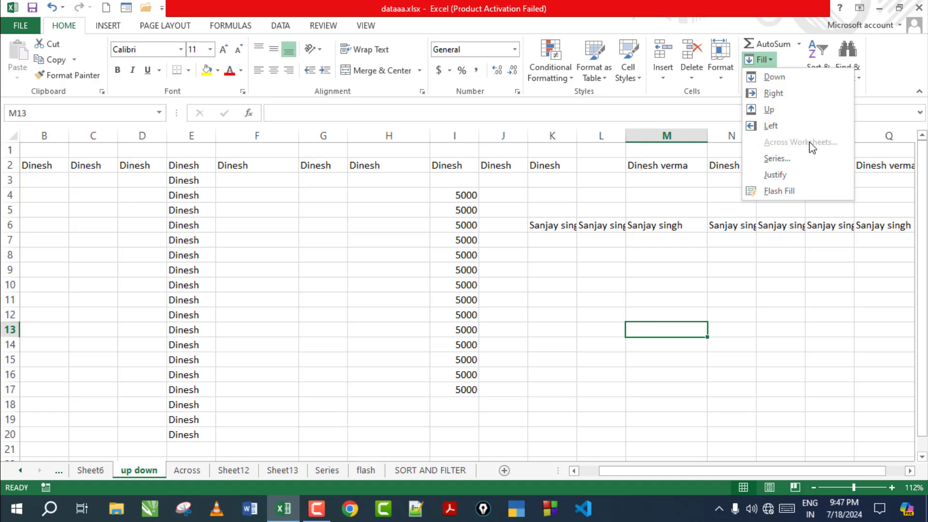
left_click(546, 310)
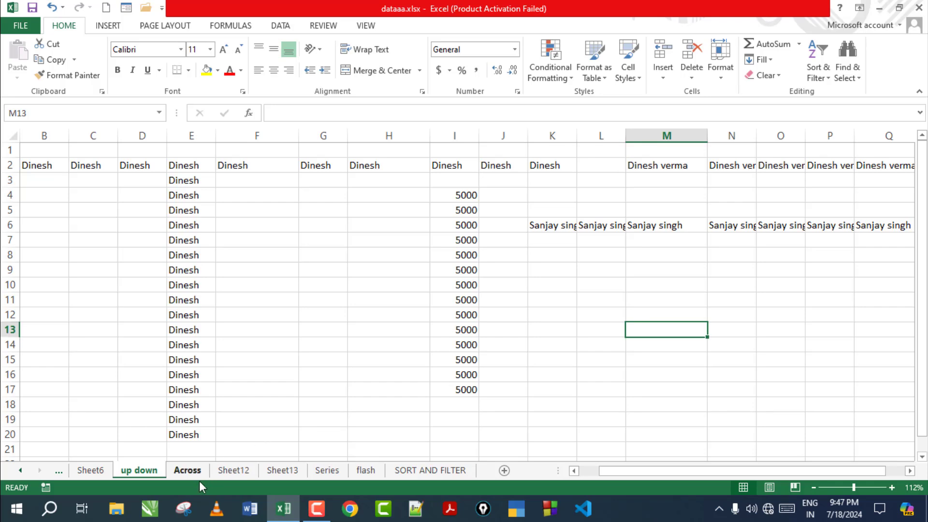
Step: On the Across sheet, select the numbers table A1:G13
left_click(186, 471)
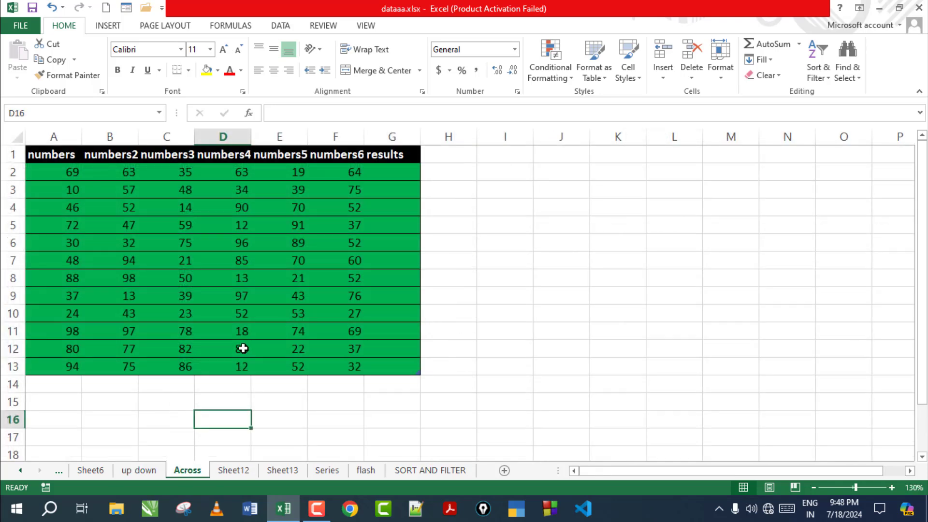
left_click(521, 224)
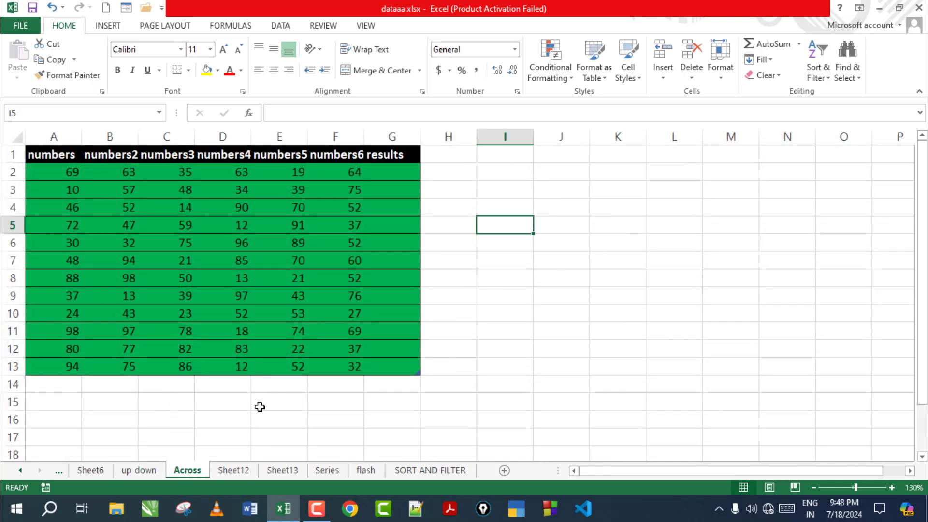
left_click_drag(63, 154, 400, 369)
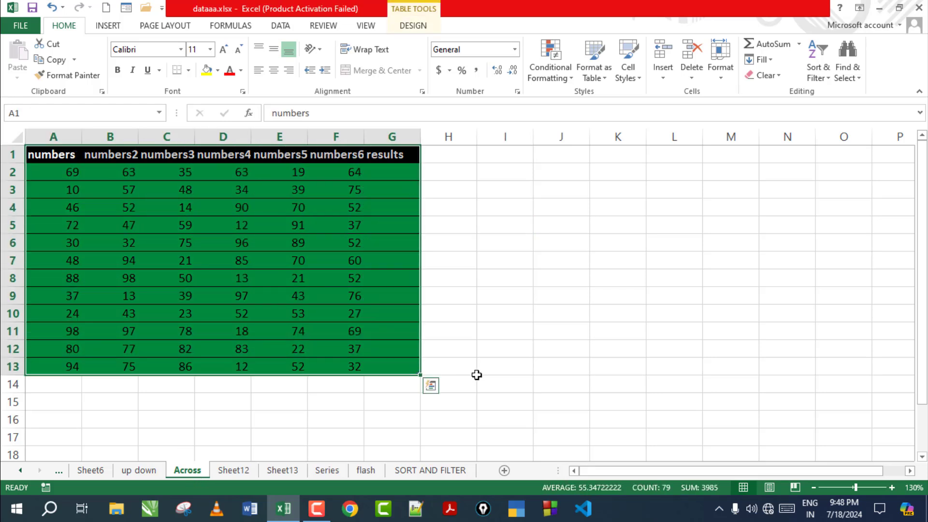
left_click_drag(478, 370, 449, 368)
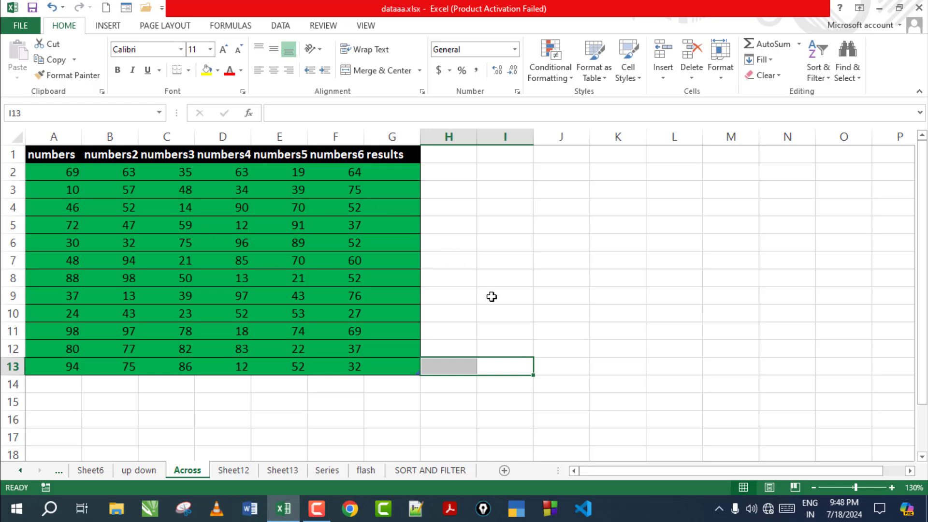
left_click_drag(48, 157, 406, 366)
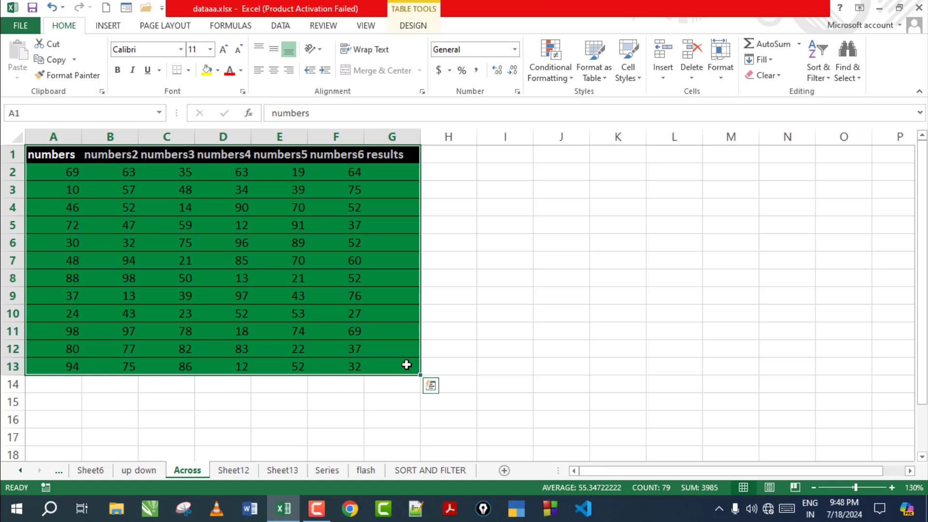
Step: Check the empty Sheet12 and Sheet13, then group both with the Across sheet
left_click(232, 470)
left_click(282, 470)
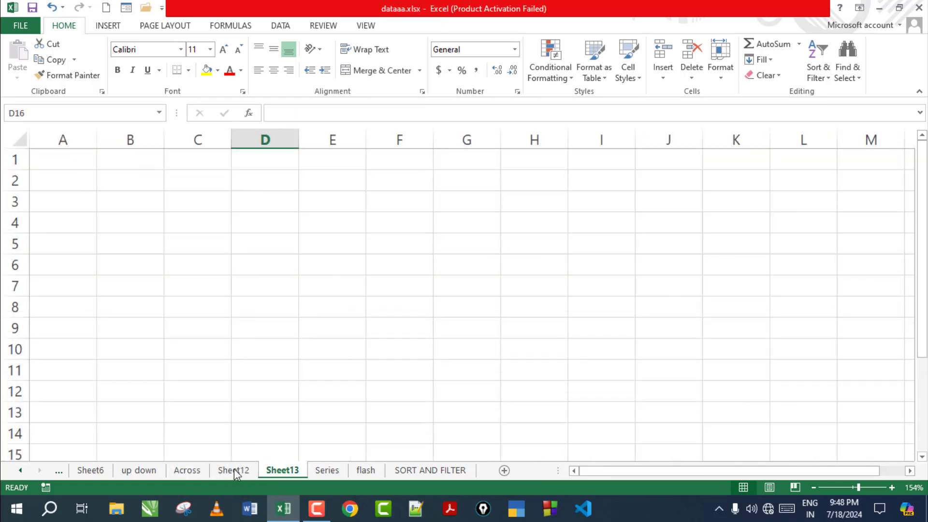
left_click(188, 470)
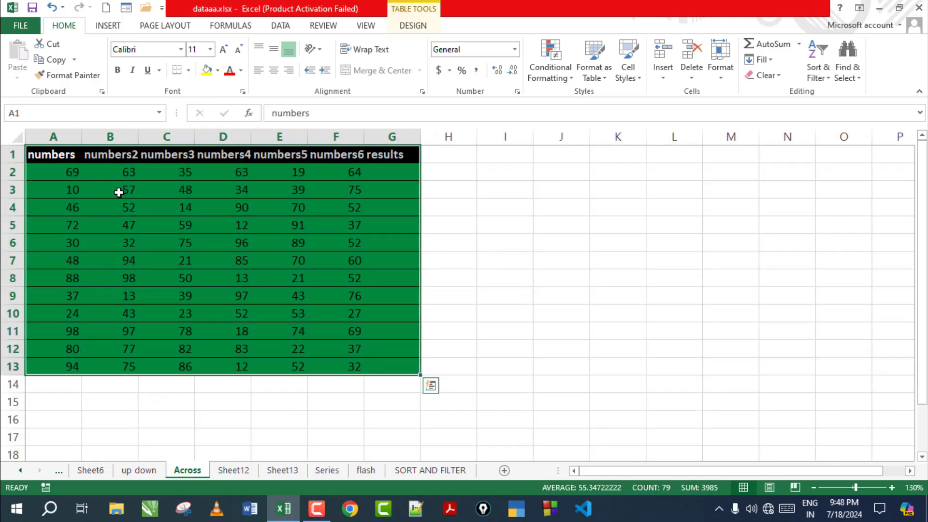
left_click(245, 469)
left_click(288, 470)
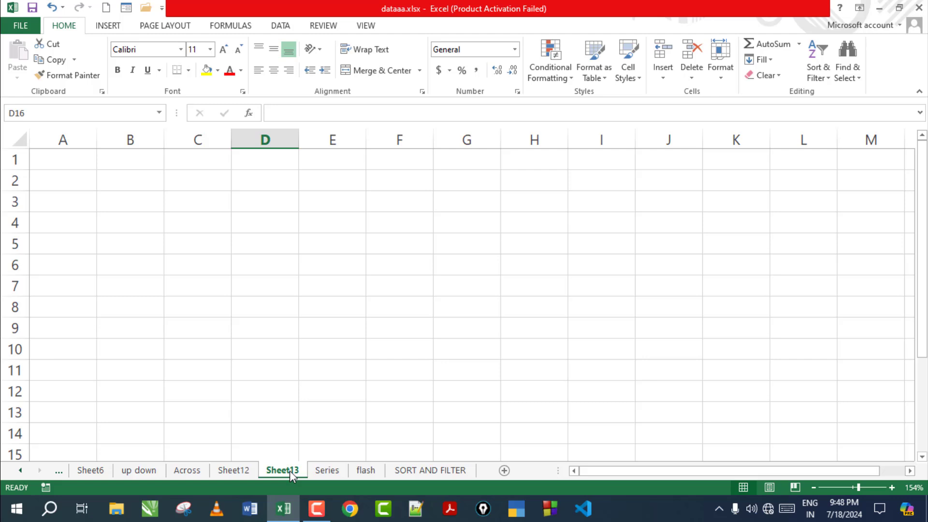
left_click(190, 471)
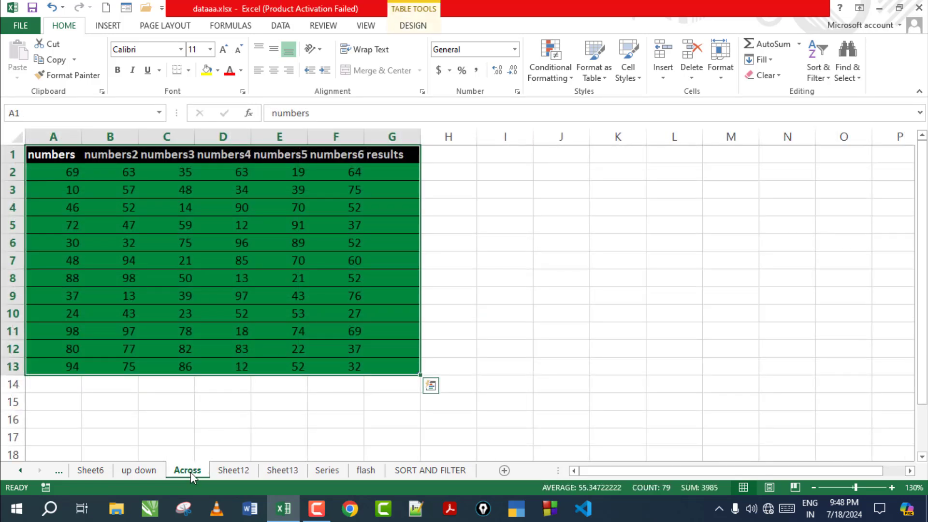
left_click(234, 470, "ctrl")
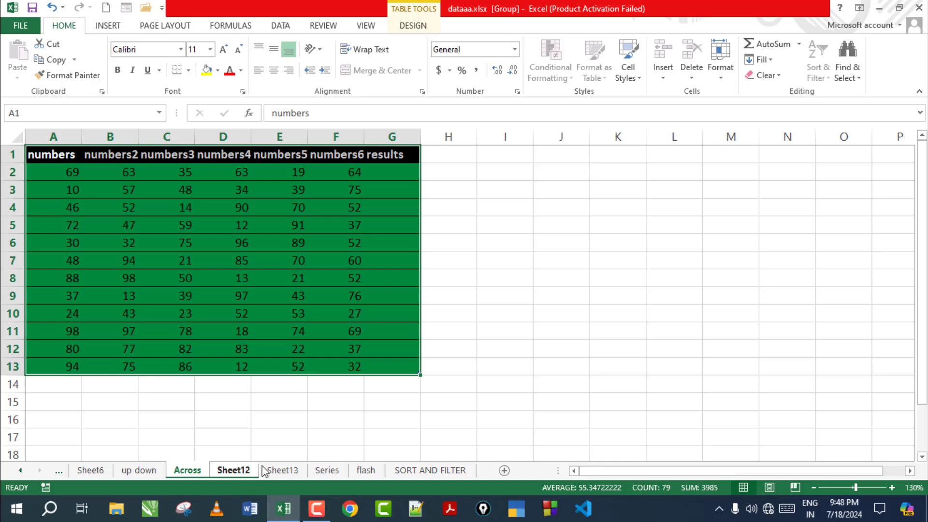
left_click(285, 470, "ctrl")
Step: Fill the Across table onto the grouped Sheet12 and Sheet13, trying each Across Worksheets option
left_click(772, 59)
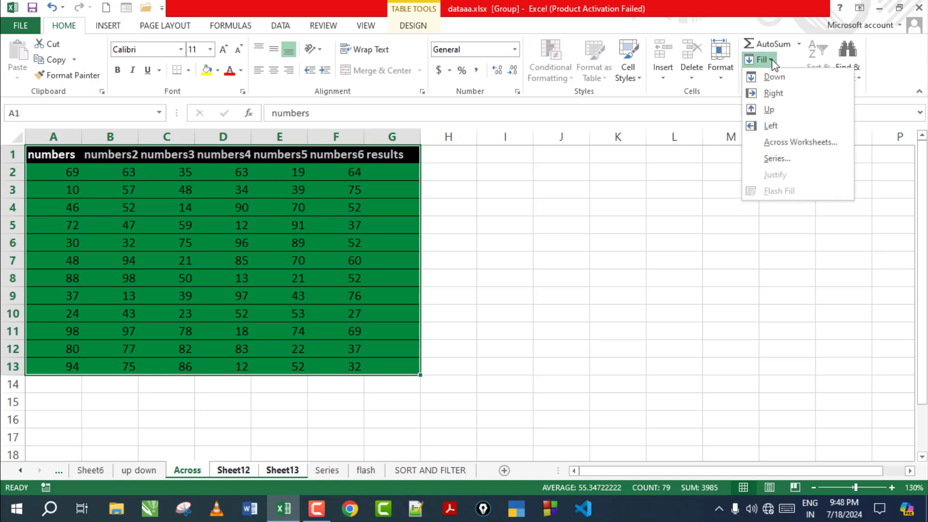
left_click(807, 147)
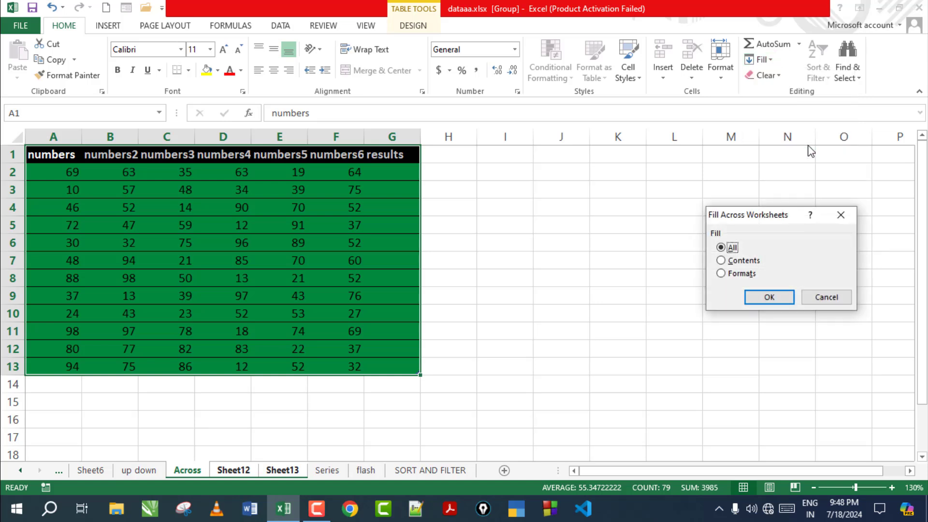
left_click_drag(776, 216, 700, 160)
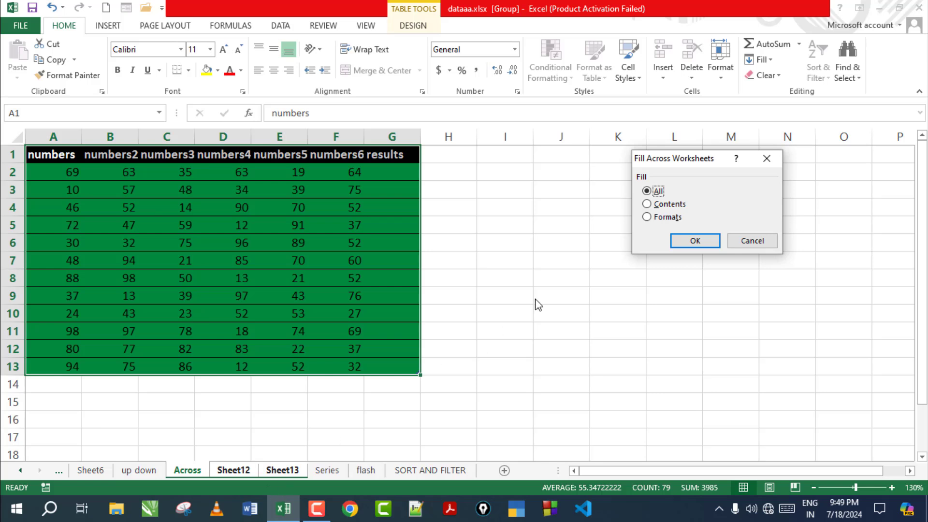
left_click(647, 204)
left_click(657, 217)
left_click(650, 191)
left_click(692, 241)
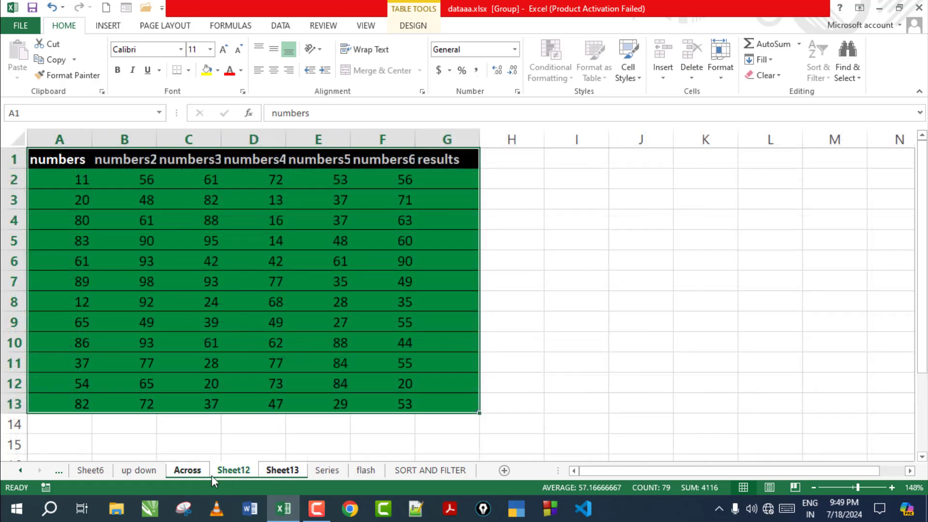
Step: Check the copies on Sheet12 and Sheet13, then undo that first fill
left_click(139, 469)
left_click(243, 467)
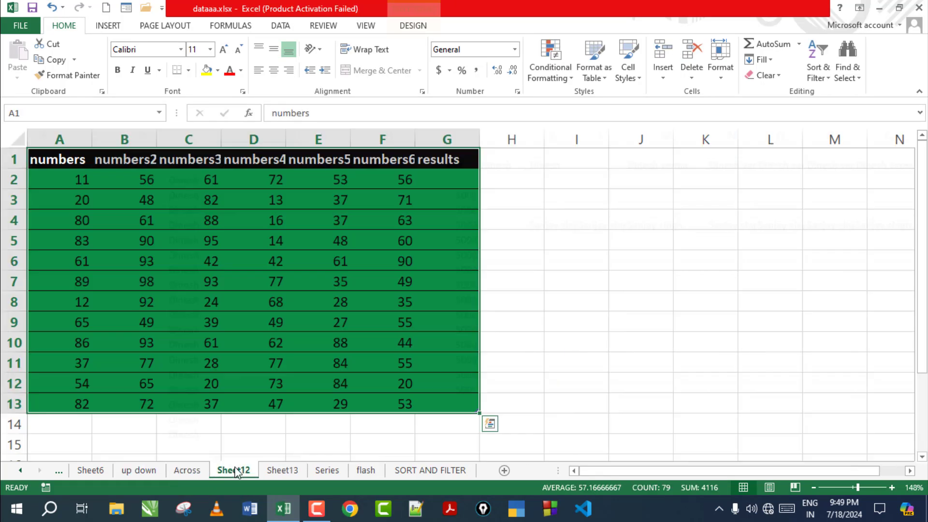
left_click(280, 471)
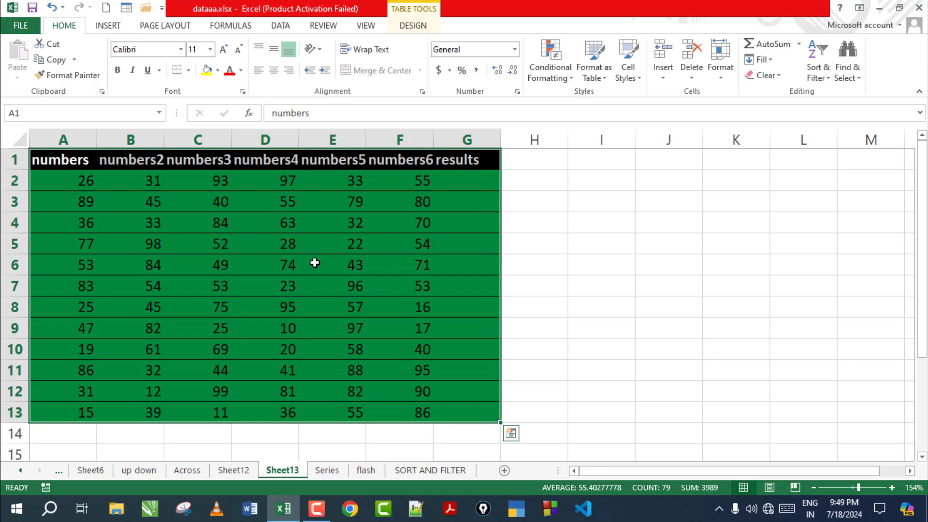
key("ctrl+z")
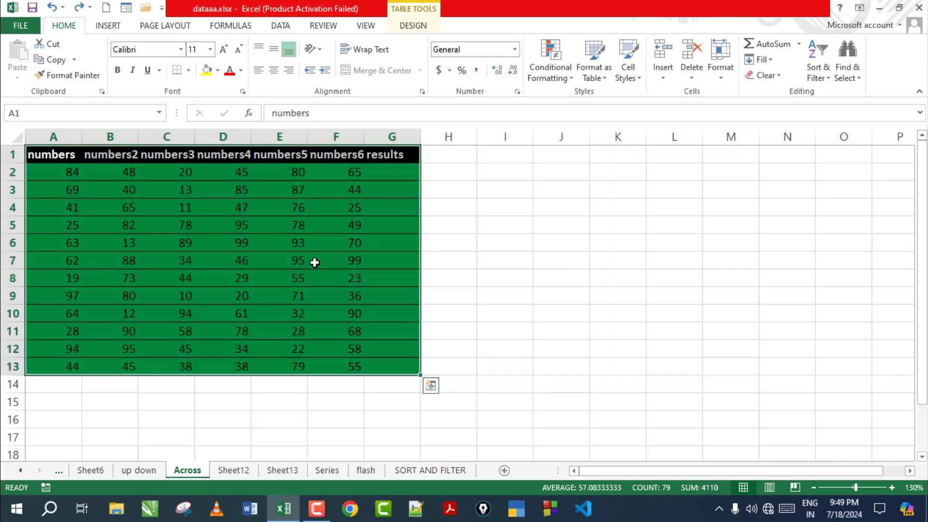
key("ctrl+z")
Step: Regroup the Across sheet with Sheet12 and Sheet13
left_click(199, 469)
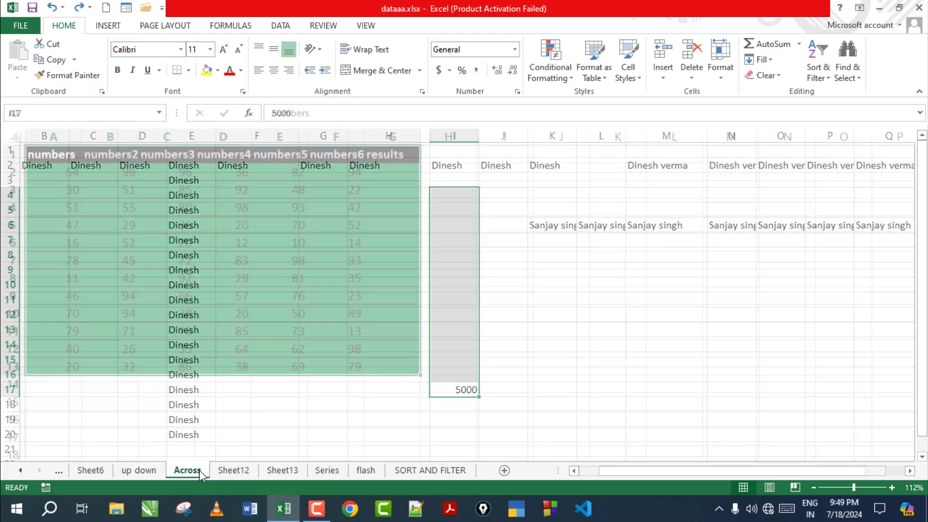
left_click(229, 469)
key("ctrl+shift+Page_Down")
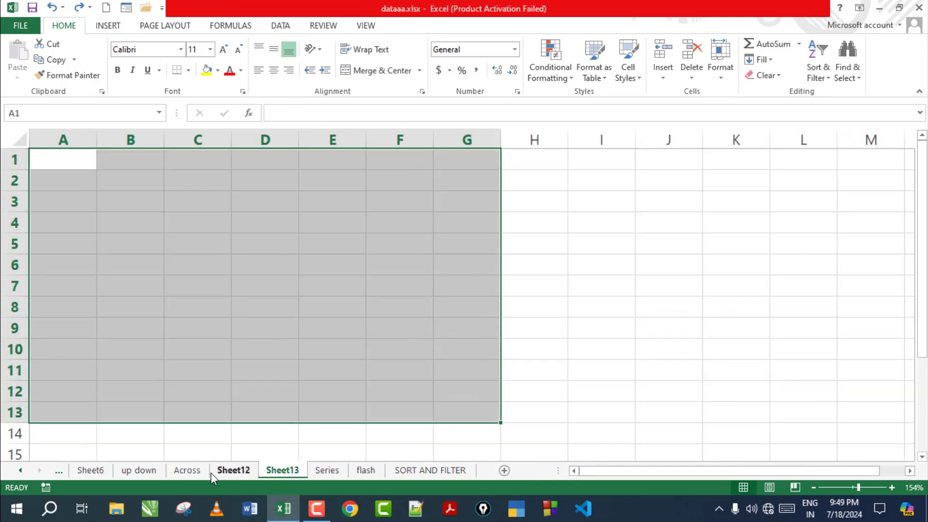
left_click(205, 471)
left_click(235, 468)
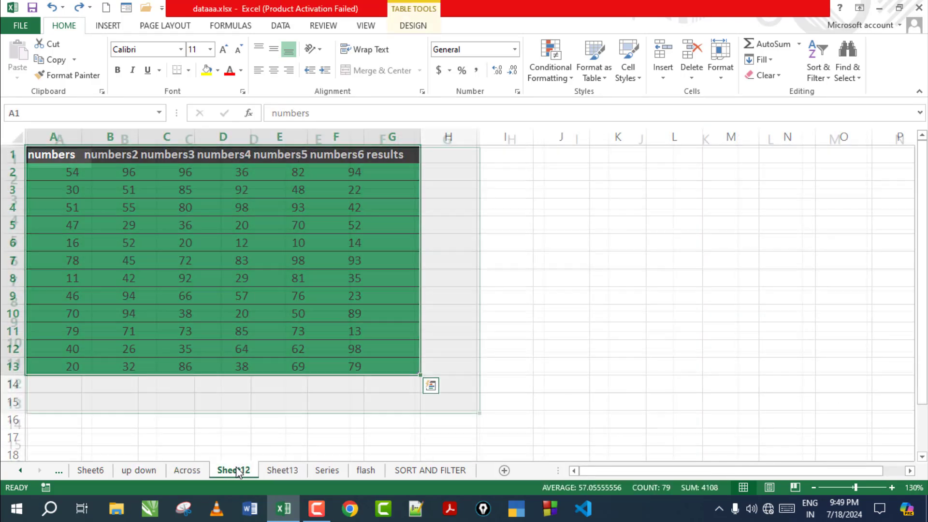
left_click(202, 468)
left_click(234, 473, "ctrl")
Step: Fill Across Worksheets with Contents only onto Sheet12 and Sheet13
left_click(283, 470, "ctrl")
left_click(760, 59)
left_click(773, 129)
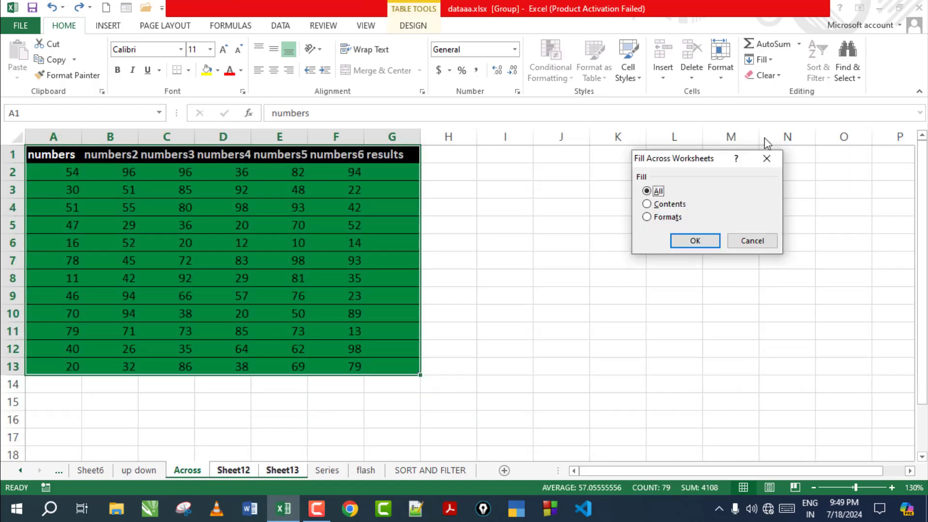
left_click(669, 204)
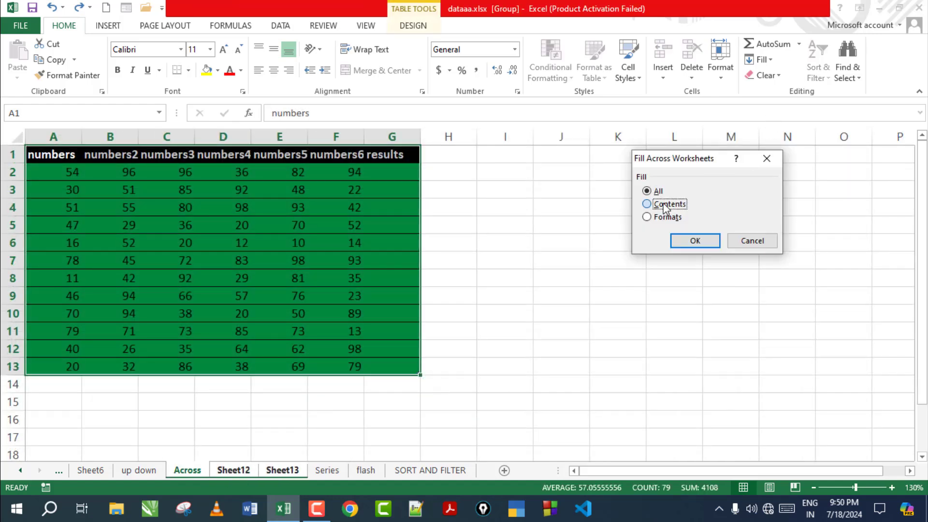
left_click(685, 247)
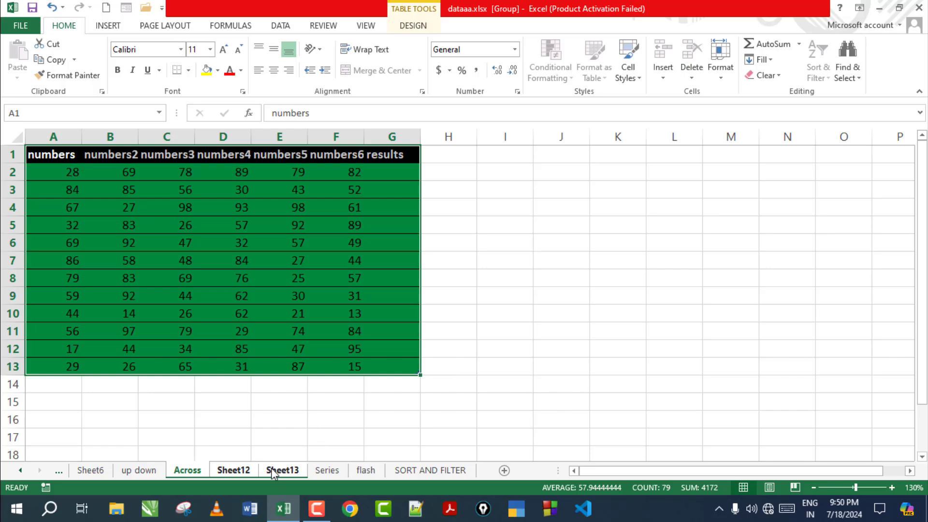
Step: Verify the unformatted table on Sheet12 and Sheet13, then return to Across
key("ctrl+Page_Up")
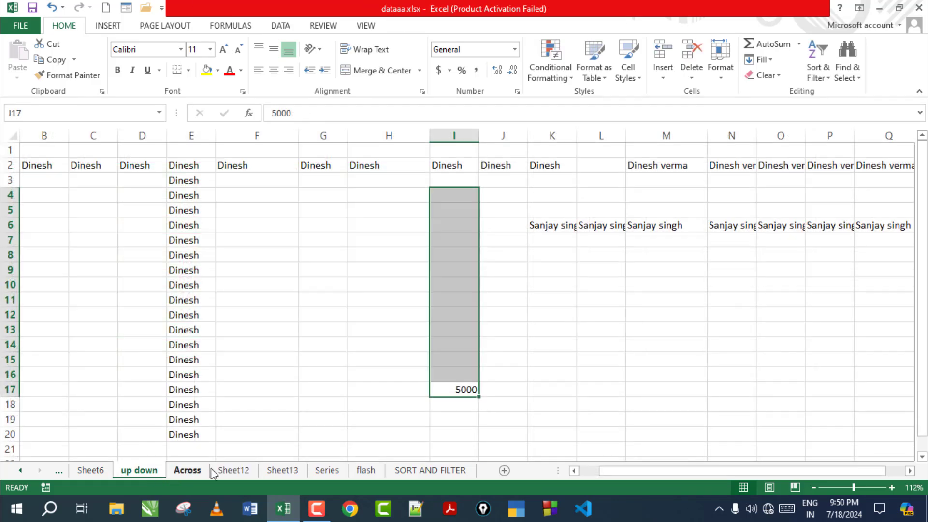
left_click(244, 470)
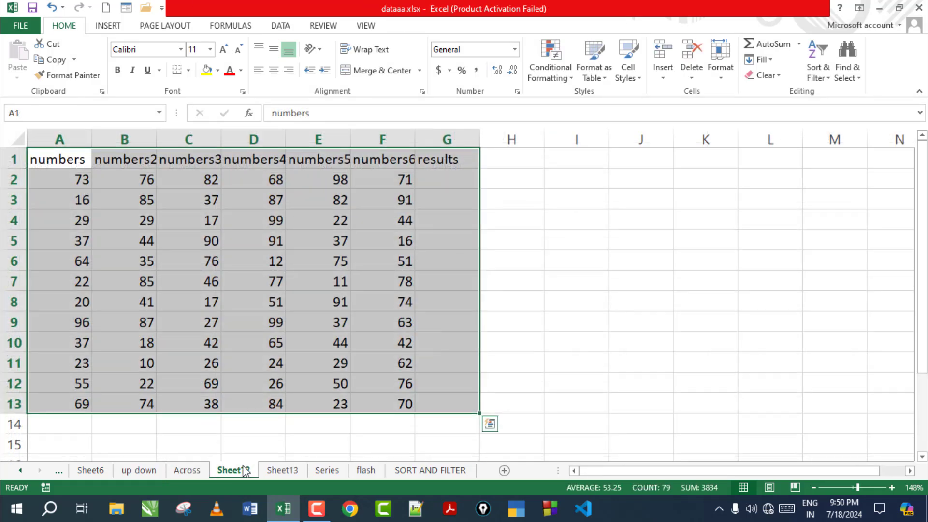
left_click(418, 161)
left_click(283, 470)
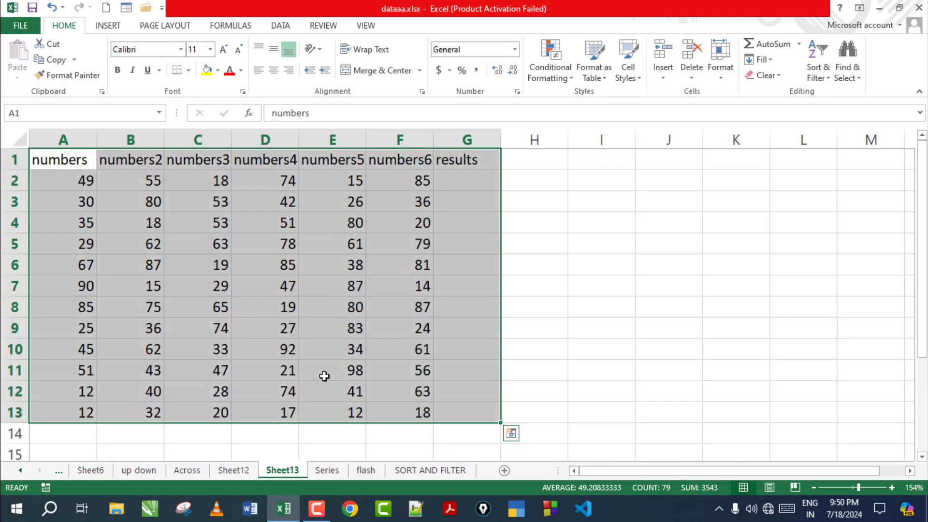
key("ctrl+Page_Up")
key("ctrl+Page_Up")
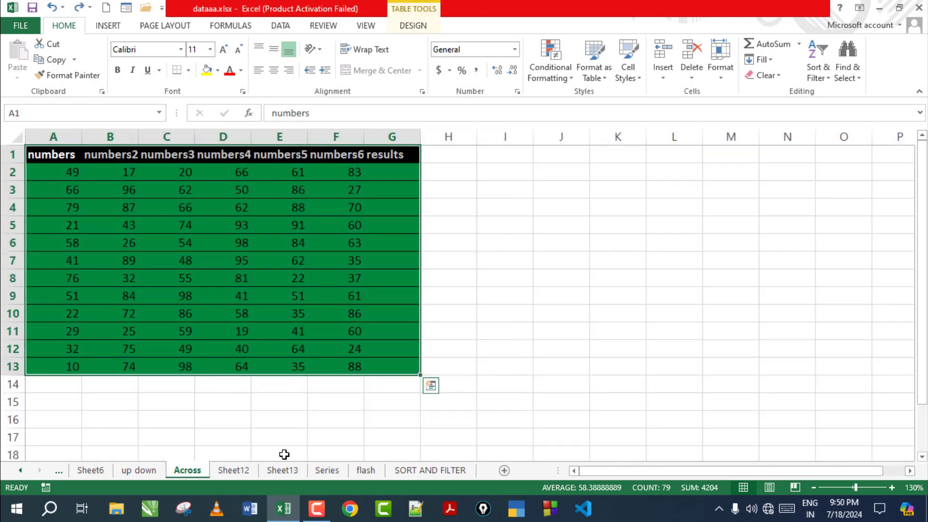
key("ctrl+Page_Up")
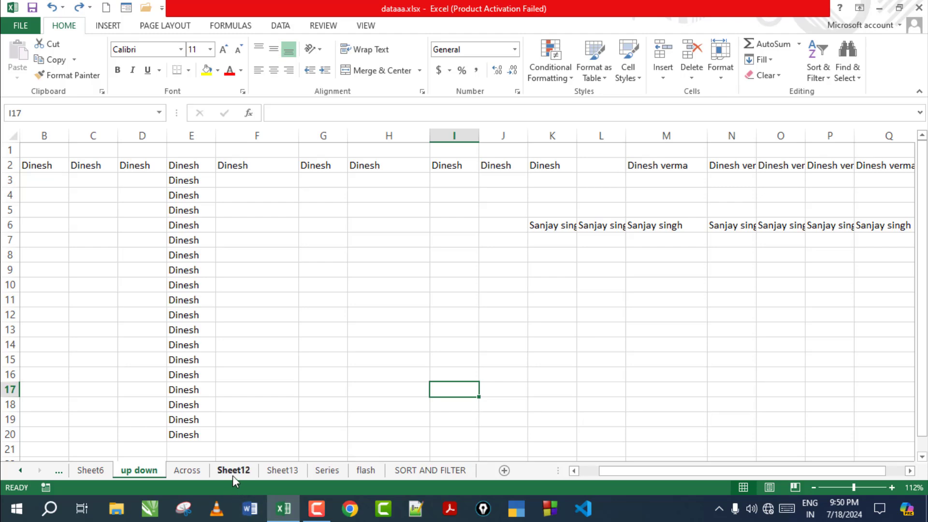
key("ctrl+Page_Down")
key("ctrl+Page_Down")
key("ctrl+Page_Down")
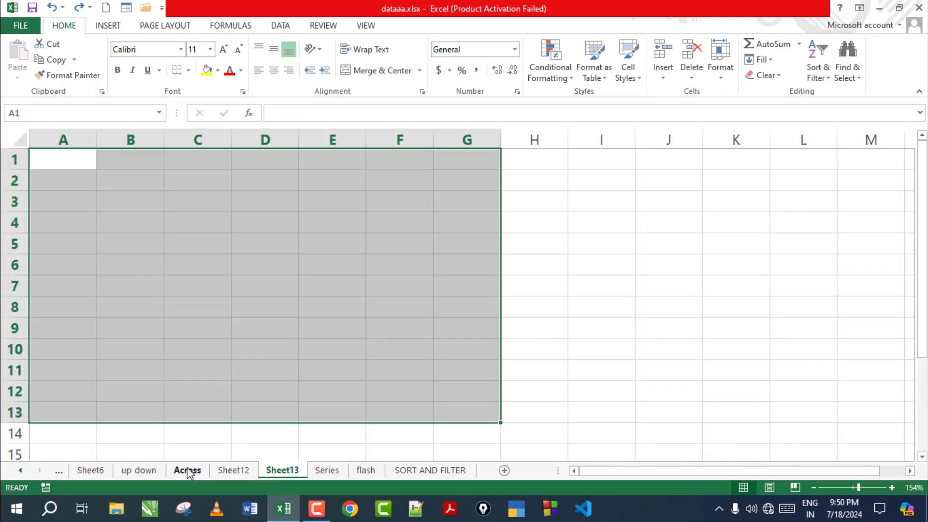
left_click(187, 470)
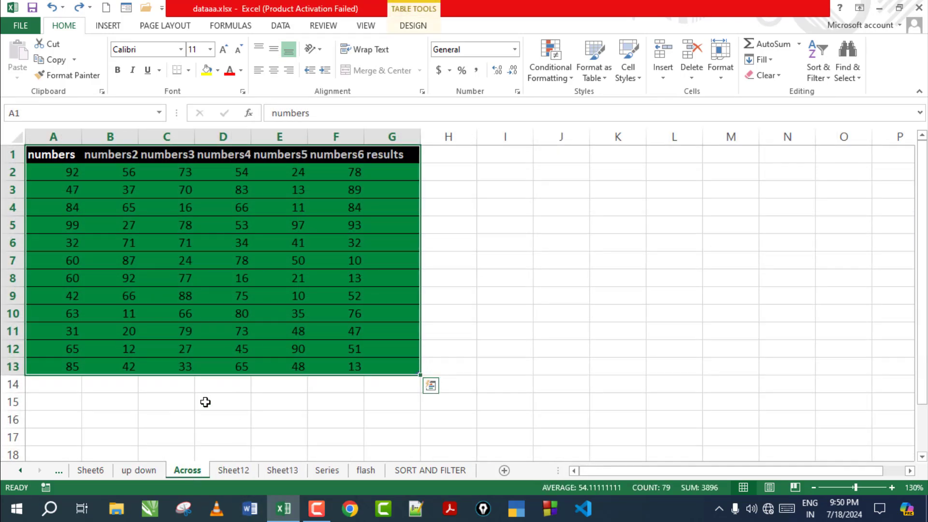
Step: Fill Across Worksheets with Formats only from Across onto Sheet12 and Sheet13
left_click(233, 472, "ctrl")
left_click(281, 471, "ctrl")
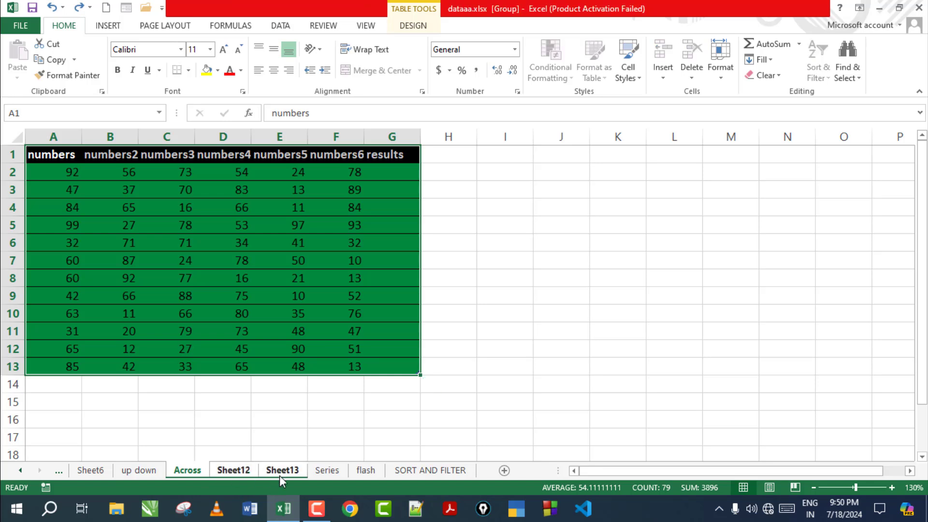
left_click(768, 60)
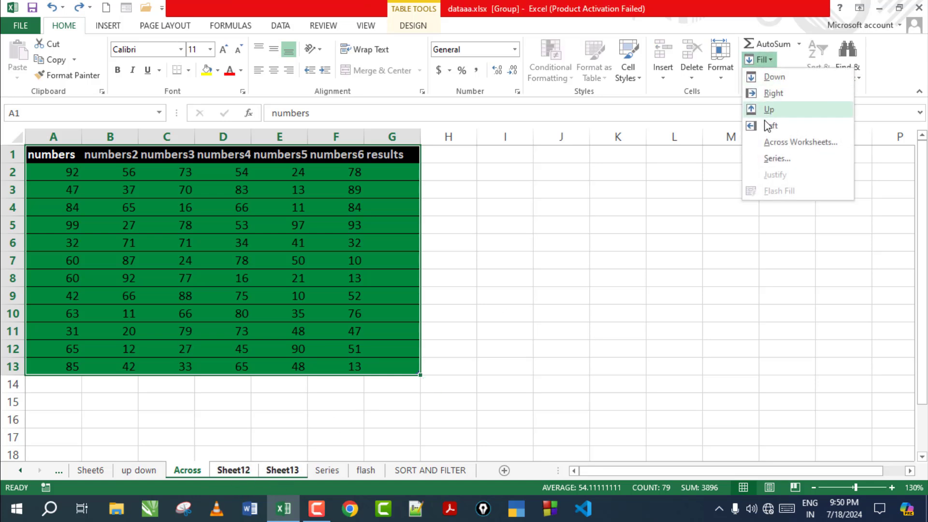
left_click(763, 143)
left_click(658, 218)
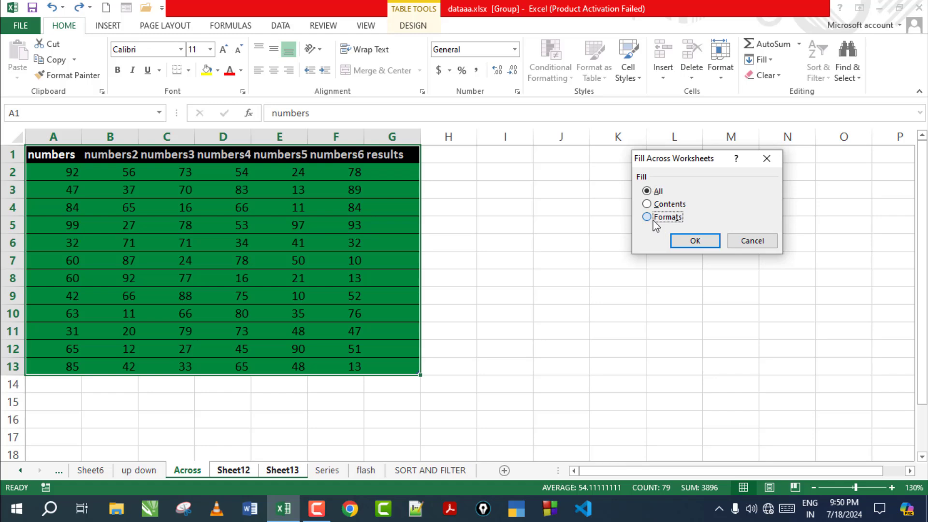
left_click(696, 241)
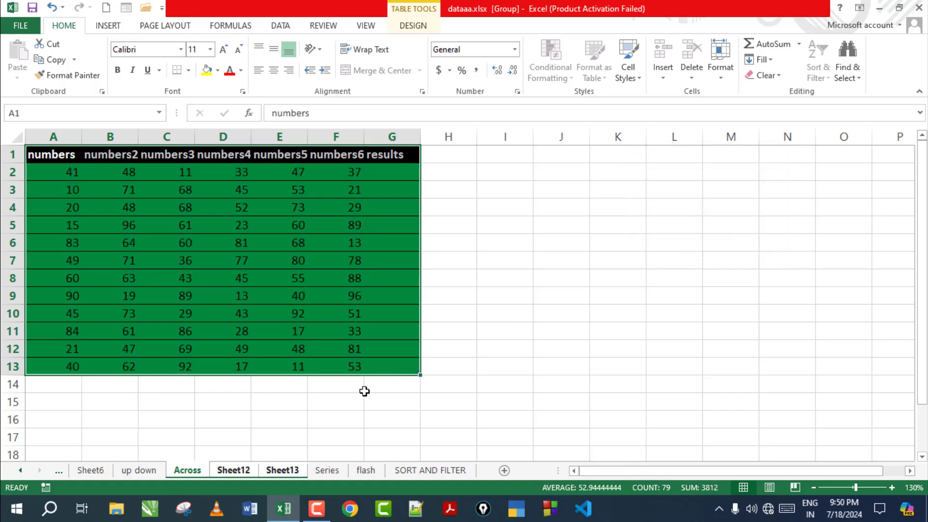
Step: Confirm the green formatting on Sheet12 and Sheet13, then switch to the Series sheet
left_click(153, 470)
left_click(233, 470)
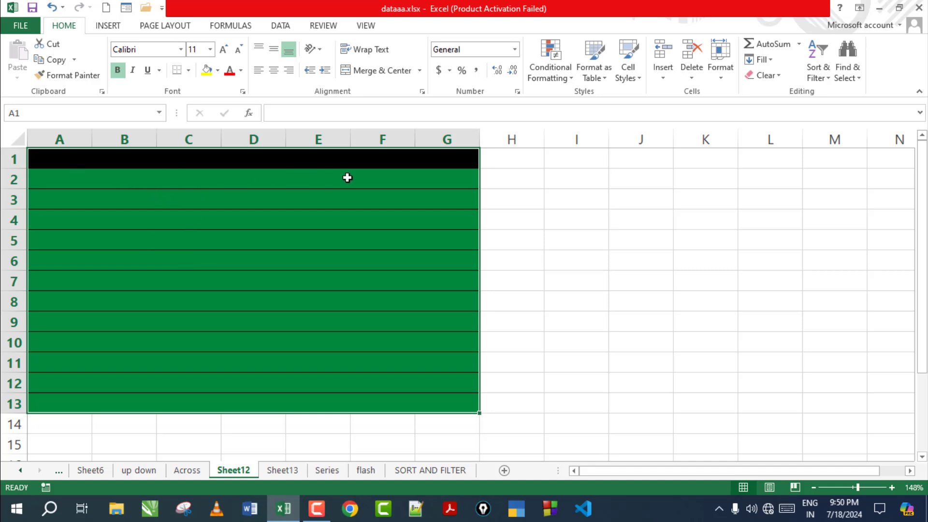
left_click(286, 470)
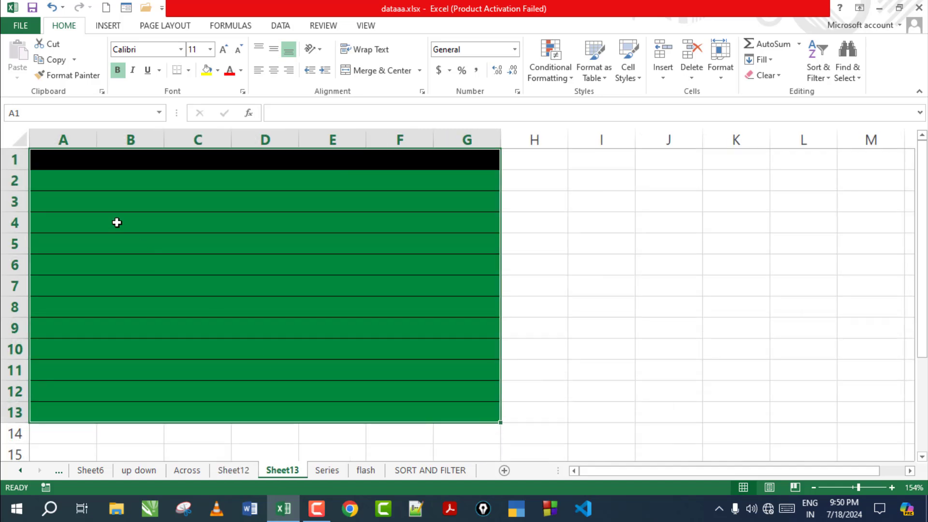
left_click(188, 470)
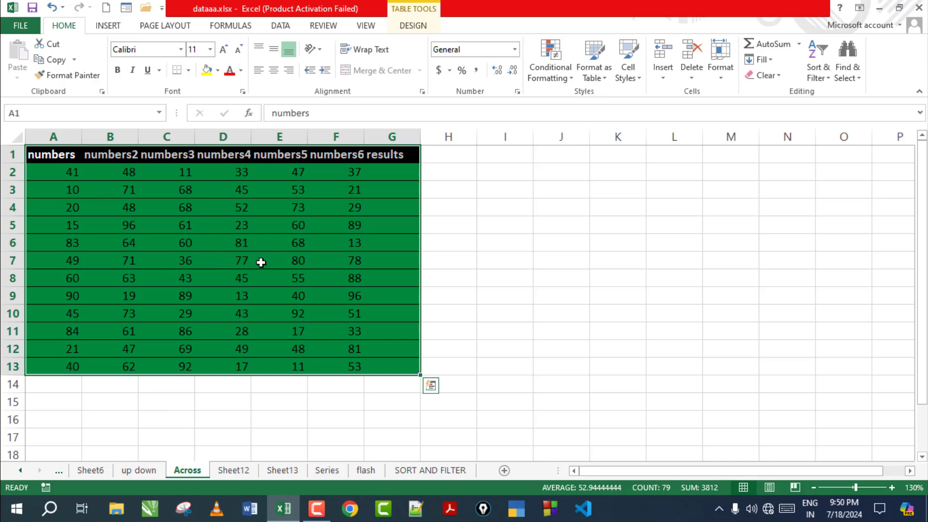
left_click(327, 474)
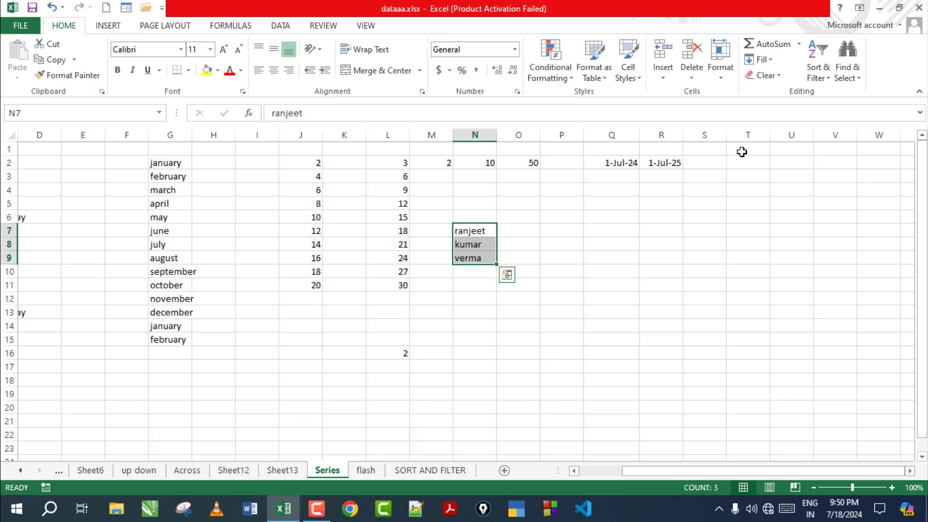
Step: Cancel the Series dialog, then delete the even numbers 2–20 from J2:J12
left_click(772, 61)
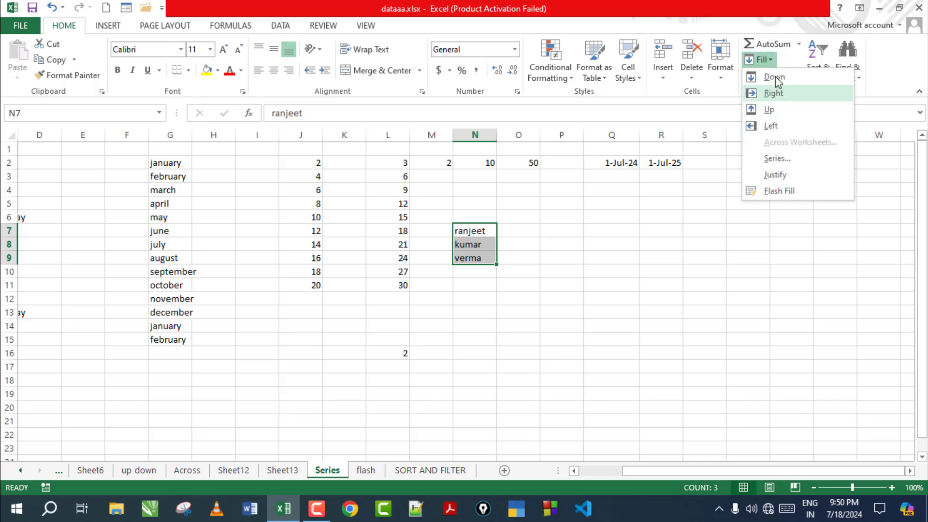
left_click(770, 157)
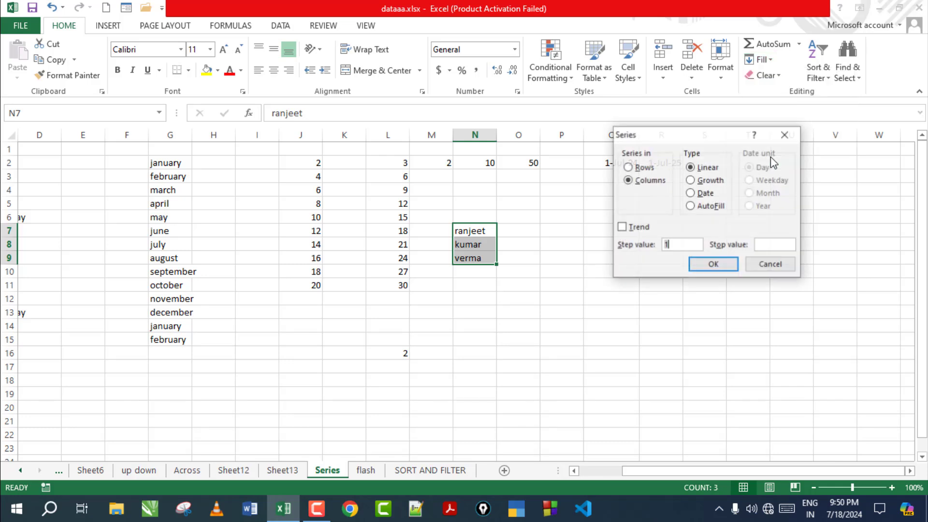
left_click_drag(719, 135, 777, 152)
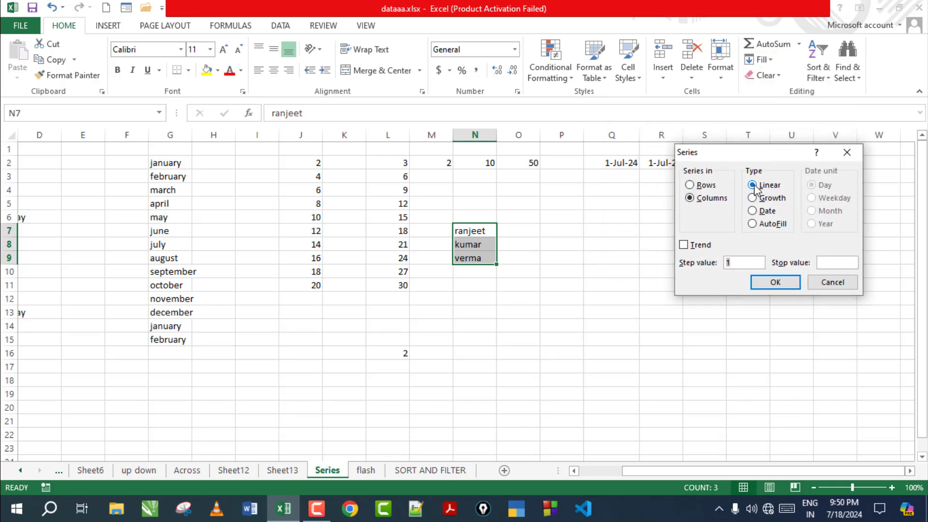
left_click(829, 284)
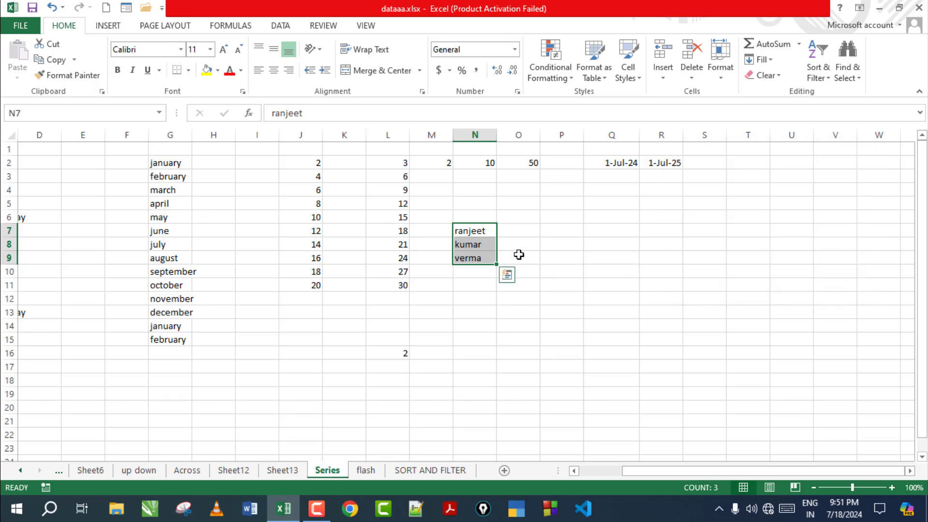
left_click_drag(317, 165, 307, 289)
key("Delete")
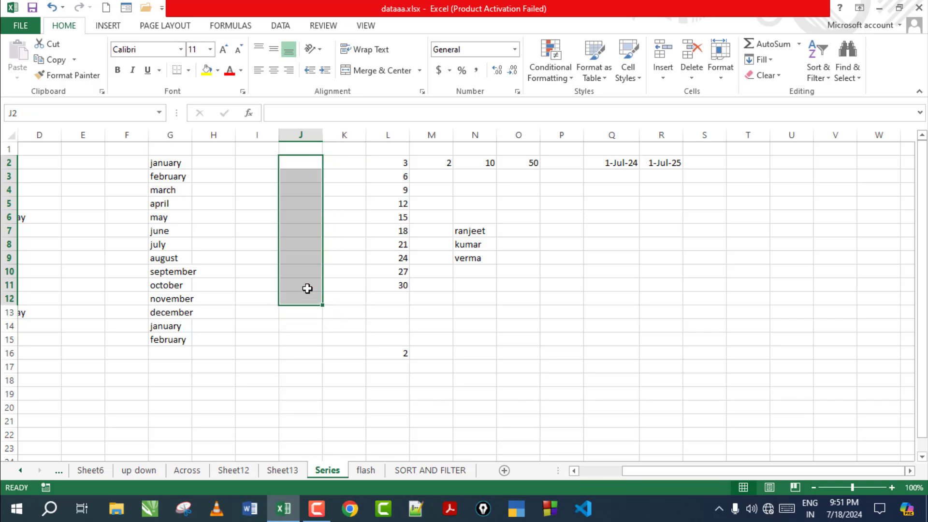
Step: Enter 2 in J2 and fill a linear row series stepping by 2 across row 2
left_click(299, 163)
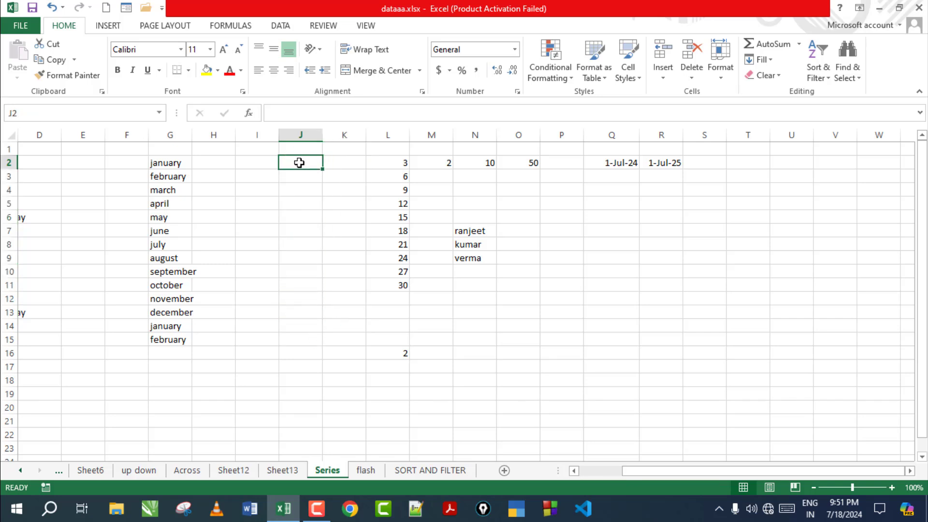
type("2")
key("Return")
key("Return")
key("Return")
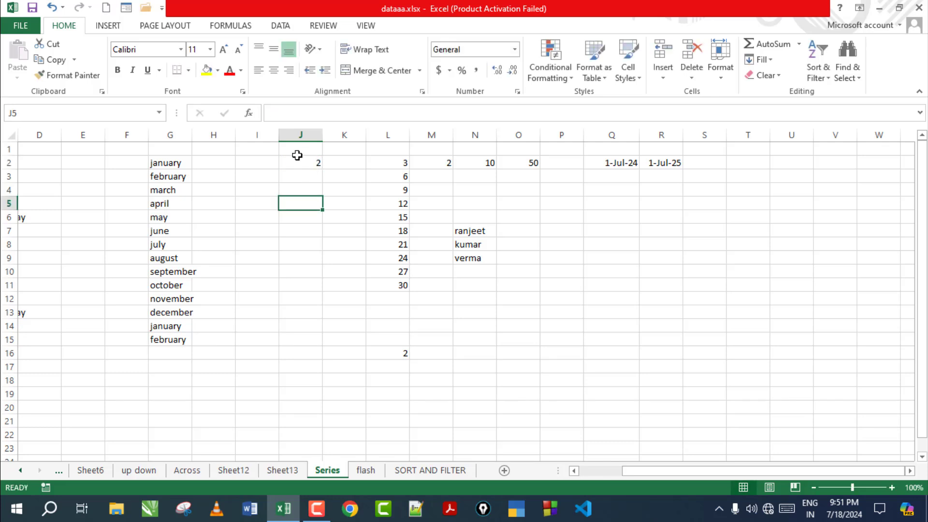
left_click(303, 162)
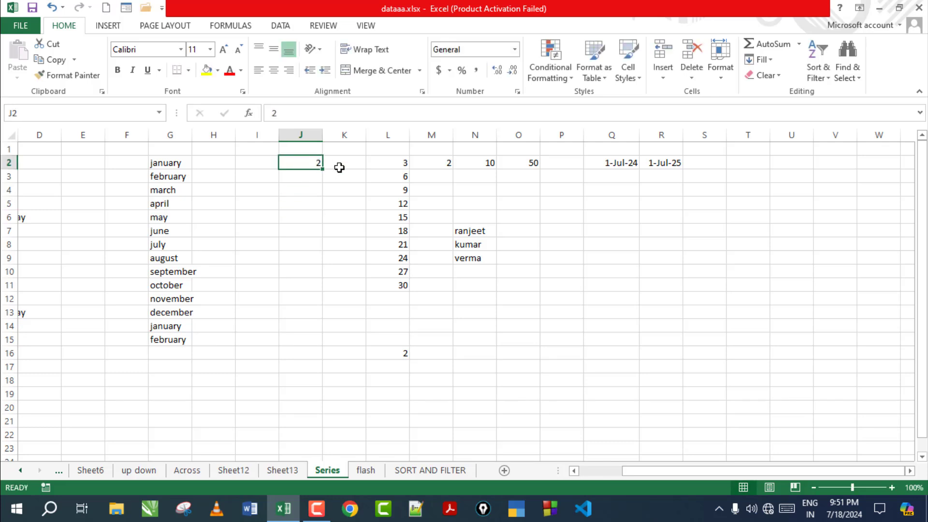
left_click(773, 59)
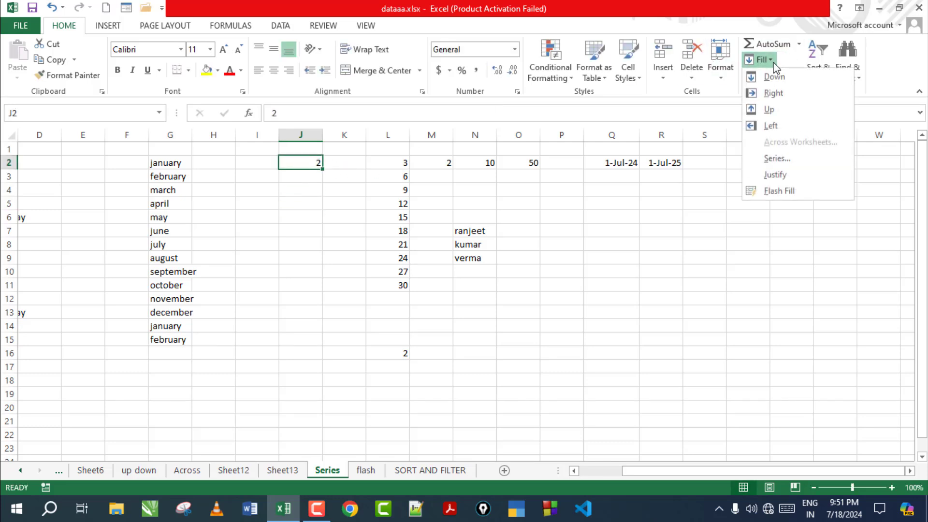
left_click(770, 157)
left_click(688, 187)
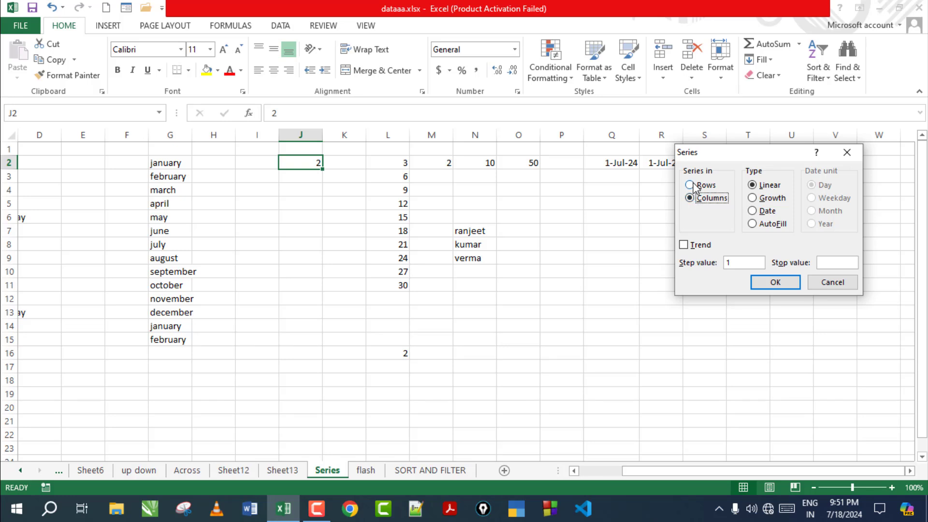
left_click(693, 186)
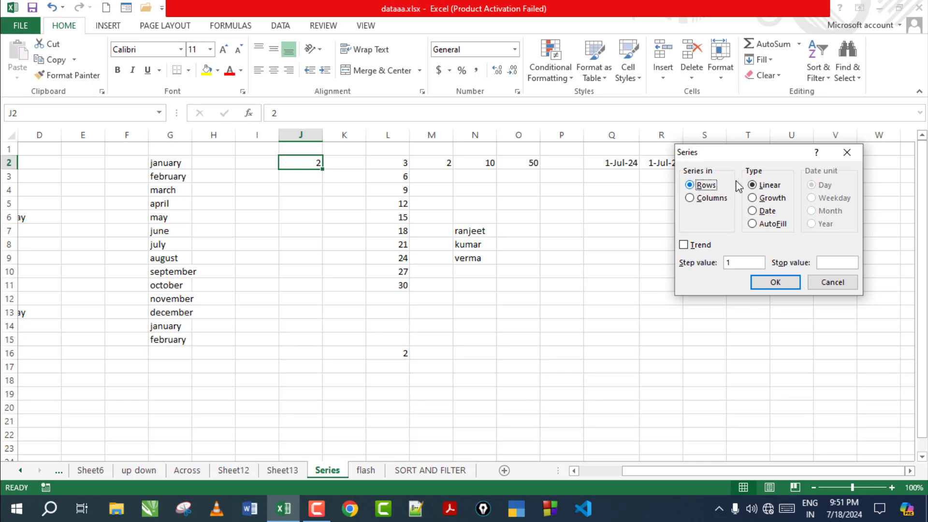
left_click(753, 185)
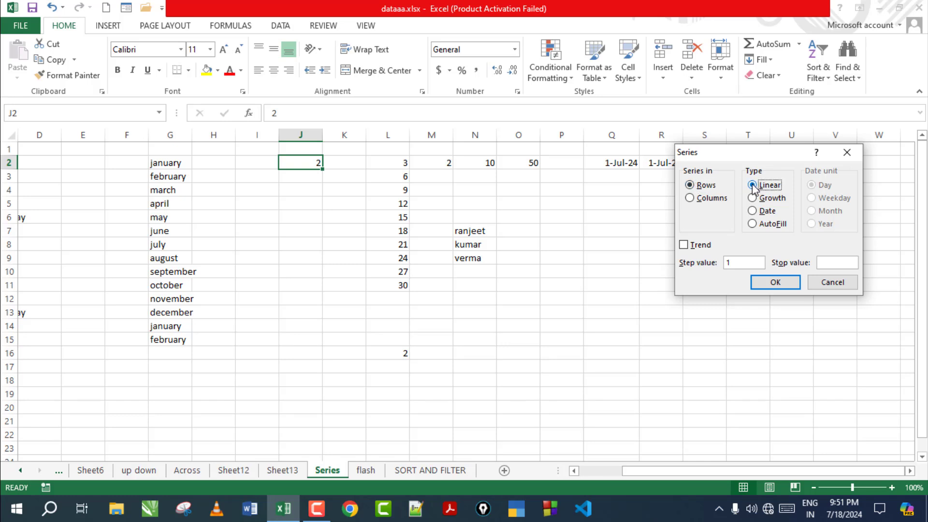
left_click(736, 262)
left_click(773, 282)
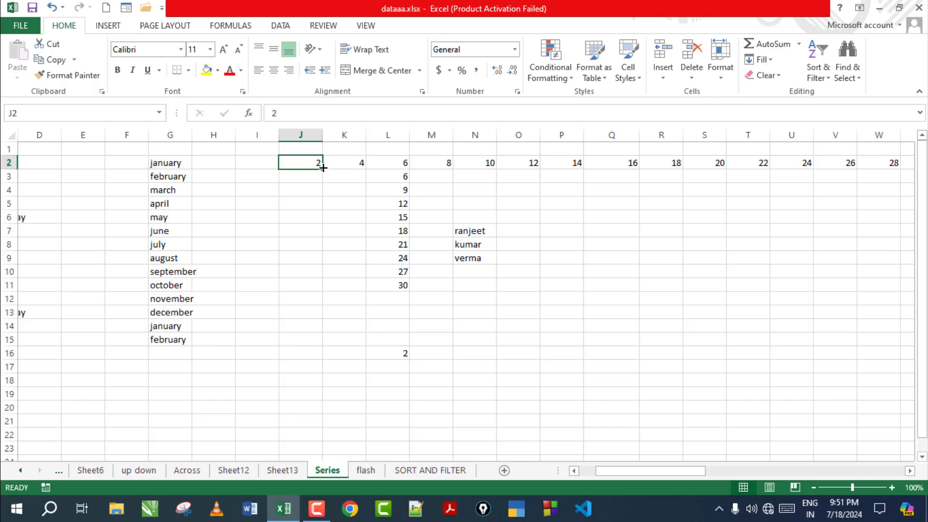
Step: Step along row 2's even-number series, then enter 5 in R8
key("Right")
key("Right")
key("Right")
key("Right")
key("Right")
key("Right")
key("Right")
key("Right")
key("Right")
key("Right")
key("Right")
key("Right")
key("Right")
key("Right")
key("Right")
key("Right")
key("Right")
key("Right")
key("Right")
key("Right")
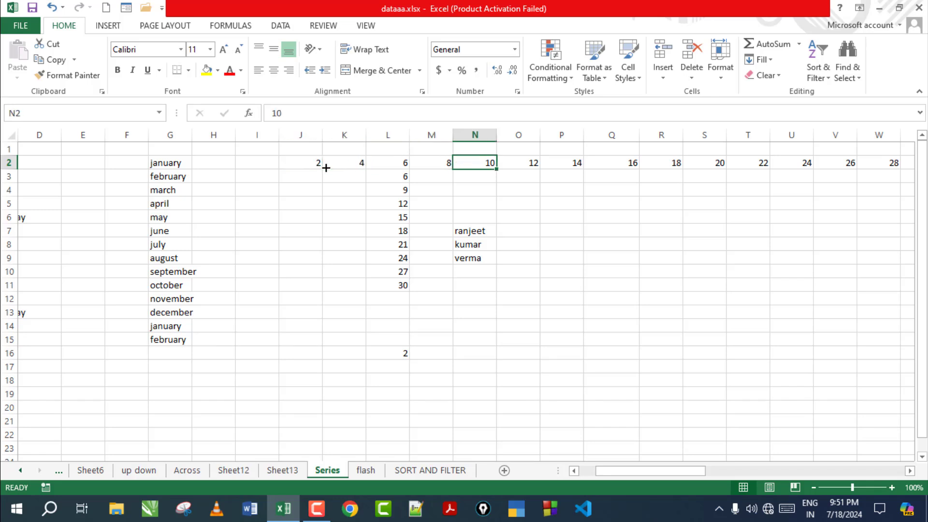
key("Right")
key("Right")
key("Right")
key("Right")
key("Right")
key("Right")
key("Right")
key("Right")
key("Right")
key("Right")
key("Right")
key("Right")
key("Right")
key("Right")
key("Right")
key("Right")
key("Right")
key("Right")
key("Right")
key("Right")
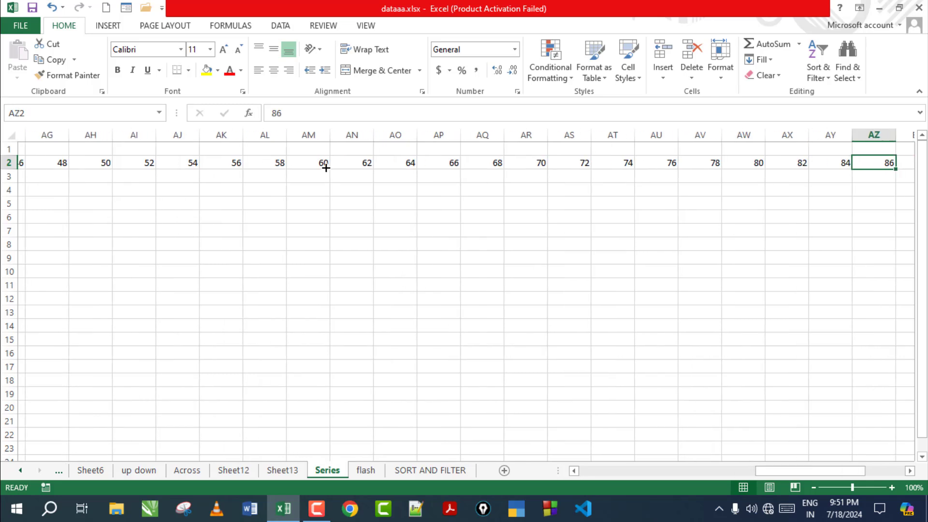
key("Left")
key("Left")
key("Left")
key("Left")
key("Left")
key("Left")
key("Left")
key("Left")
key("Left")
key("Left")
key("Left")
key("Left")
key("Left")
key("Left")
key("Left")
key("Left")
key("Left")
key("Left")
key("Left")
key("Left")
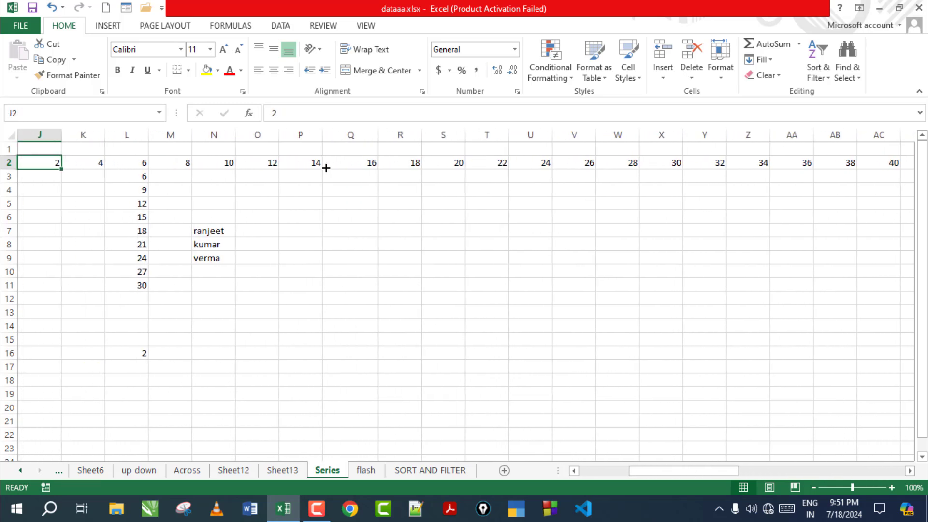
left_click(414, 241)
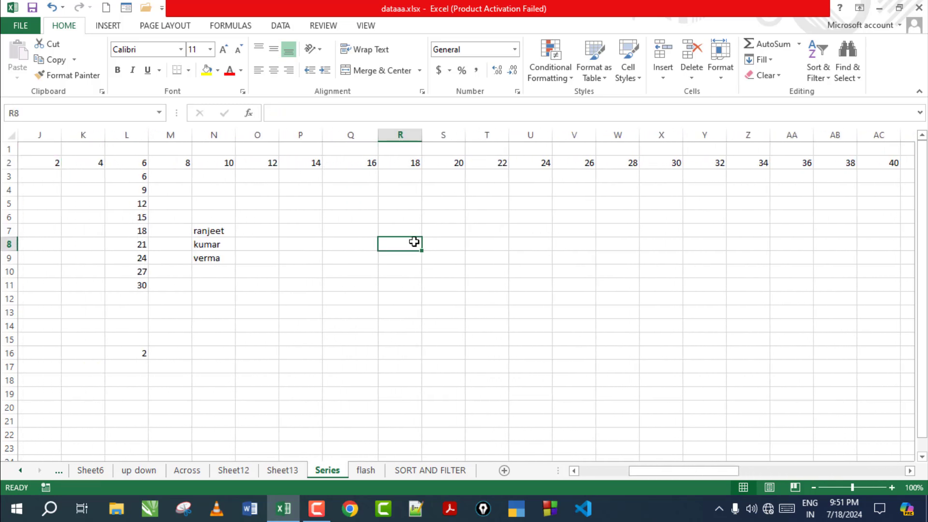
type("5")
key("ctrl+Return")
Step: Fill row 8 from R8 with 5 to 50 in steps of 5, then undo it
left_click(762, 59)
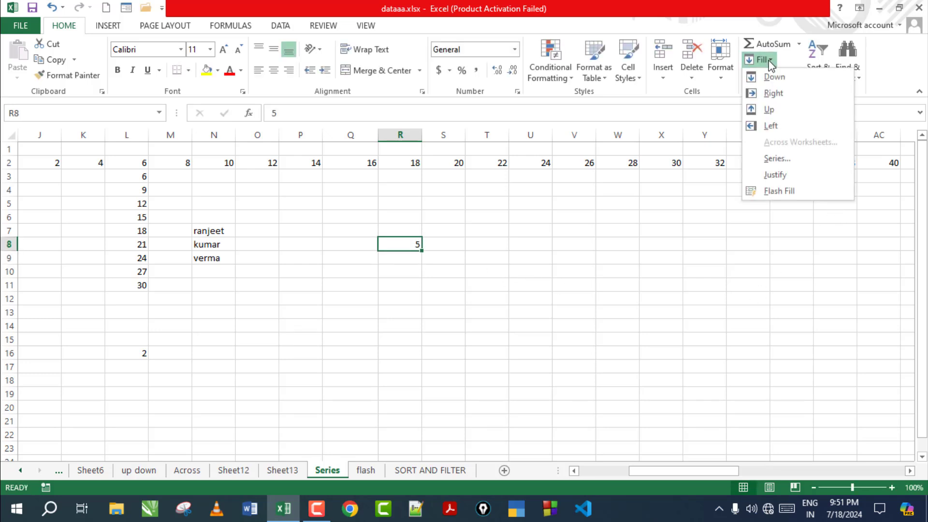
left_click(777, 160)
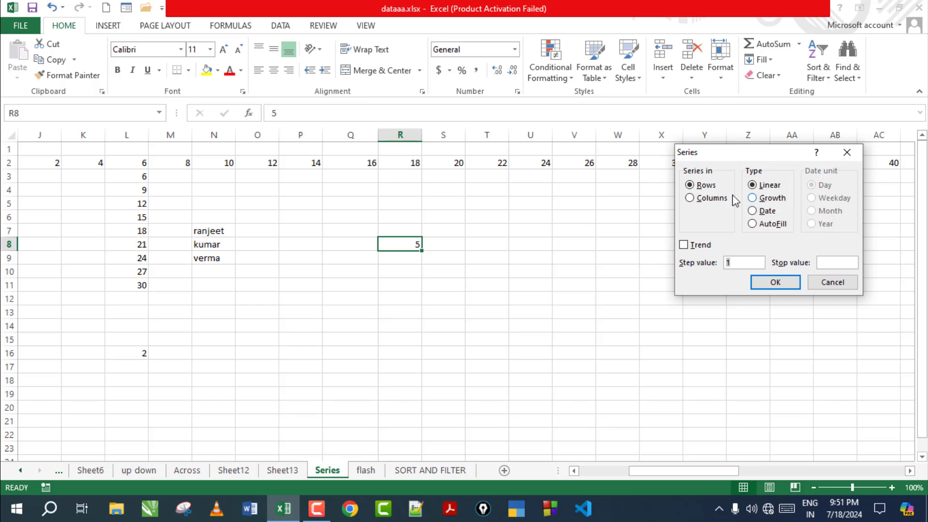
left_click(701, 188)
left_click(731, 262)
left_click(785, 285)
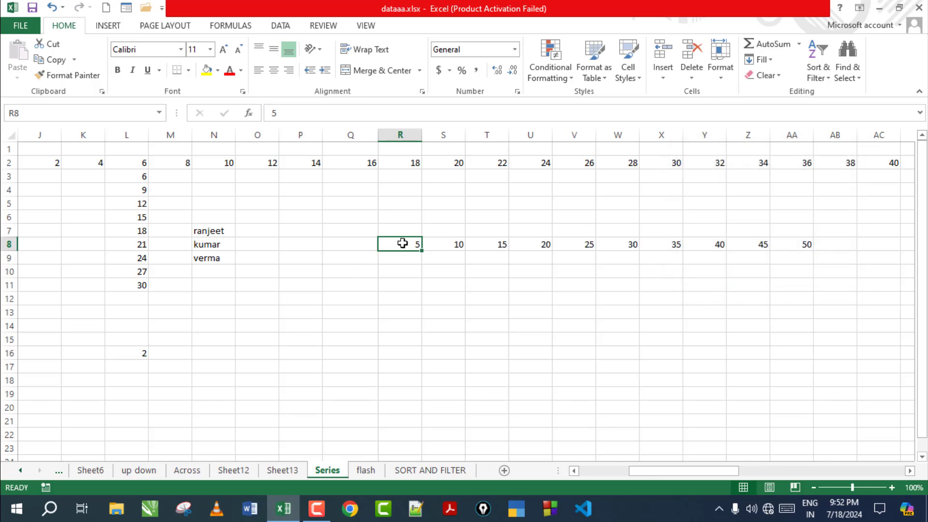
left_click_drag(401, 243, 773, 242)
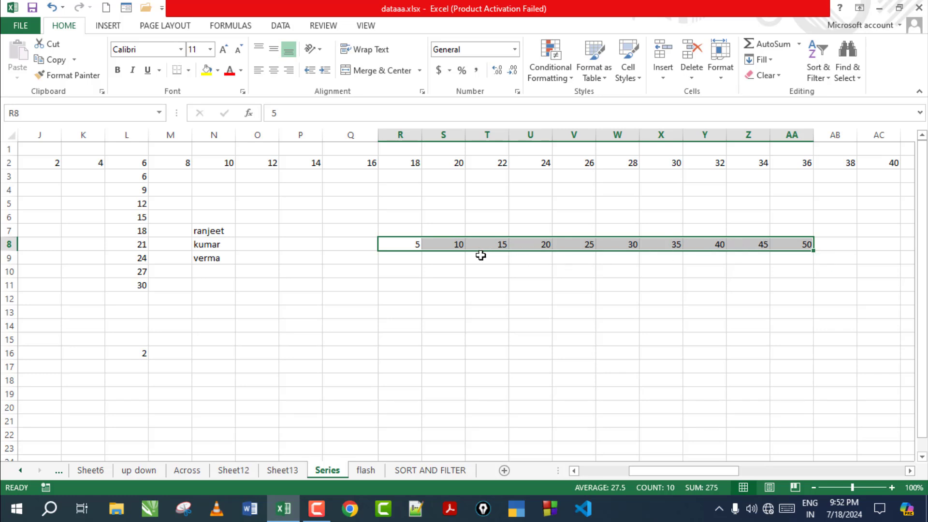
key("ctrl+z")
Step: Fill a linear column series 5 to 50, step 5, into R8:R17 and select it
left_click(766, 59)
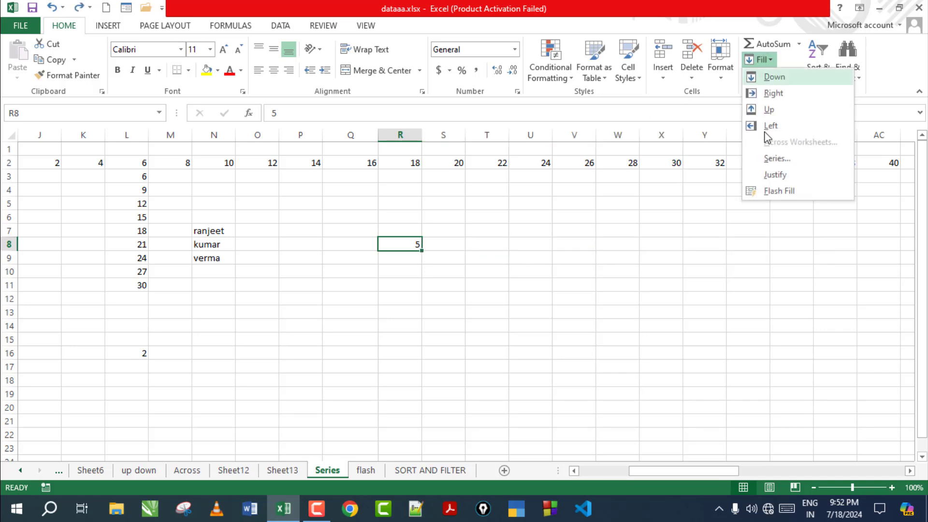
left_click(773, 158)
left_click(702, 199)
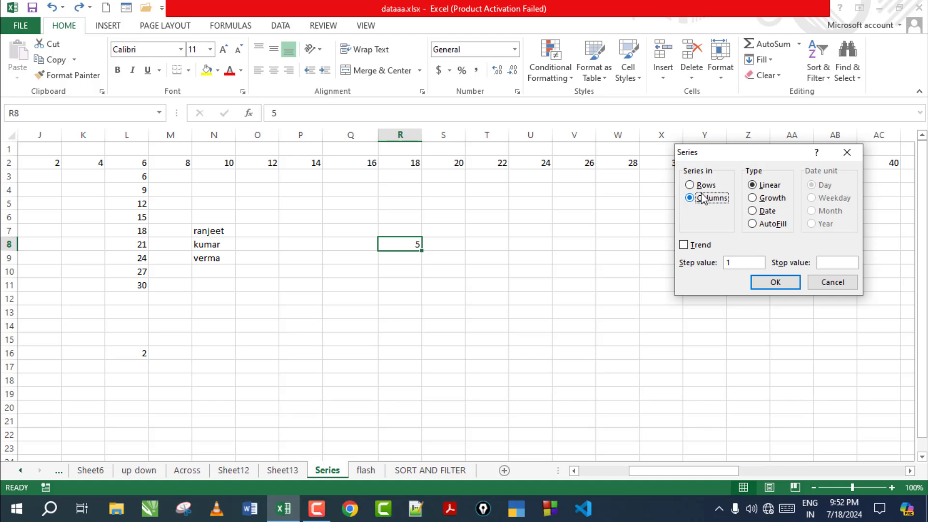
left_click(777, 185)
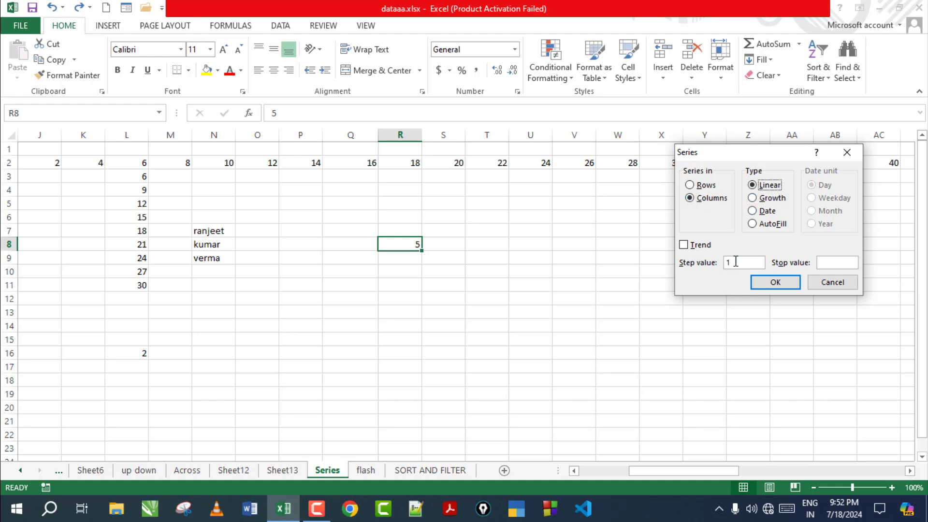
left_click_drag(735, 262, 715, 263)
left_click(787, 284)
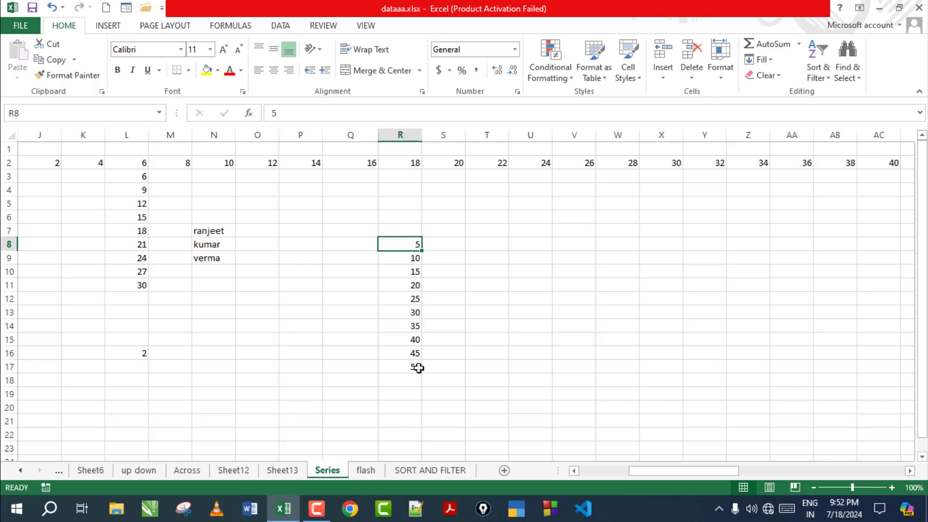
left_click_drag(404, 244, 415, 370)
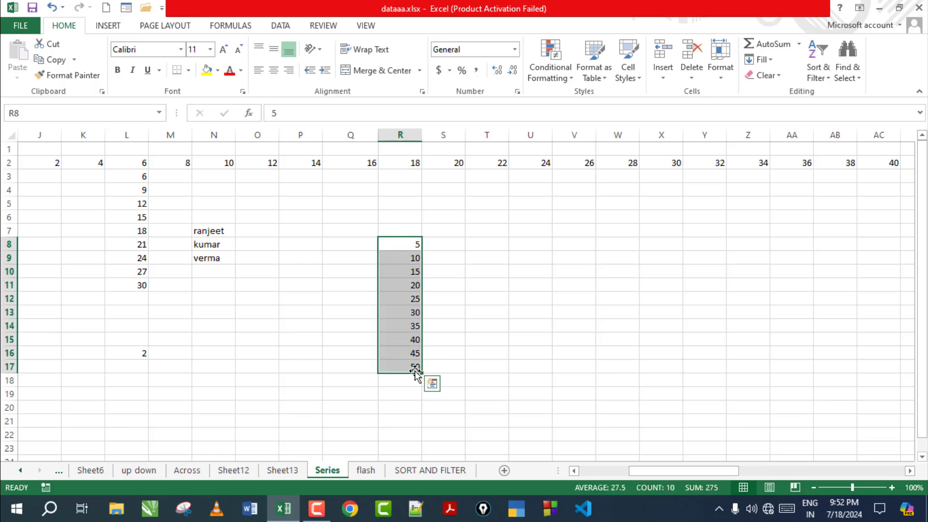
left_click(532, 232)
Step: Enter 1 in U7 and fill a column series by 1 up to stop value 100
type("1")
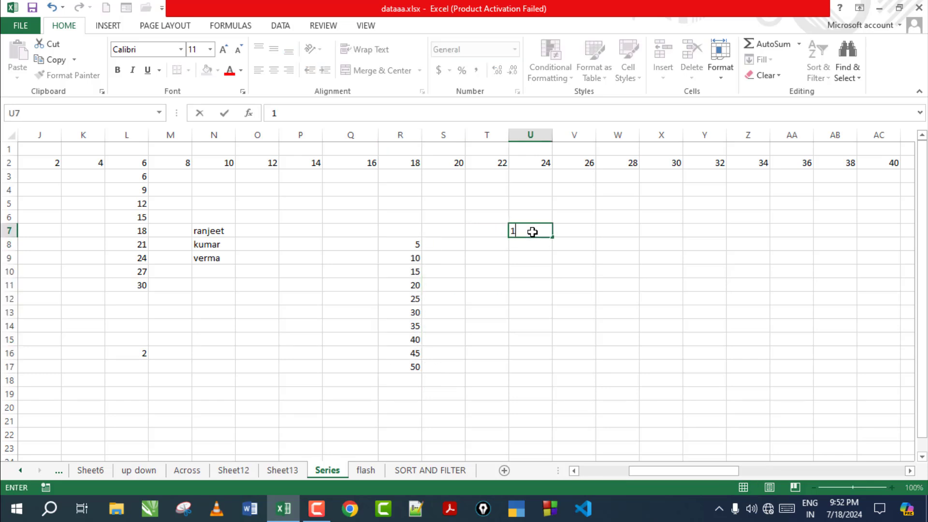
key("Return")
left_click(533, 232)
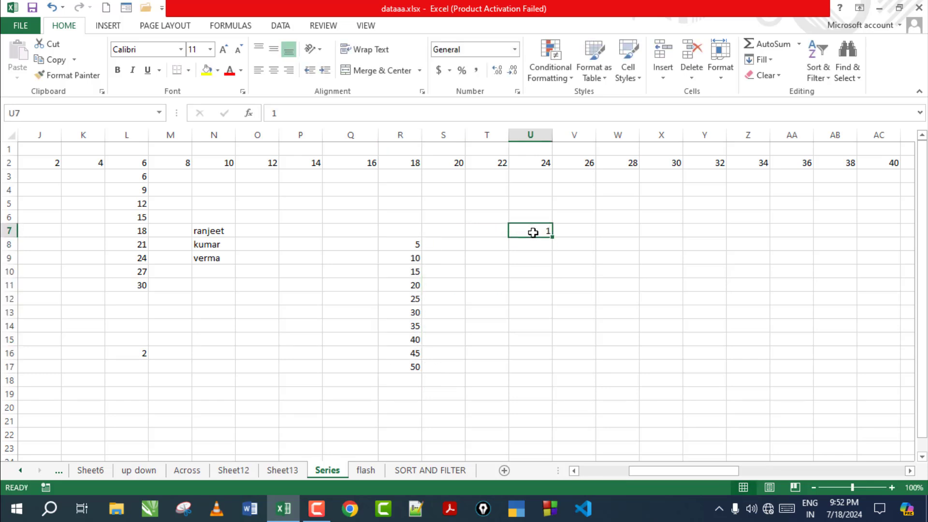
left_click(760, 60)
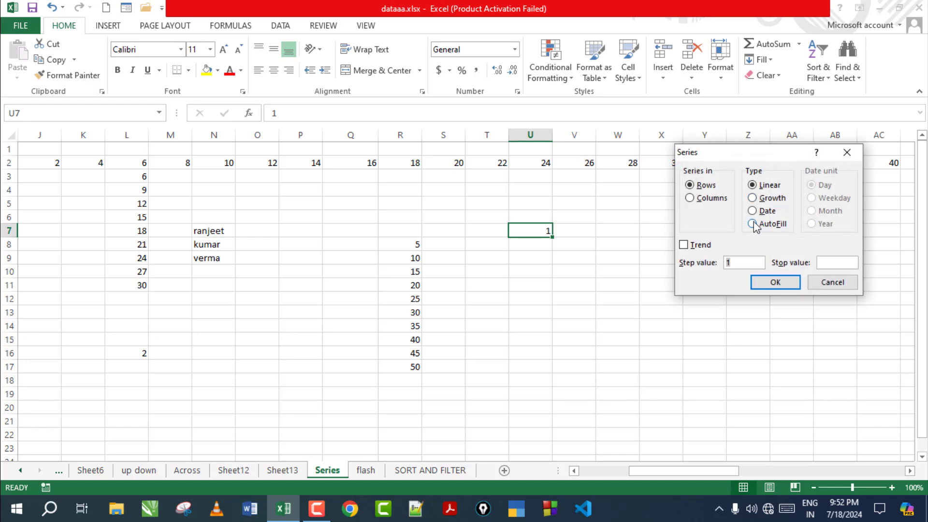
left_click(706, 199)
left_click(736, 263)
left_click(817, 263)
type("100")
left_click(778, 283)
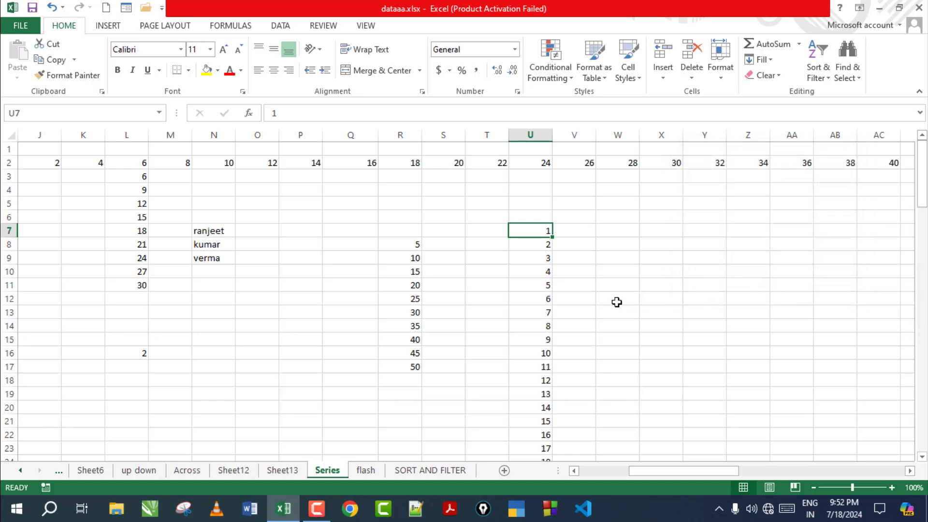
scroll(560, 284, "down", 20)
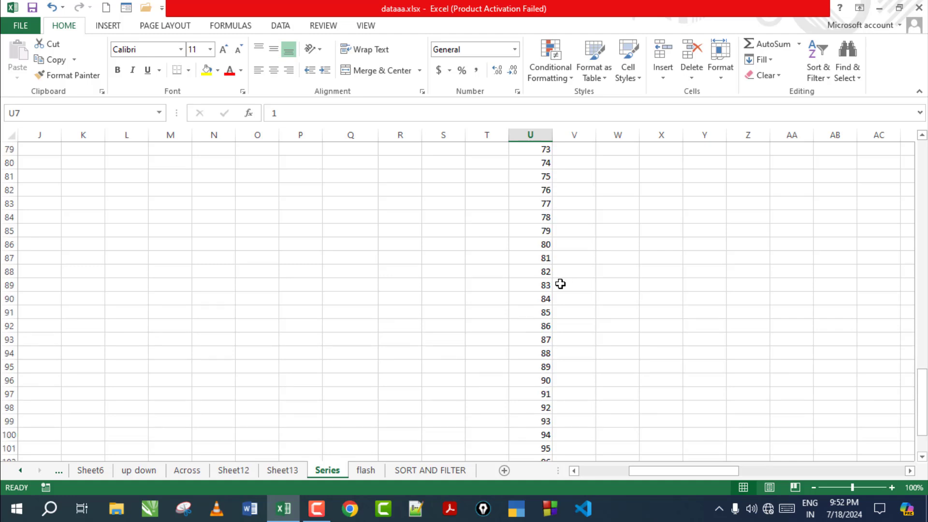
scroll(560, 284, "up", 20)
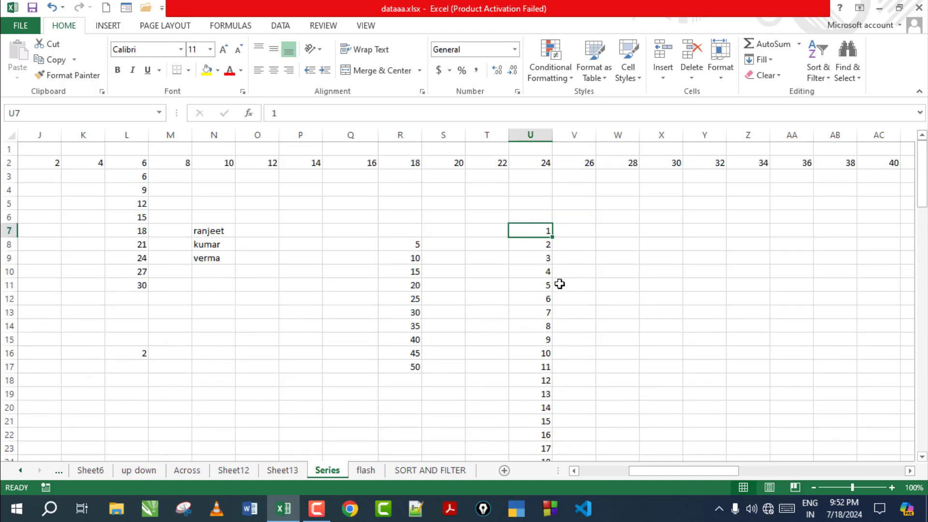
left_click(454, 289)
left_click(528, 300)
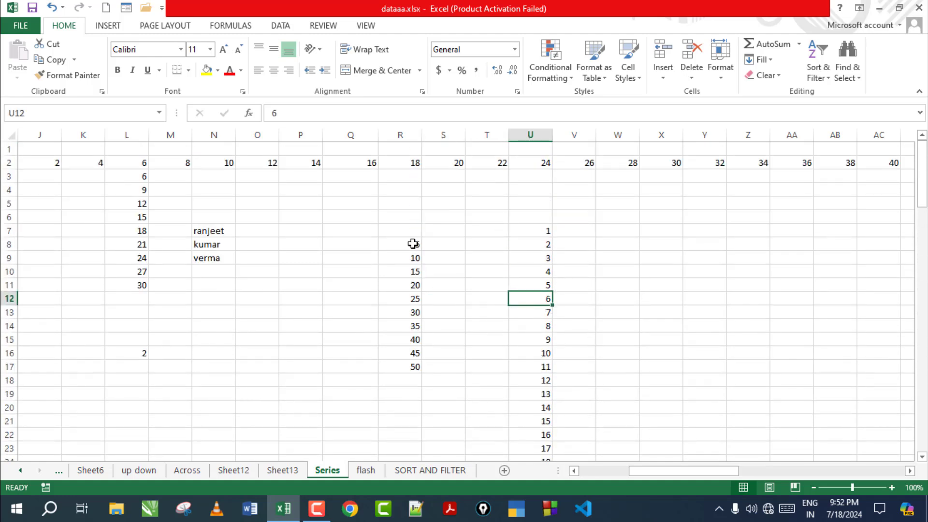
Step: Delete the values 20 to 35 from R11:R14
left_click_drag(413, 244, 411, 365)
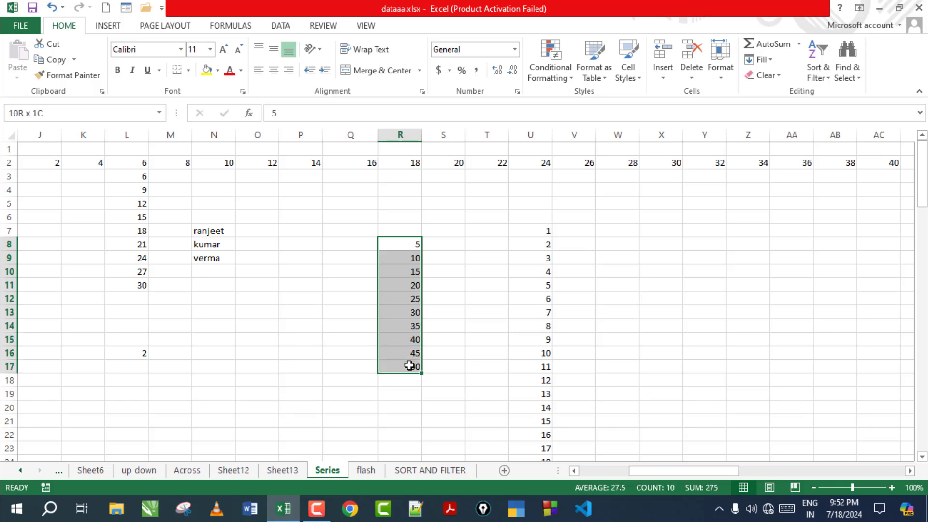
left_click(478, 308)
left_click_drag(417, 287, 414, 324)
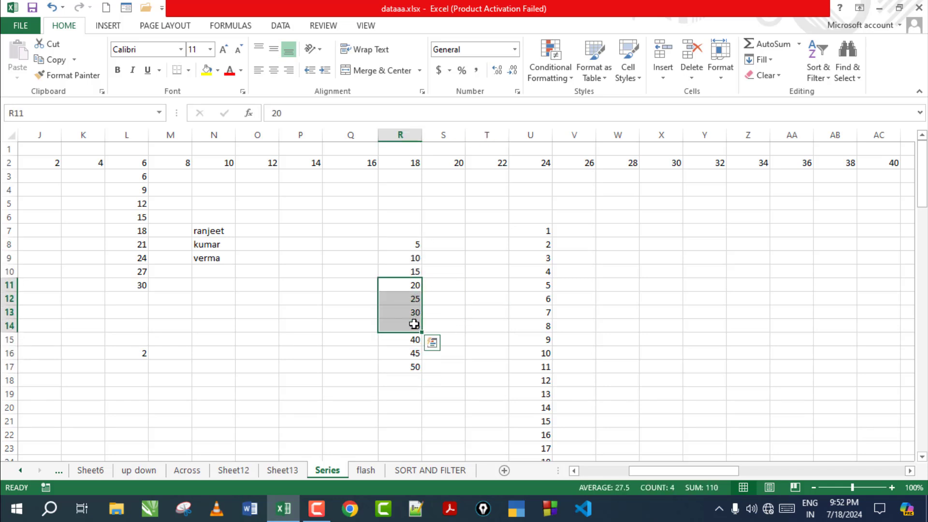
key("Delete")
Step: Select R8:R17 and refill the gap with a Trend series fill
left_click_drag(406, 245, 405, 363)
left_click(439, 265)
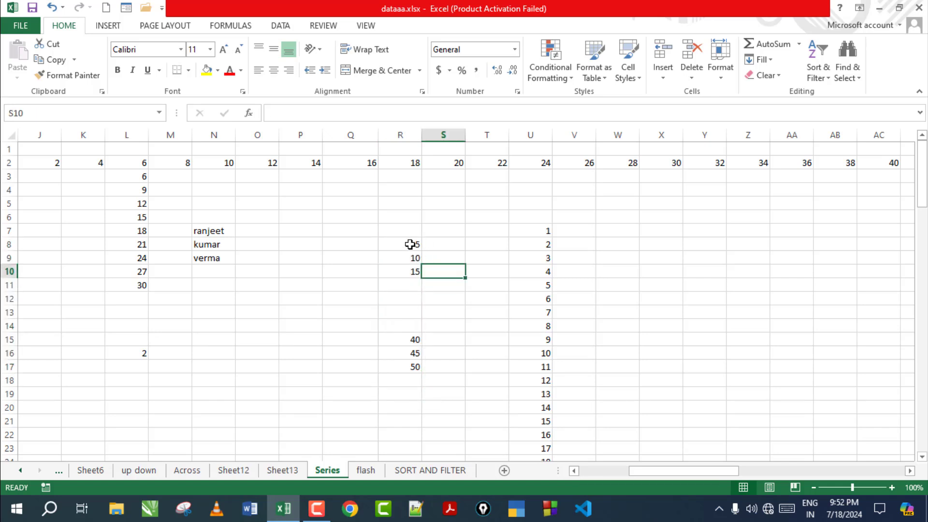
left_click_drag(412, 243, 408, 369)
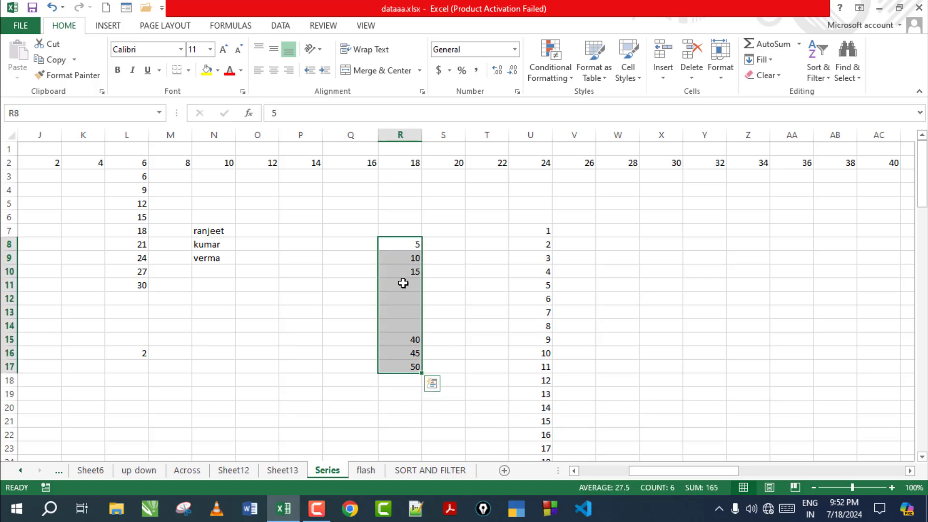
left_click(757, 60)
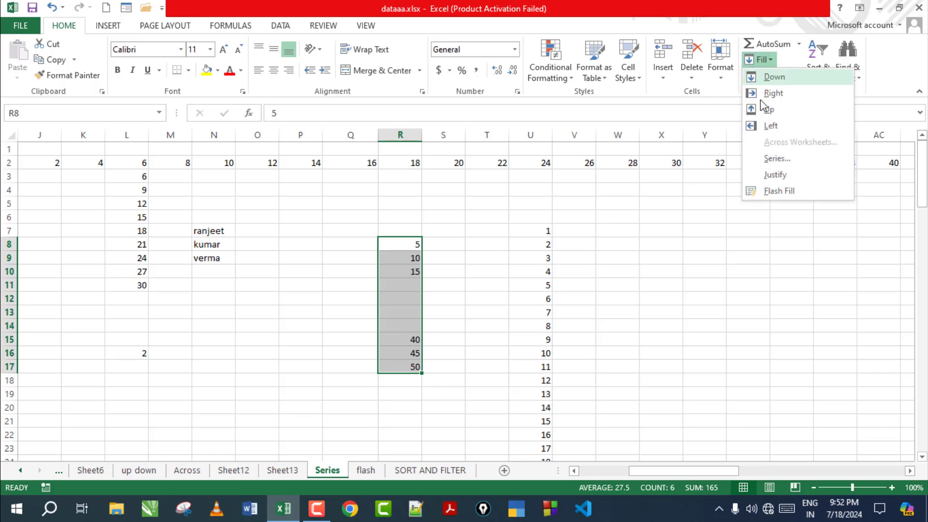
left_click(772, 158)
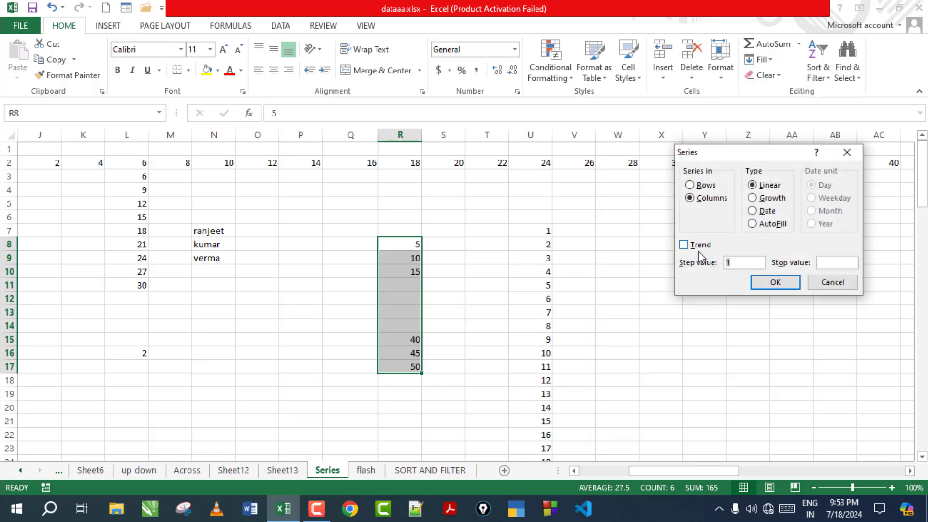
left_click(683, 245)
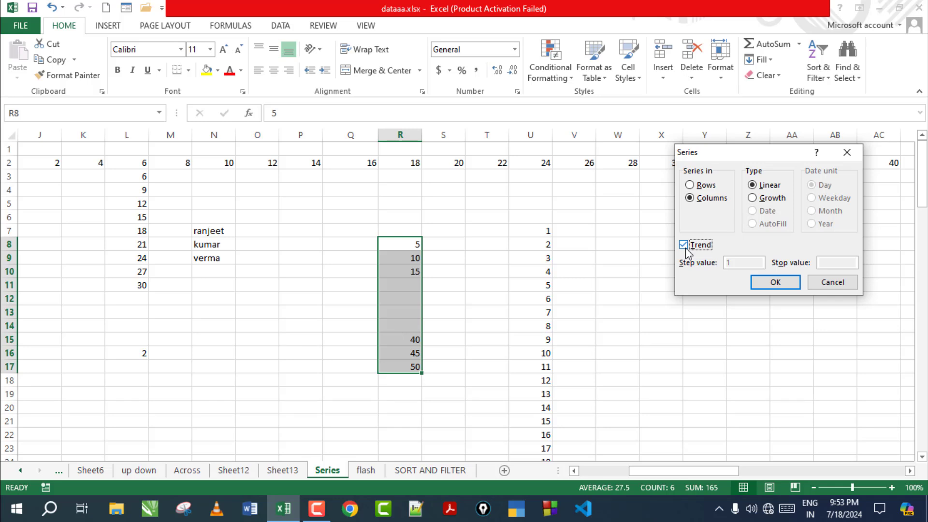
left_click(775, 282)
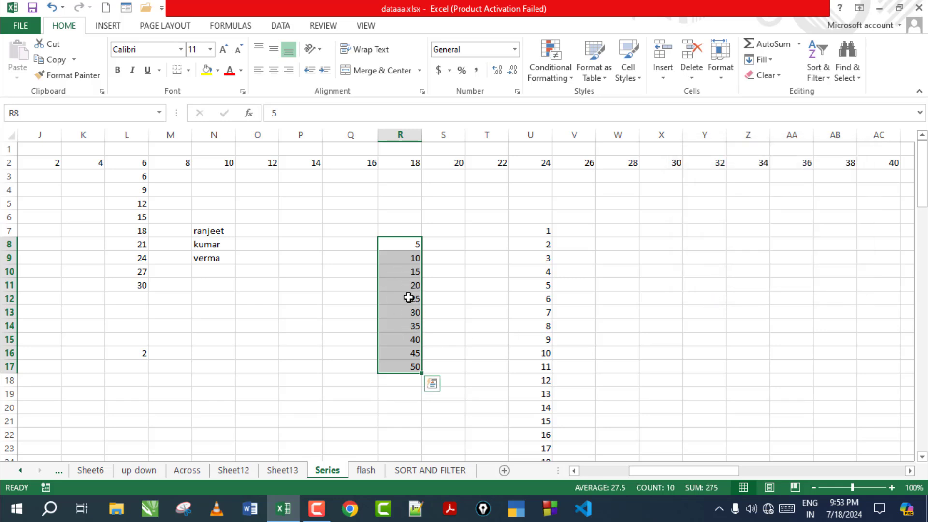
left_click_drag(412, 244, 413, 366)
left_click(768, 60)
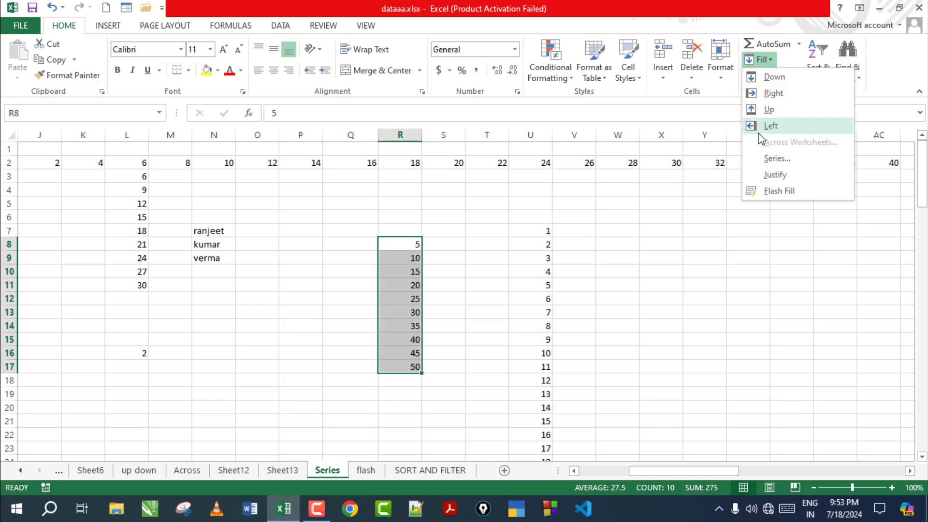
left_click(772, 159)
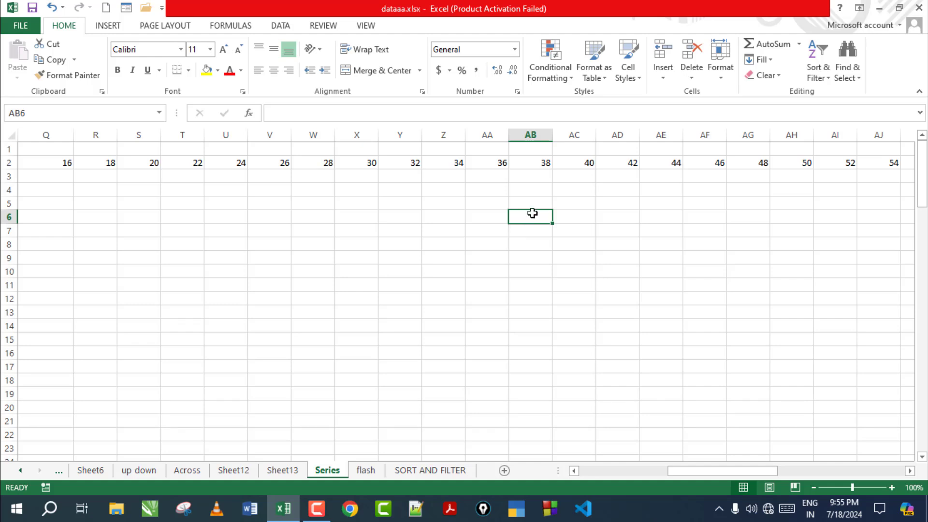
Step: Enter 2 in AB6 and fill a Growth column series with step 2, stop 200
left_click(561, 257)
left_click(538, 215)
type("2")
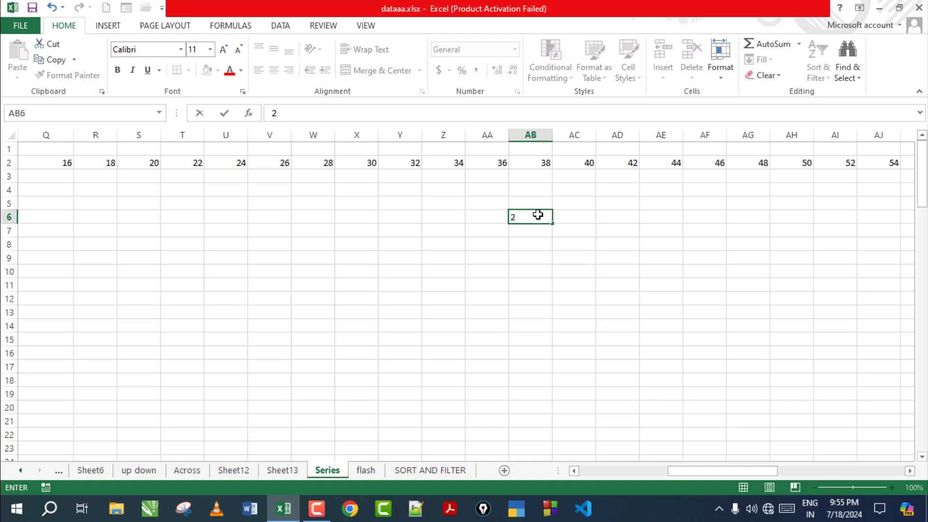
left_click(579, 267)
left_click(538, 216)
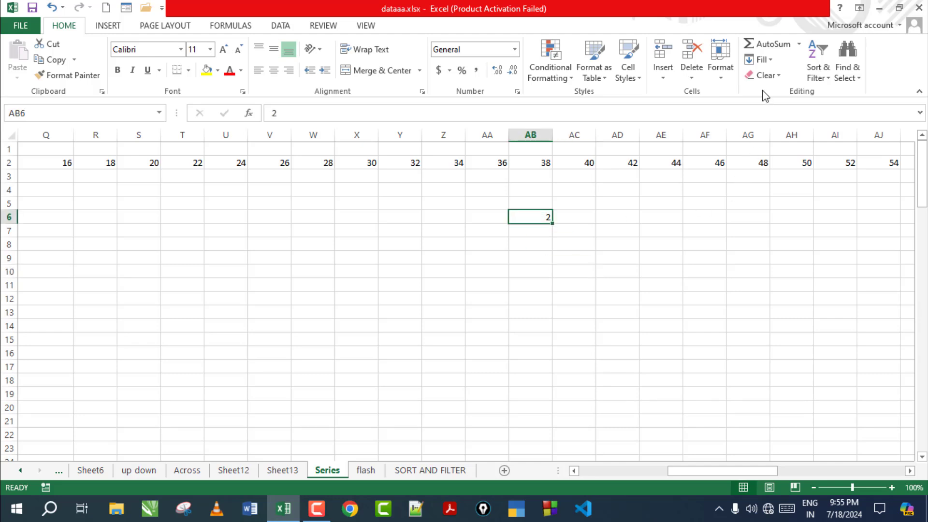
left_click(768, 60)
left_click(774, 159)
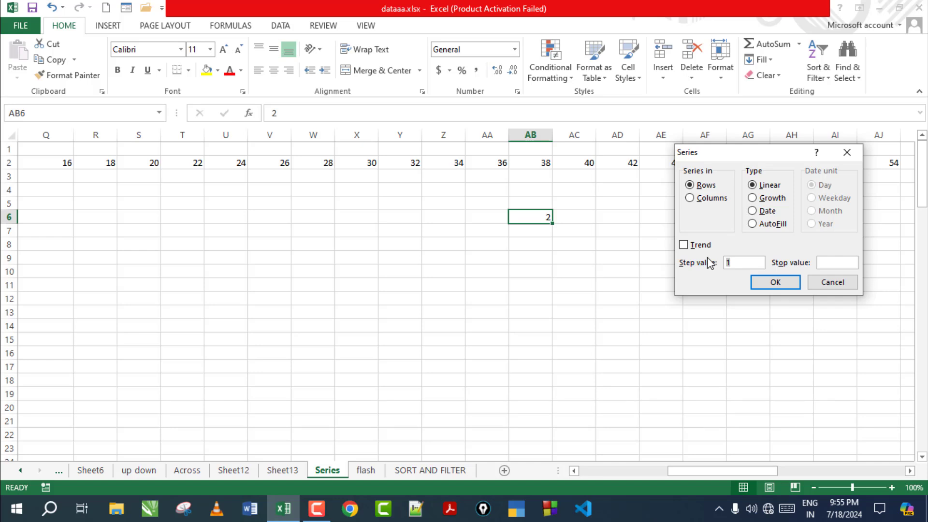
left_click(769, 199)
left_click(825, 263)
left_click(711, 198)
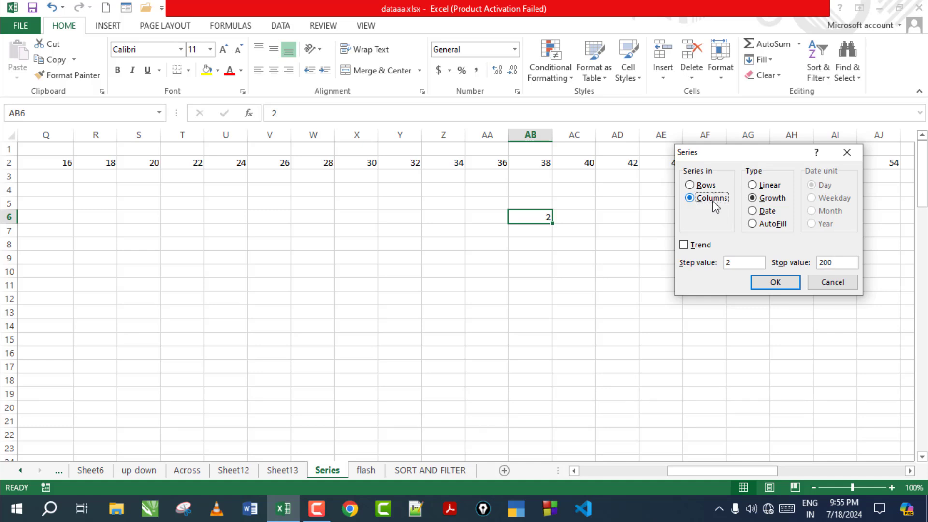
left_click(777, 283)
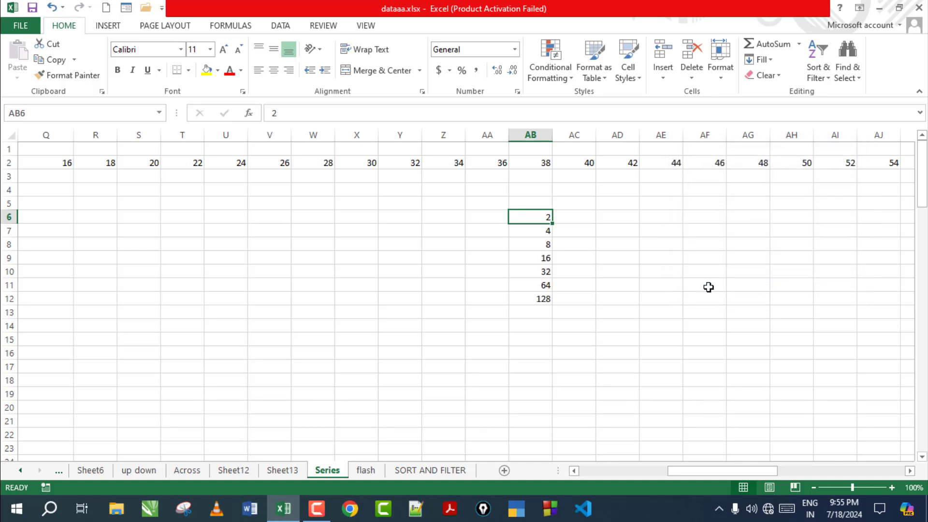
Step: Check the values 4, 8, 16, 32, 64, 128 and select AB6:AB12
left_click(548, 230)
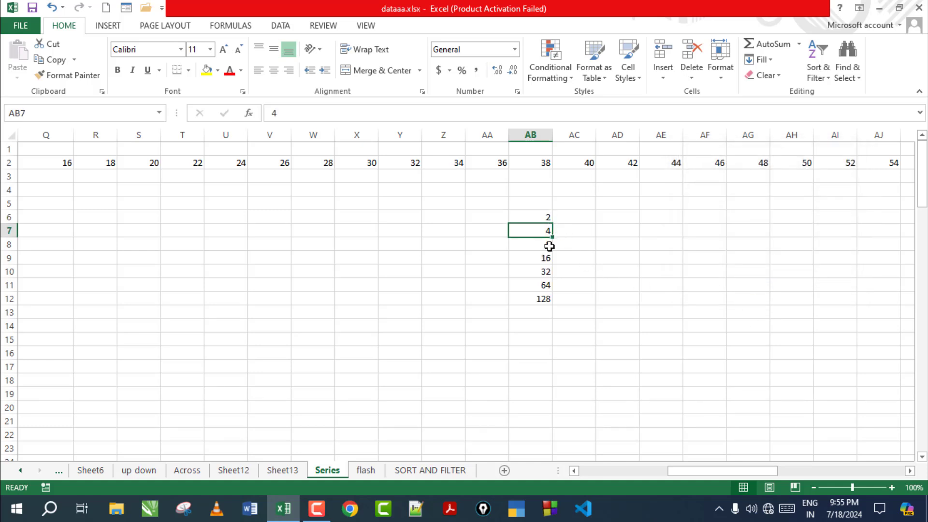
left_click(545, 244)
left_click(536, 259)
left_click(534, 272)
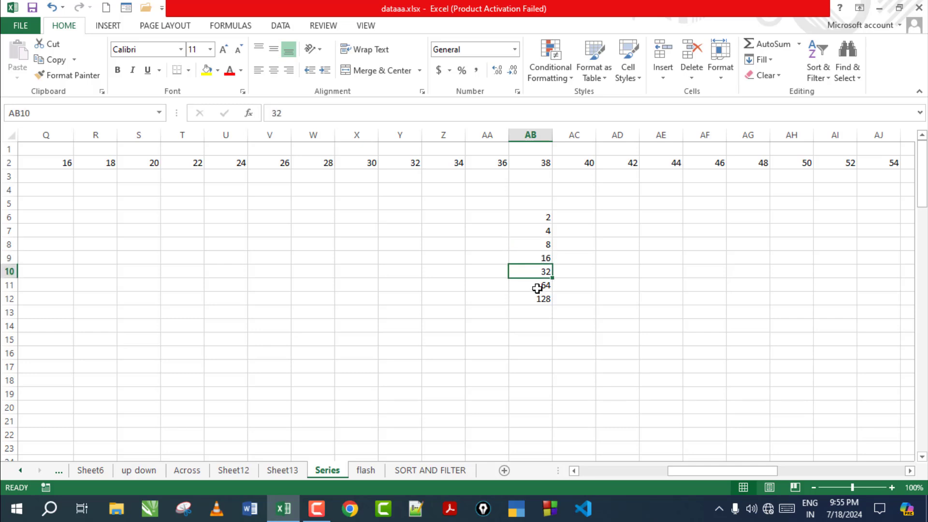
left_click(538, 286)
left_click(542, 299)
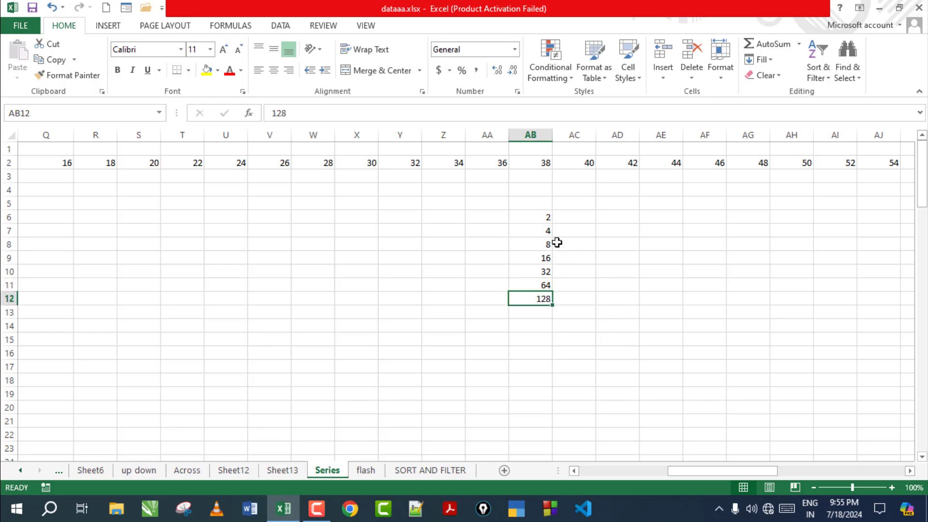
left_click_drag(540, 217, 551, 298)
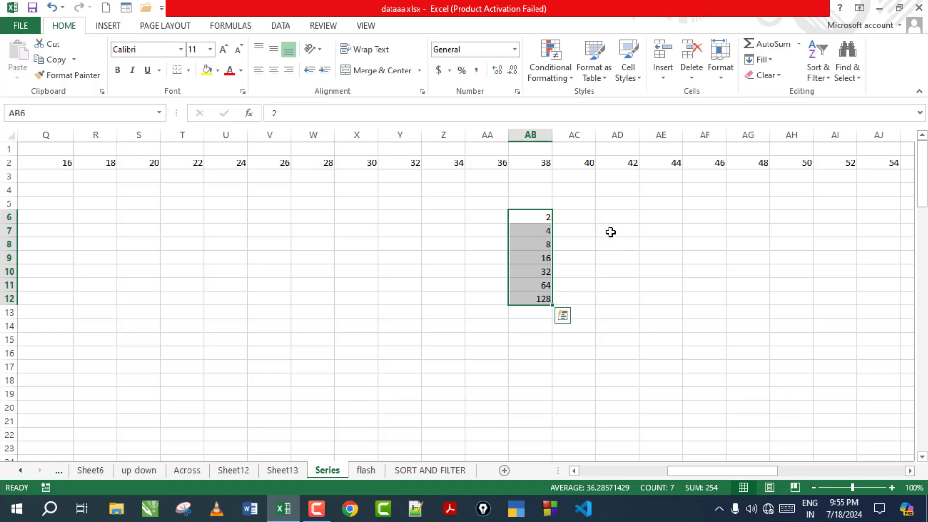
Step: Enter 5 in AD6 and fill a row growth series with step 5 and stop value 2000, giving 5 to 625
left_click(627, 218)
type("5")
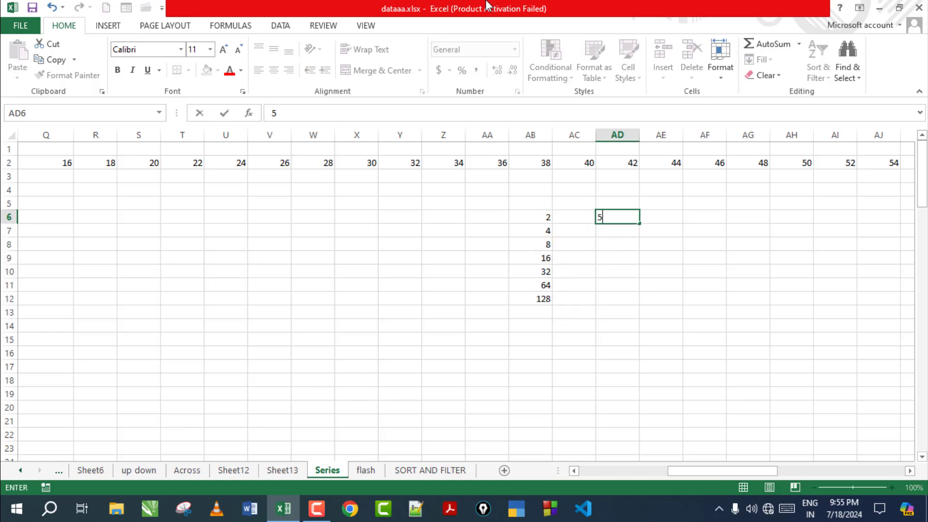
left_click(681, 275)
left_click(628, 217)
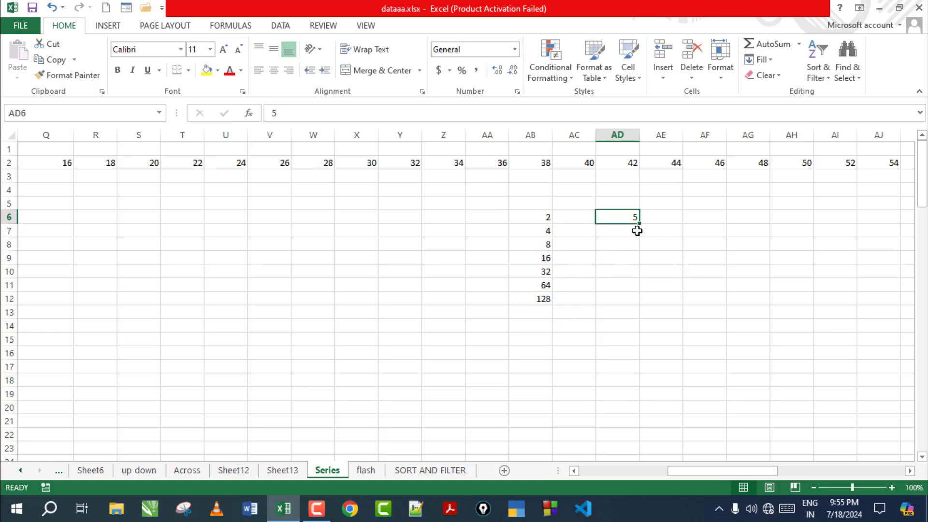
left_click(764, 60)
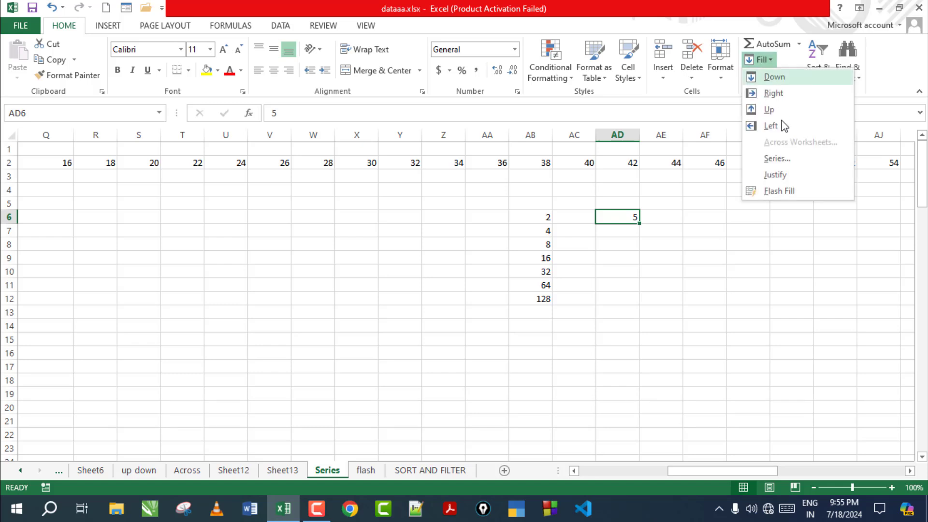
left_click(785, 161)
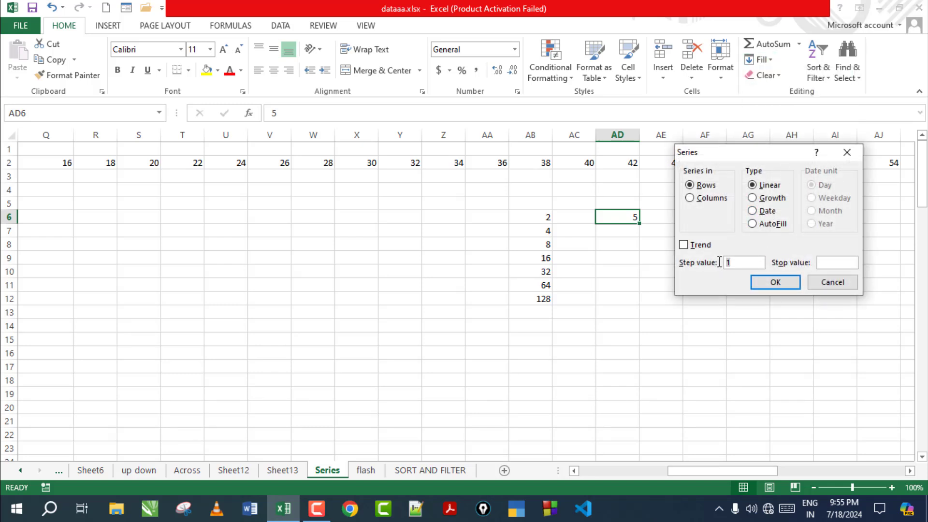
left_click(770, 198)
left_click(826, 261)
type("2000")
left_click(782, 283)
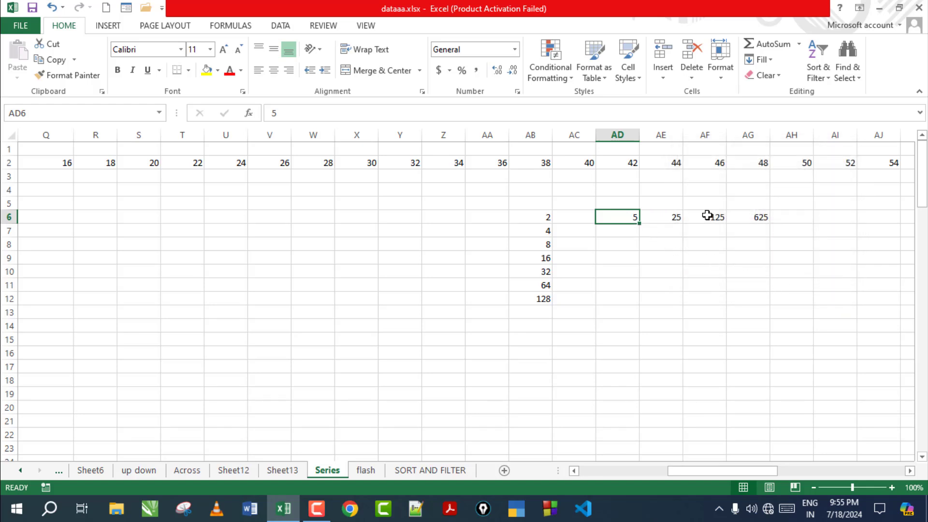
left_click(757, 218)
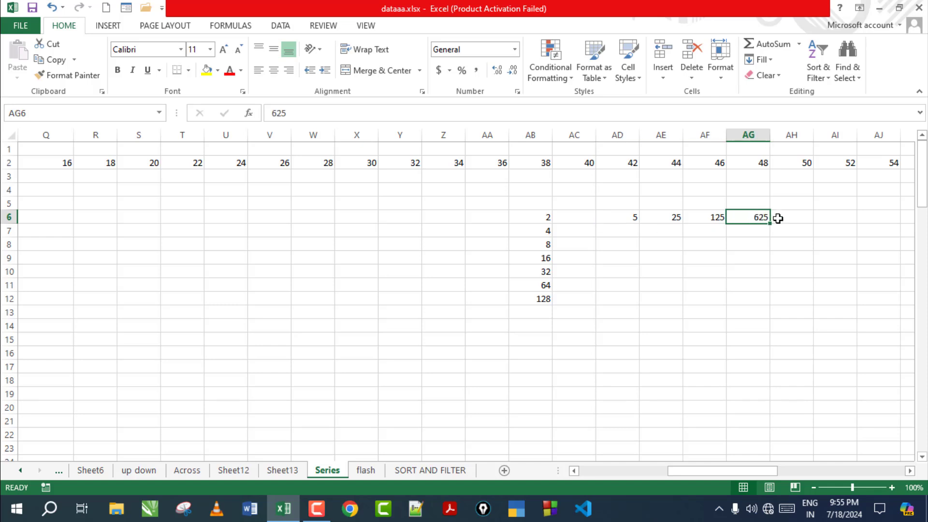
Step: Select AD6:AH6 and preview the AutoFill series type, cancelling without changes
left_click_drag(626, 220, 765, 220)
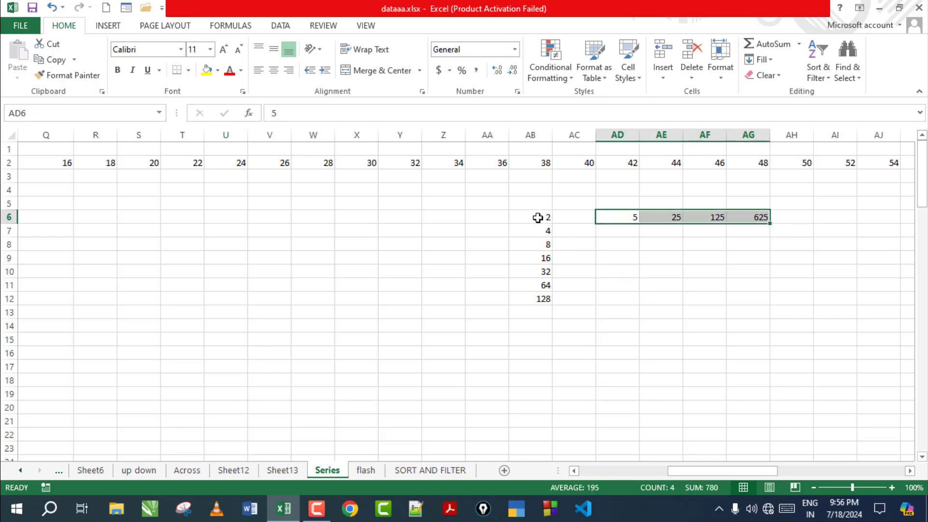
left_click_drag(537, 218, 541, 300)
left_click_drag(619, 215, 778, 217)
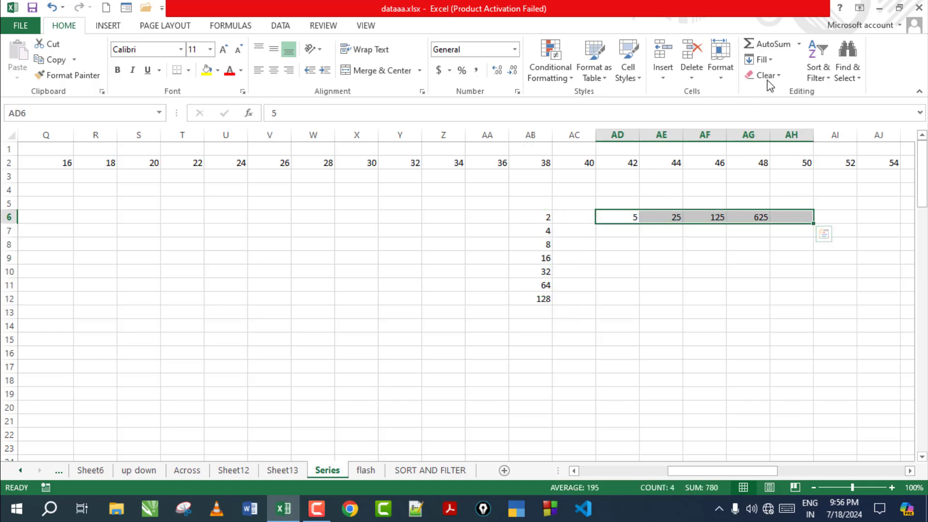
left_click(759, 60)
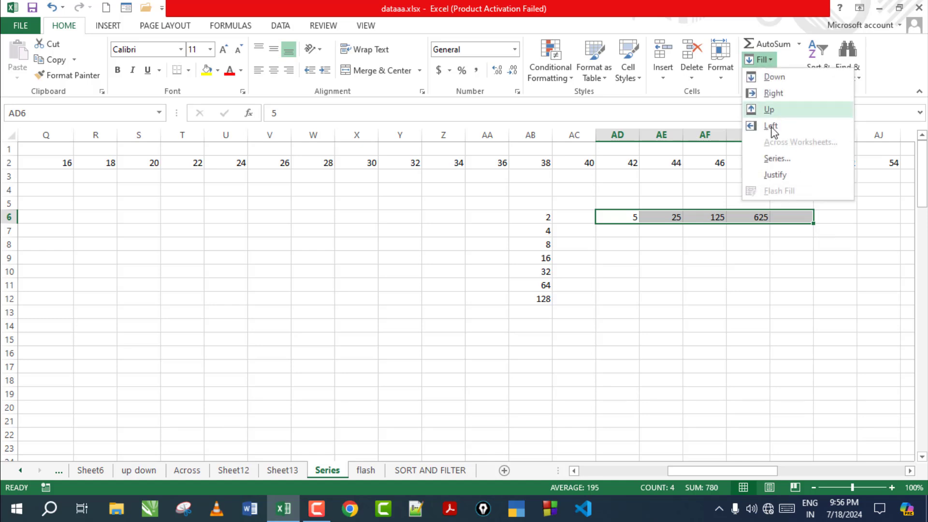
left_click(775, 160)
left_click(770, 225)
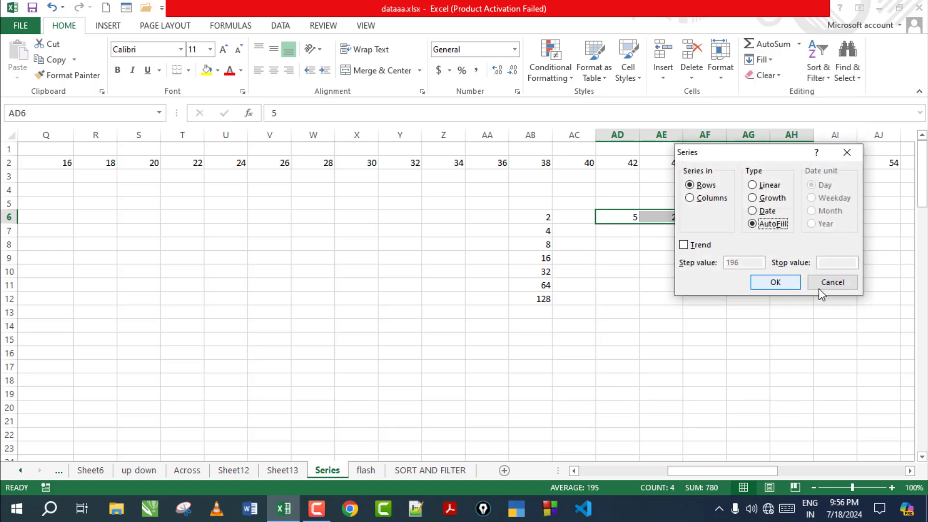
left_click(775, 282)
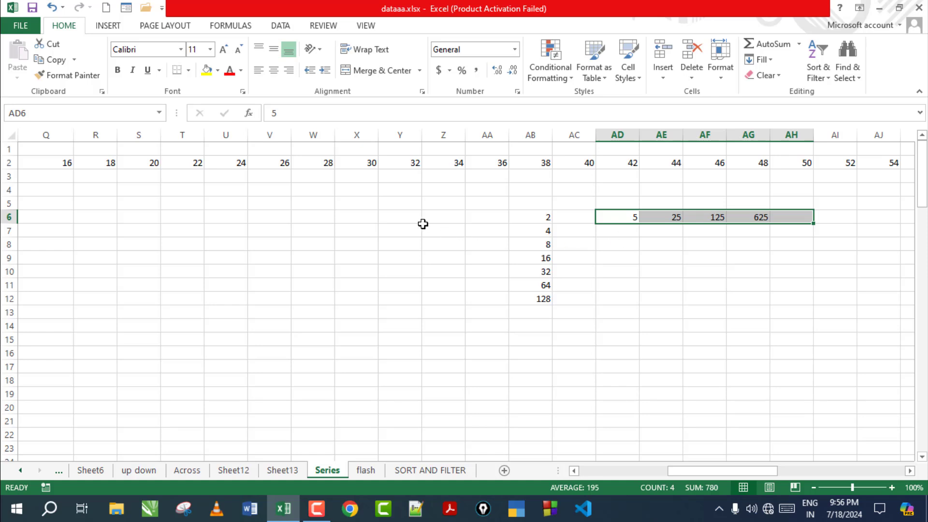
left_click(399, 221)
Step: Enter 1 and 2 in Y6:Y7, then AutoFill Y6:Y23 to count 1 through 18
type("1")
key("Return")
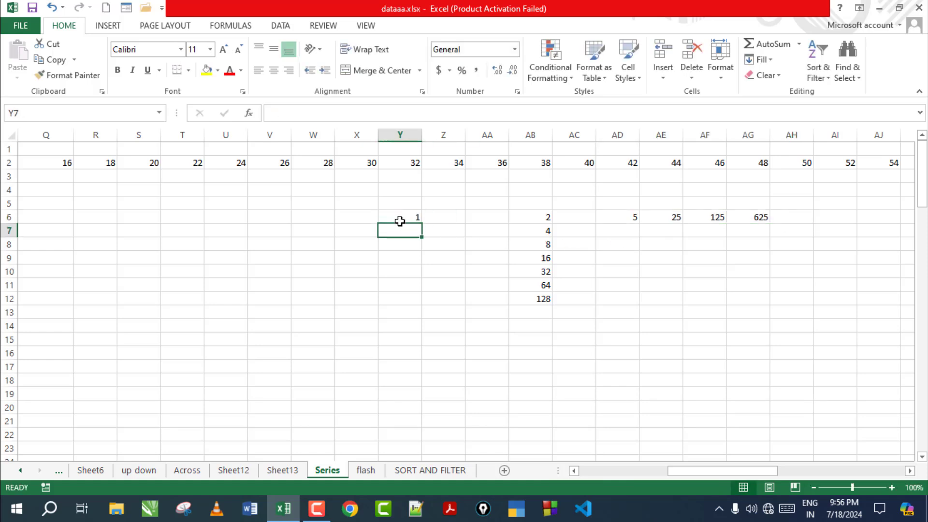
type("2")
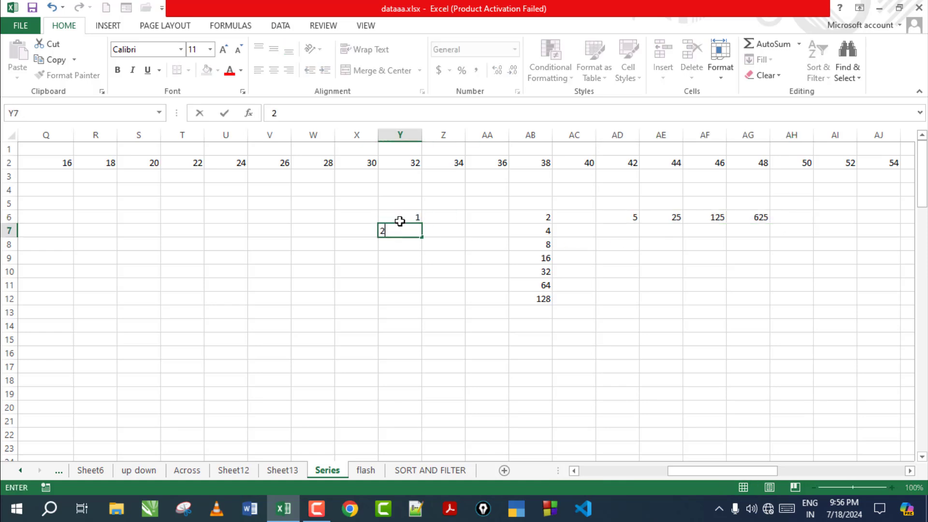
key("Tab")
left_click_drag(410, 218, 414, 447)
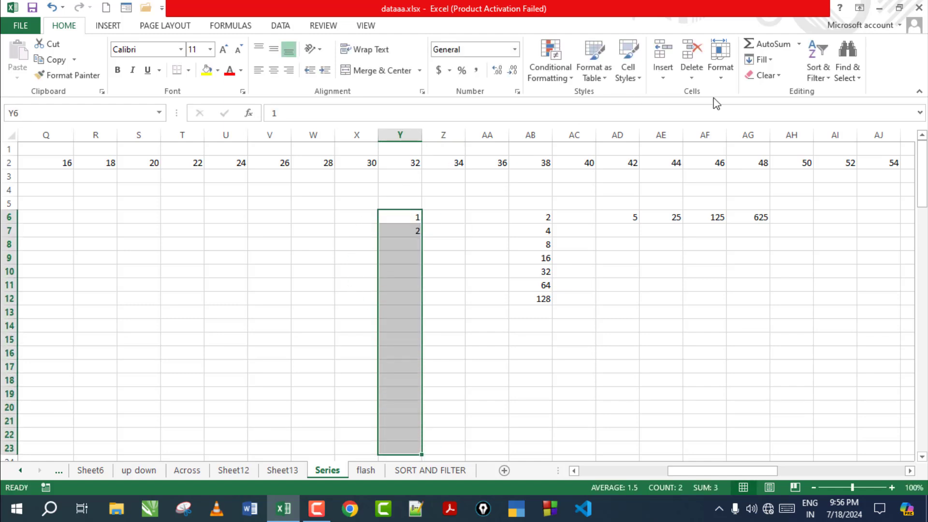
left_click(766, 60)
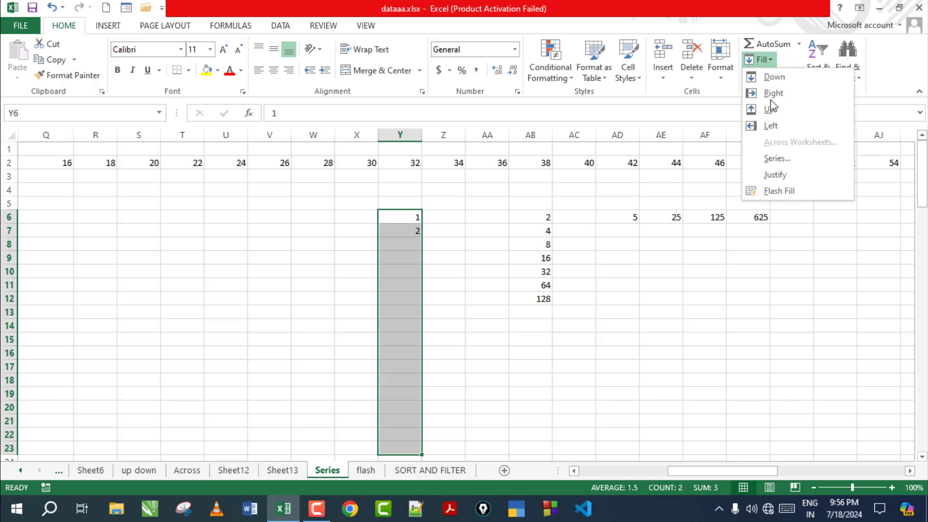
left_click(773, 158)
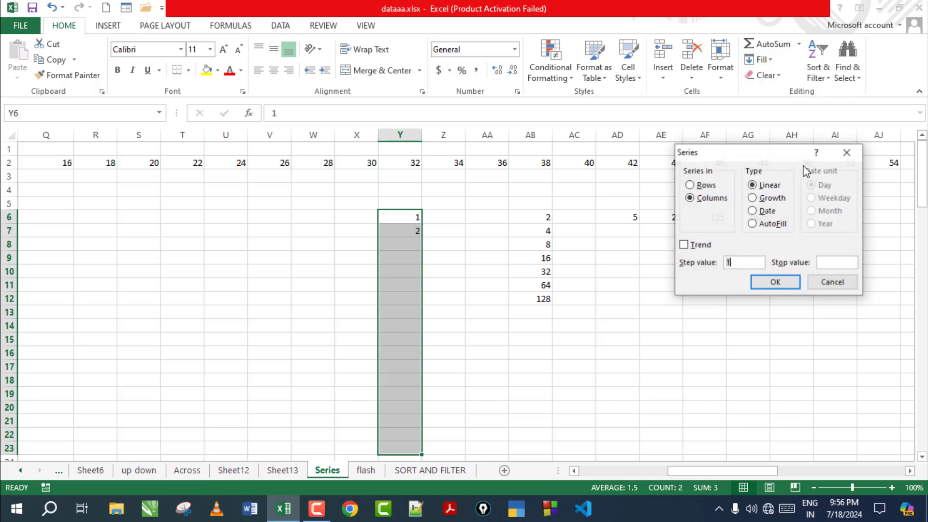
left_click(771, 223)
left_click(784, 284)
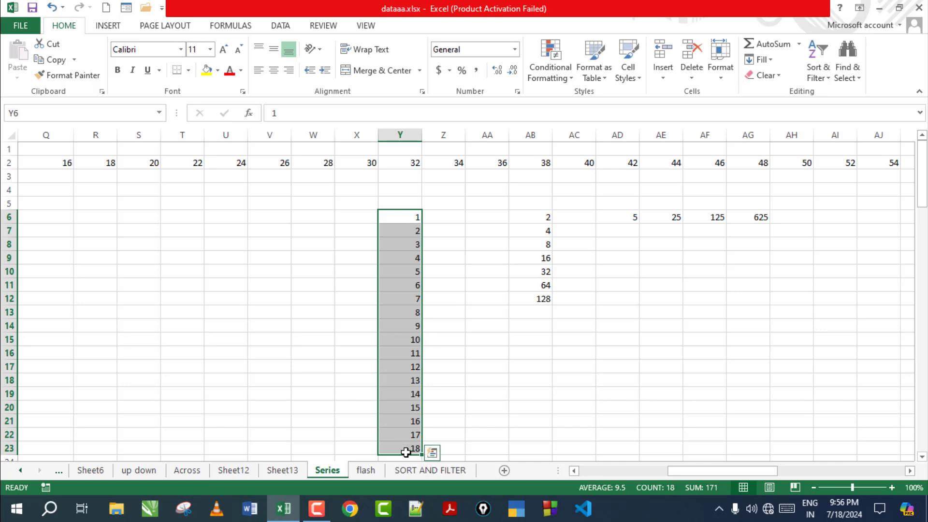
left_click(224, 219)
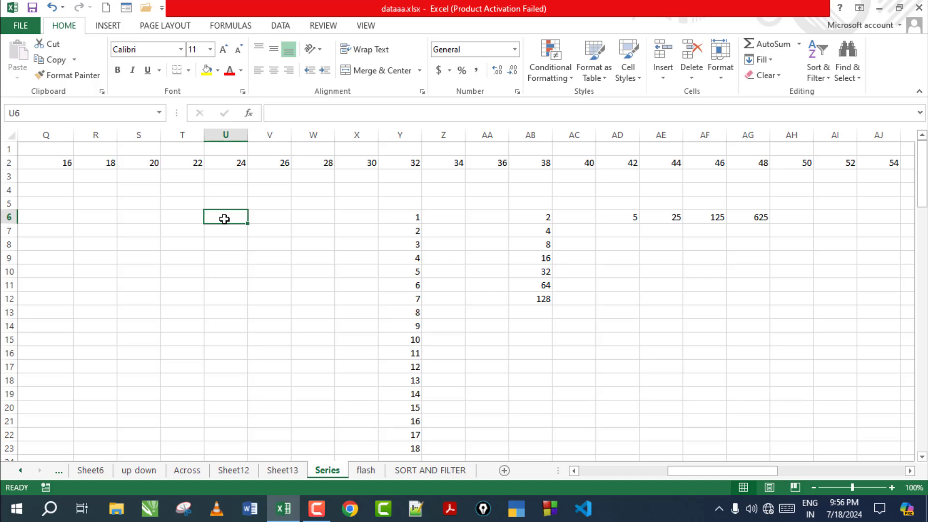
Step: Enter Sunday in U6 and AutoFill U6:U23 with the following weekdays
type("u")
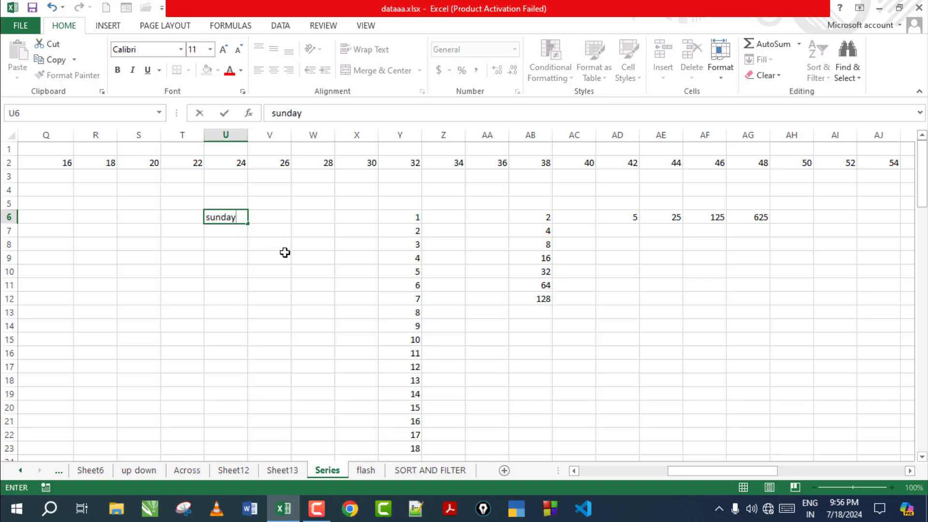
type("nday")
left_click(285, 252)
left_click_drag(227, 218, 241, 449)
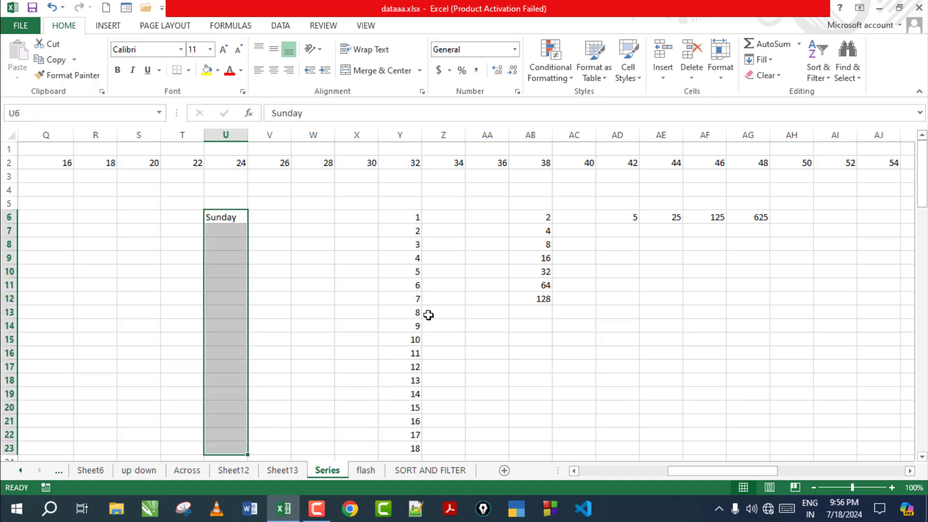
left_click(763, 60)
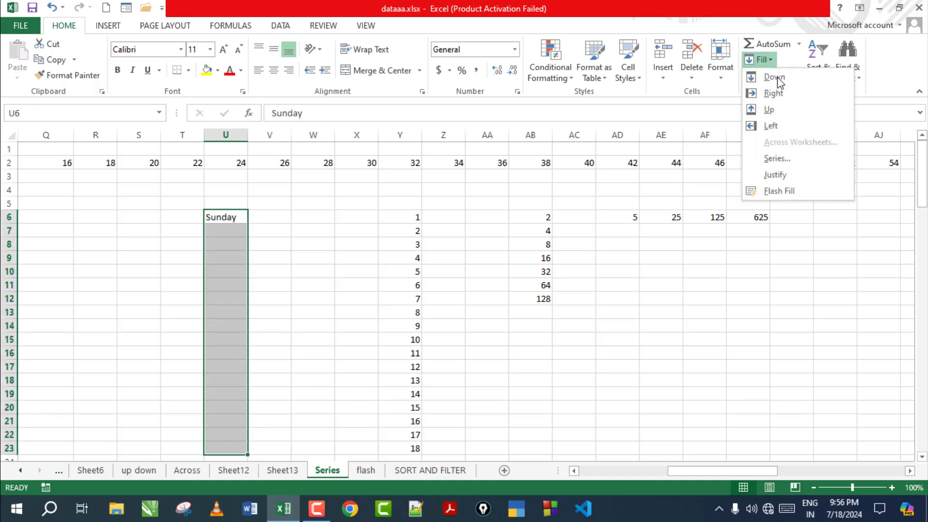
left_click(783, 160)
left_click(771, 224)
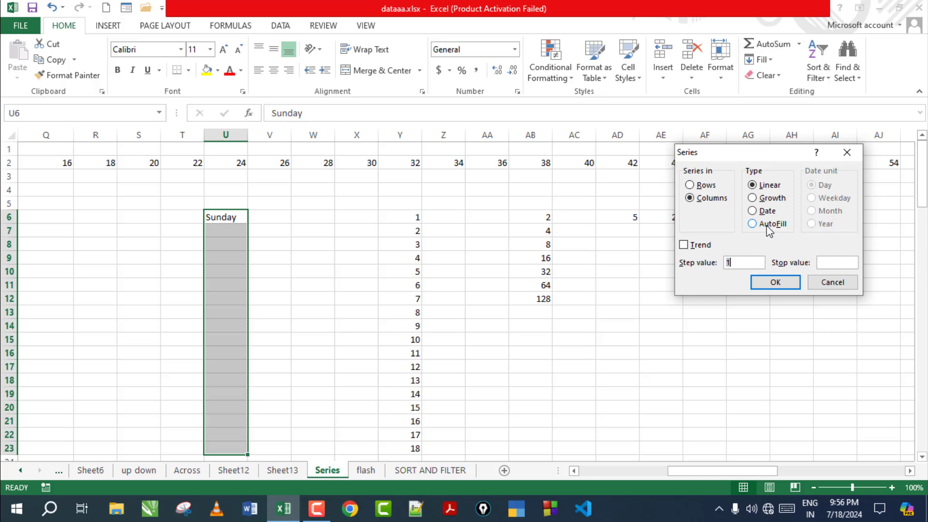
left_click(774, 283)
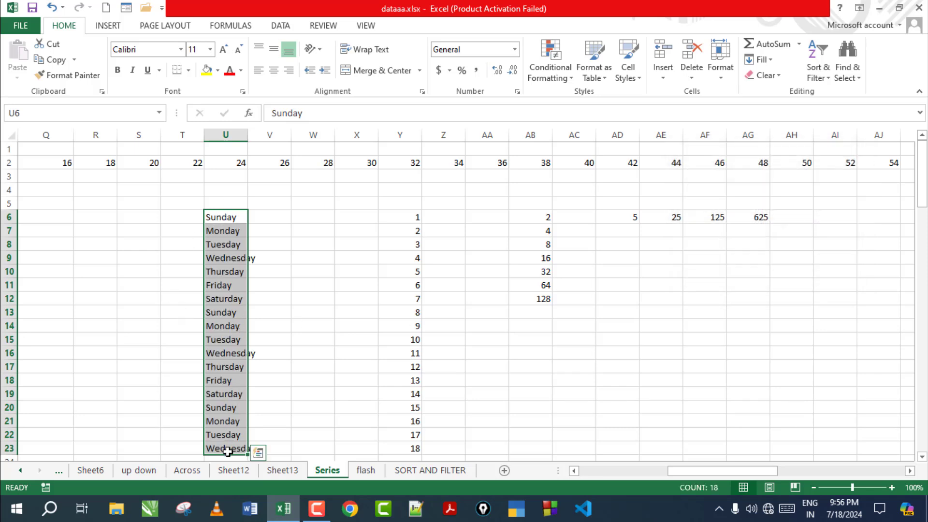
Step: Try the AutoFill and Date series types, then cancel without filling
left_click(761, 60)
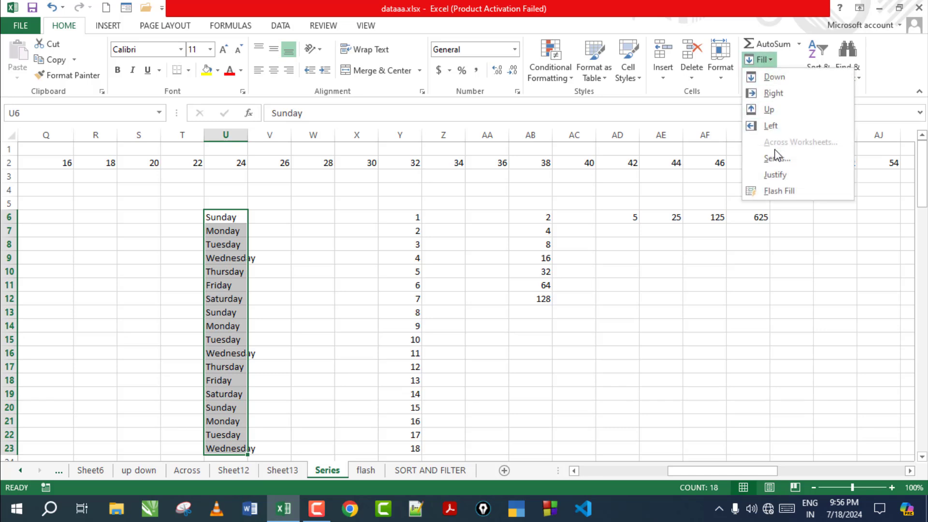
left_click(776, 160)
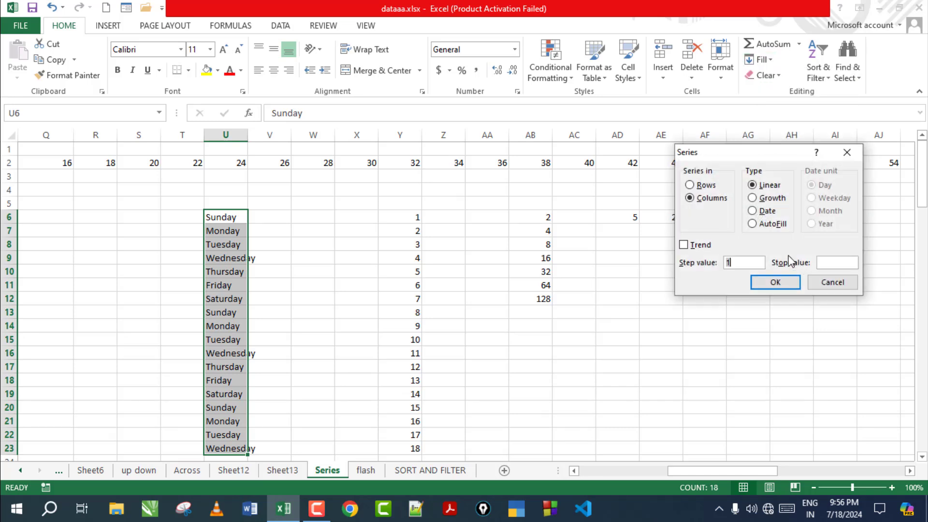
left_click(768, 226)
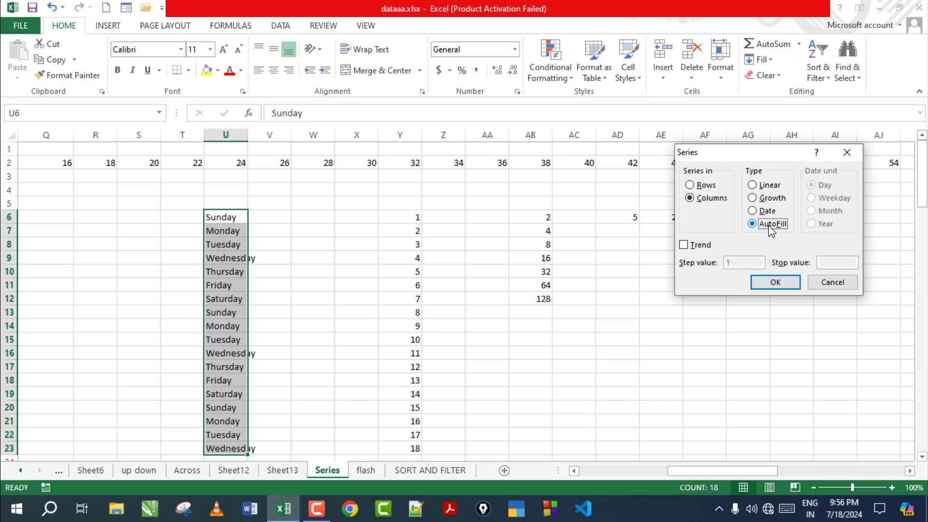
left_click(764, 211)
left_click(833, 283)
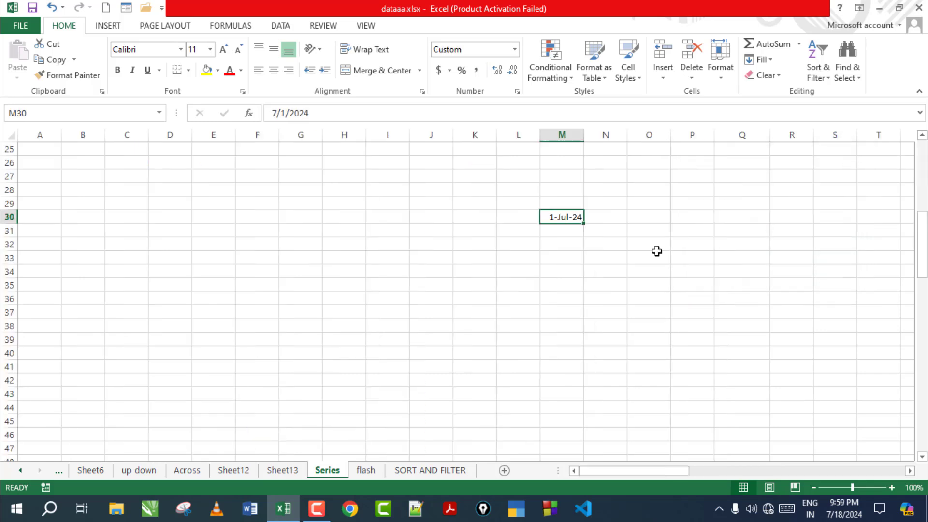
Step: Fill column M with daily dates from 1-Jul-24 in M30 to stop value 07-31-2024
left_click(761, 60)
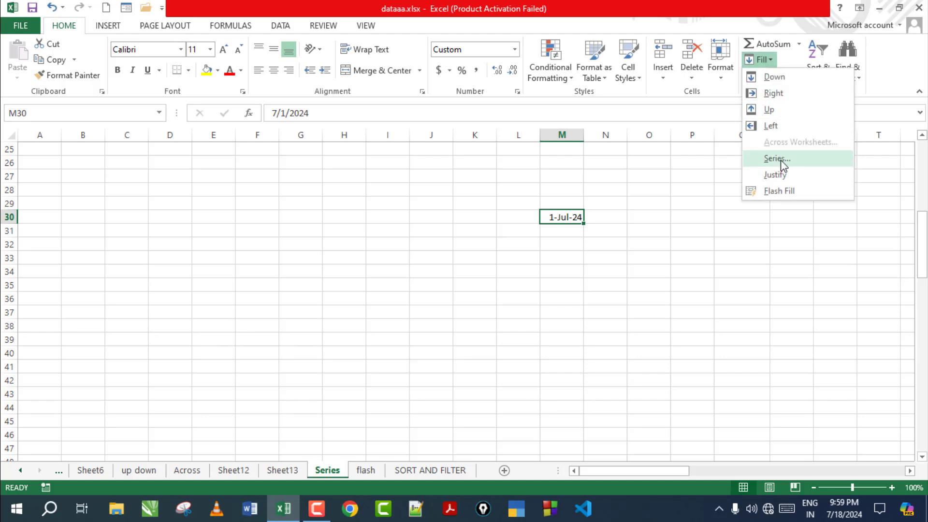
left_click(776, 158)
left_click(768, 212)
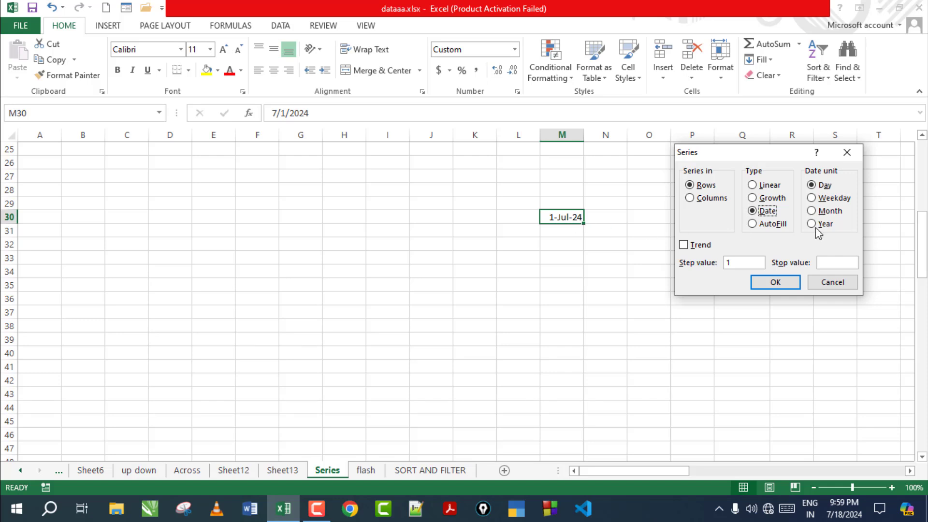
left_click(714, 198)
left_click(839, 263)
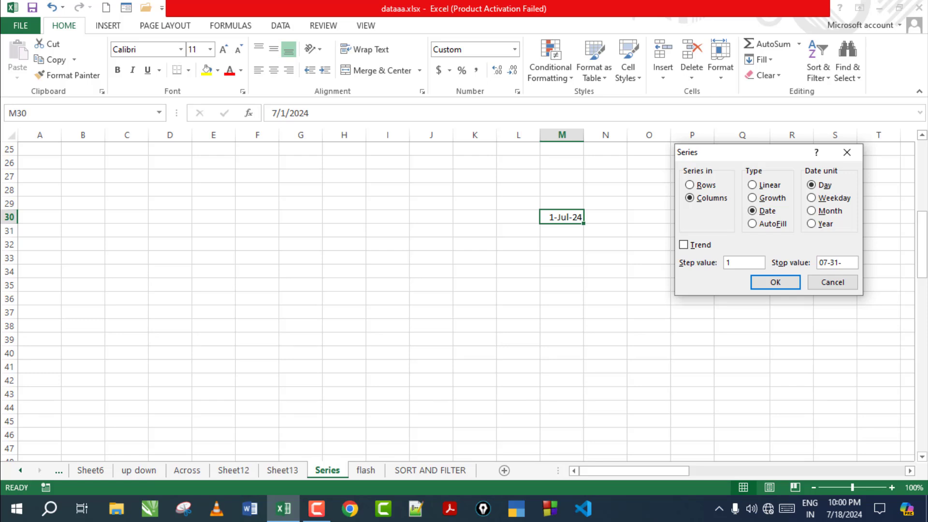
type("24")
left_click(775, 282)
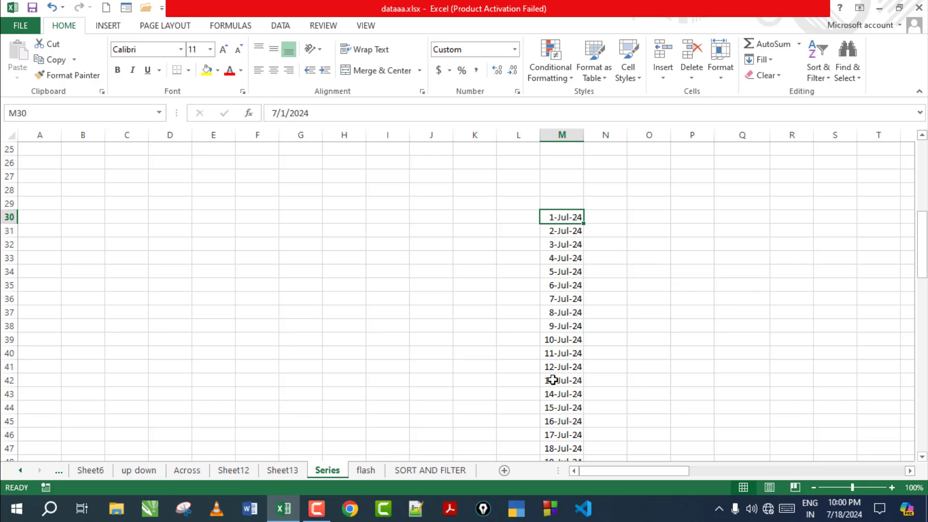
scroll(605, 381, "down", 5)
scroll(606, 380, "down", 5)
scroll(605, 380, "up", 11)
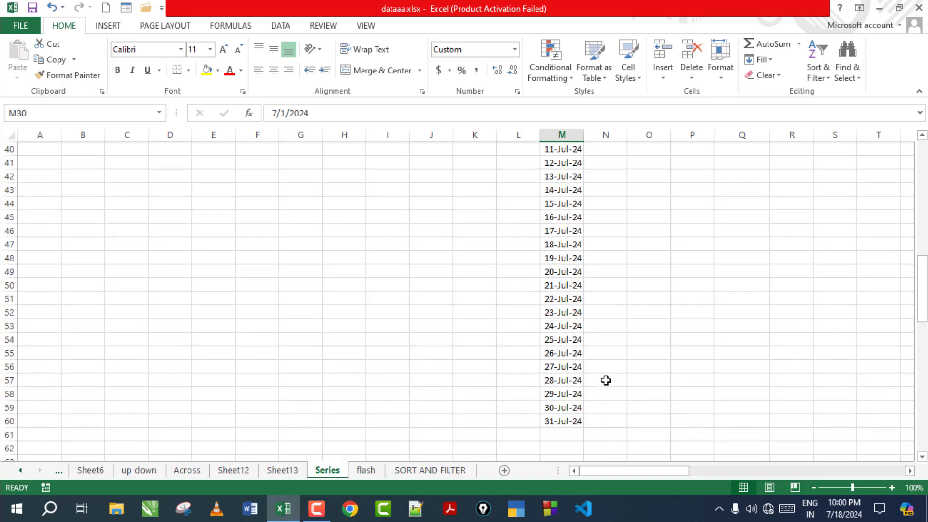
Step: Undo the daily dates and fill row 30 with a monthly date series
key("ctrl+z")
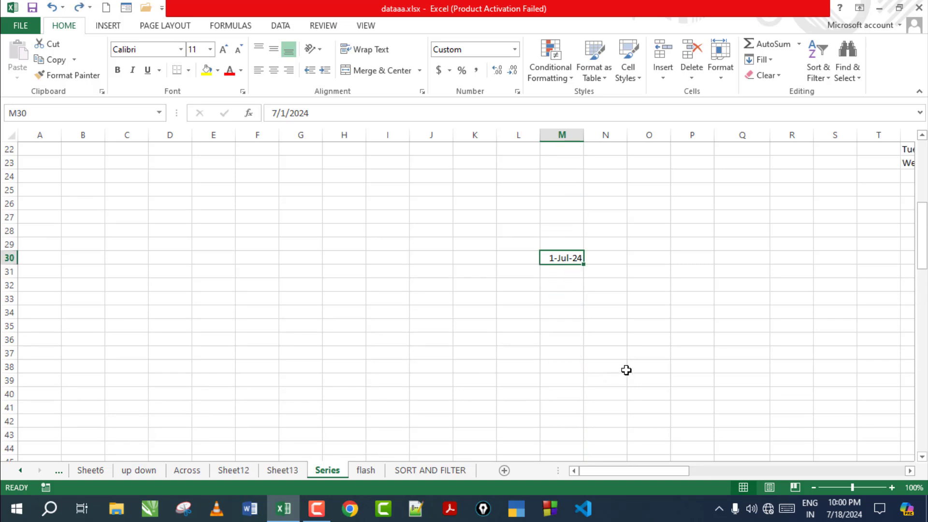
left_click(764, 59)
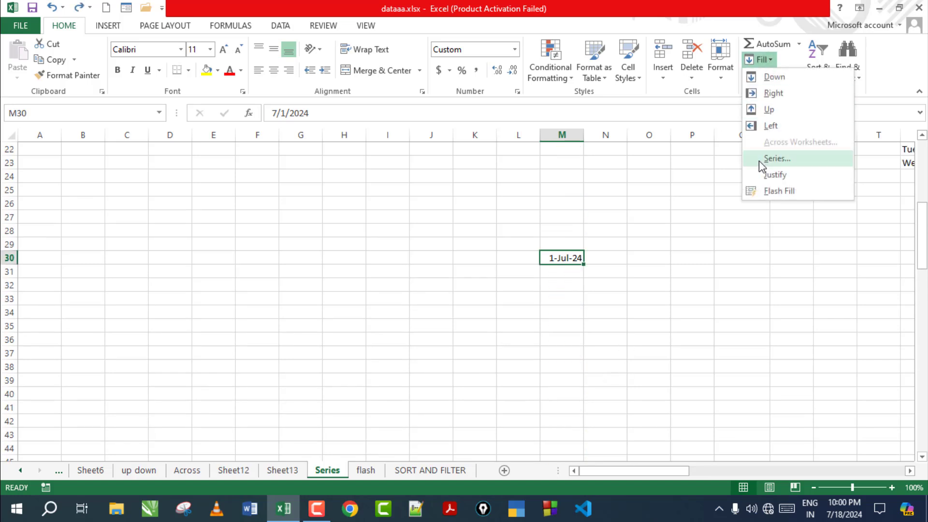
left_click(760, 158)
left_click(835, 202)
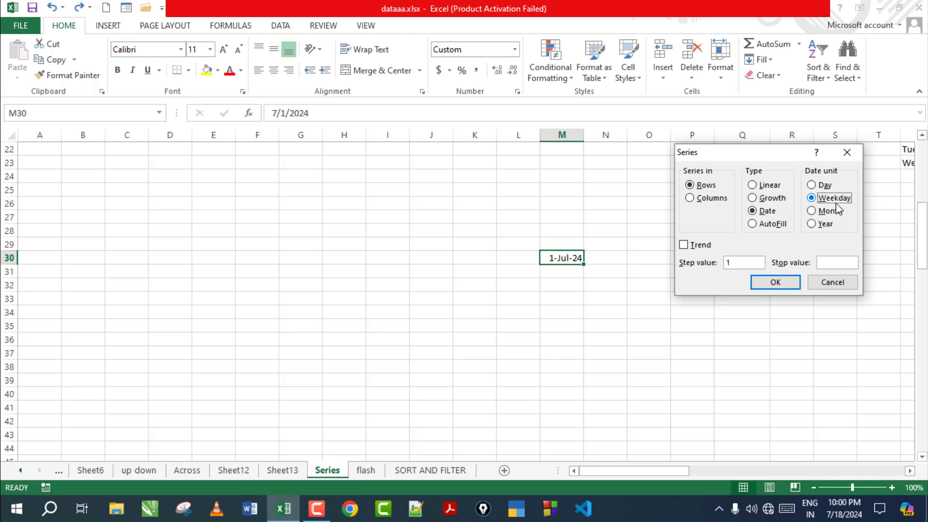
left_click(822, 262)
left_click(827, 214)
left_click(828, 199)
left_click(827, 211)
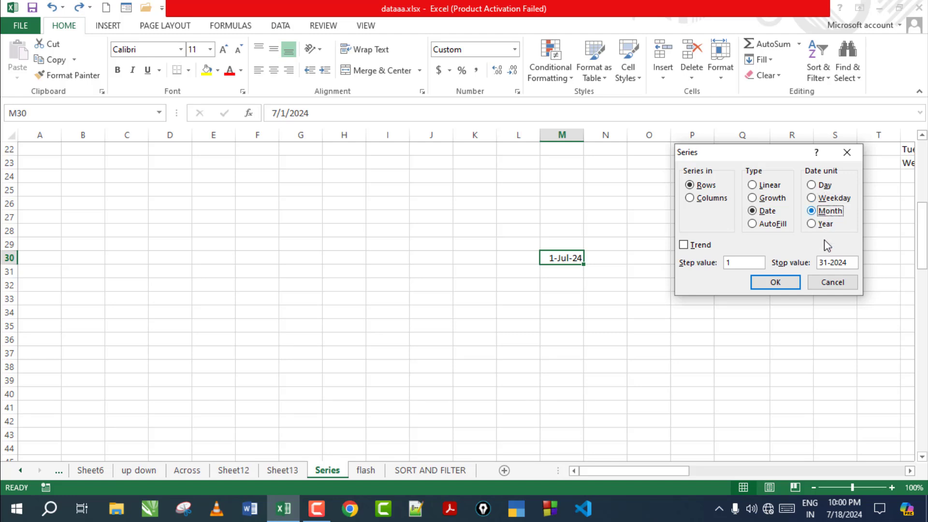
left_click(775, 283)
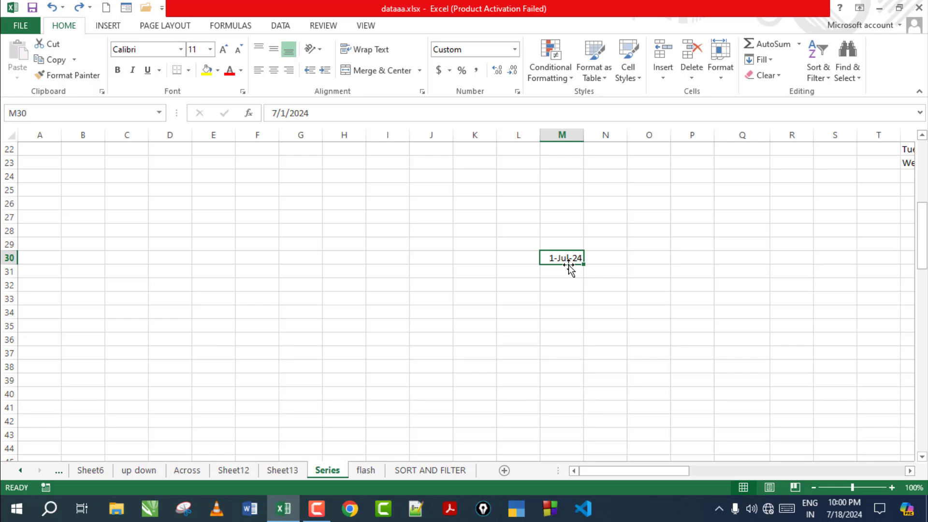
Step: Refill row 30 monthly up to July 2025 and confirm the last date is 1-Jul-25
left_click(760, 60)
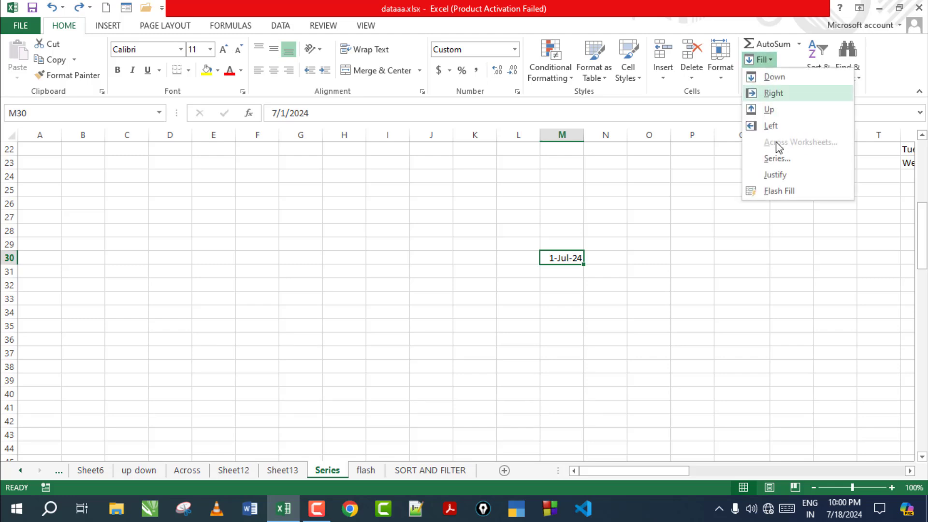
left_click(778, 159)
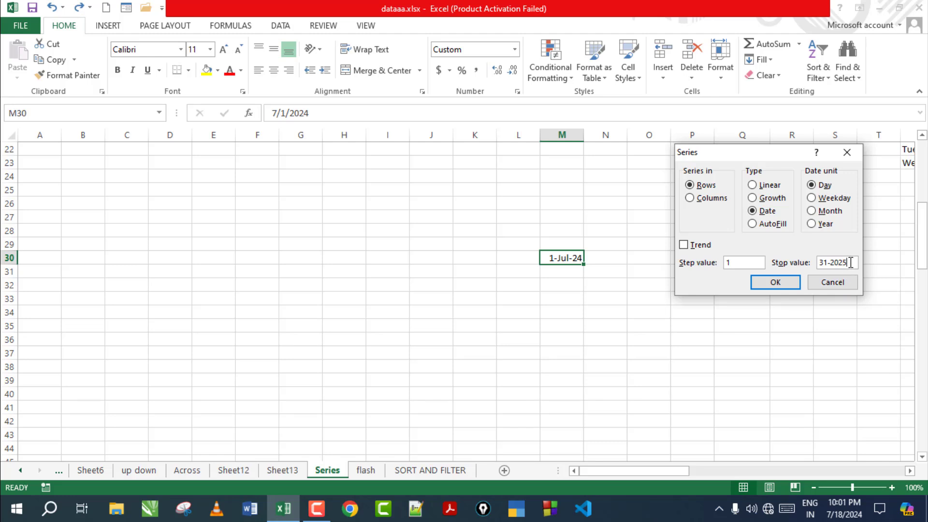
left_click(822, 212)
left_click(776, 282)
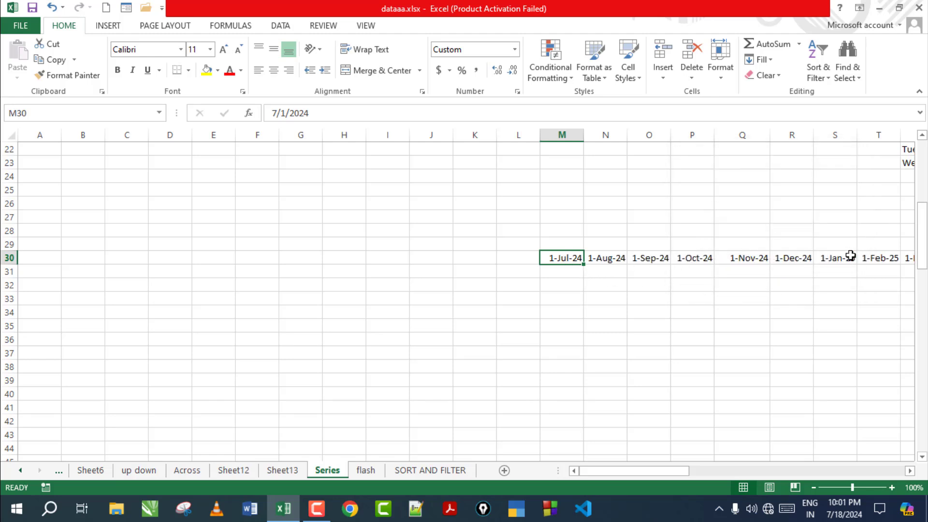
key("Right")
key("Right")
key("Right")
key("Right")
key("Right")
key("Right")
key("Right")
key("Right")
key("Right")
key("Right")
key("Right")
key("Right")
key("Right")
key("Right")
key("Right")
key("Right")
key("Right")
key("Right")
key("Right")
key("Right")
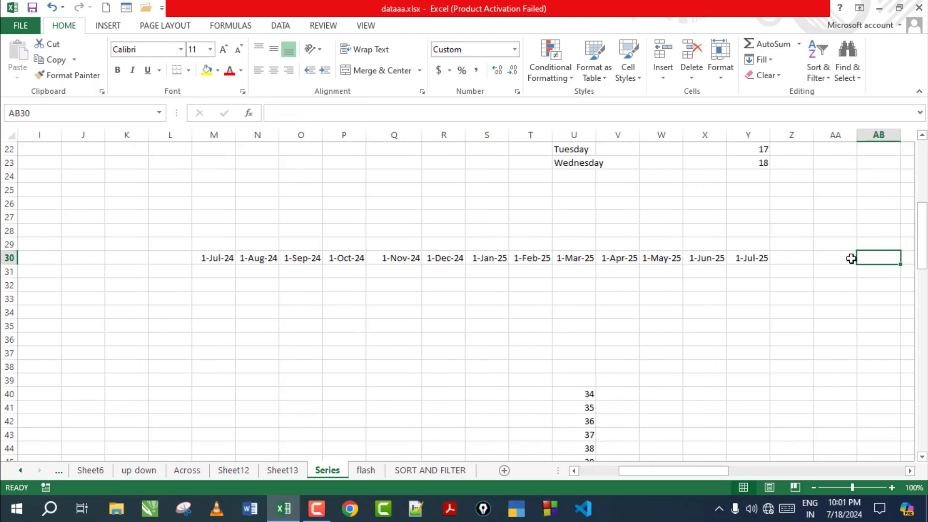
left_click(167, 259)
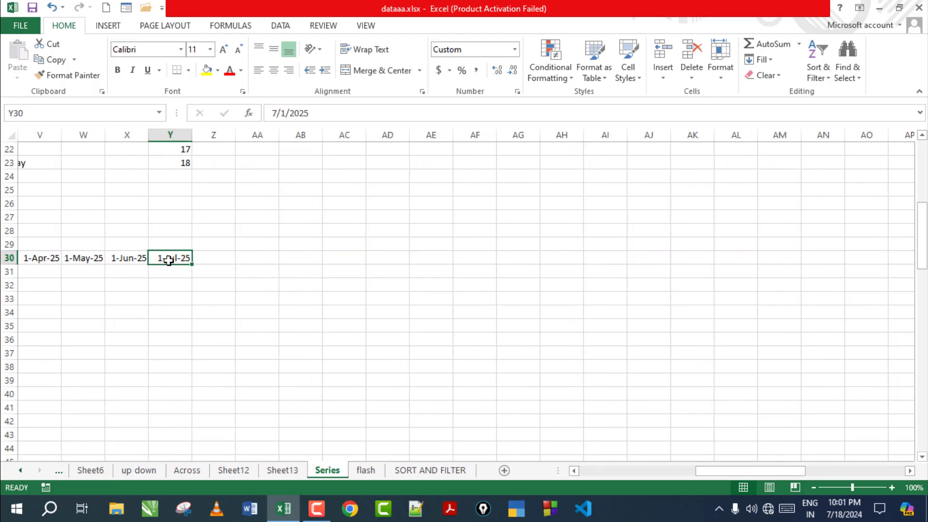
left_click_drag(691, 471, 575, 472)
left_click(557, 262)
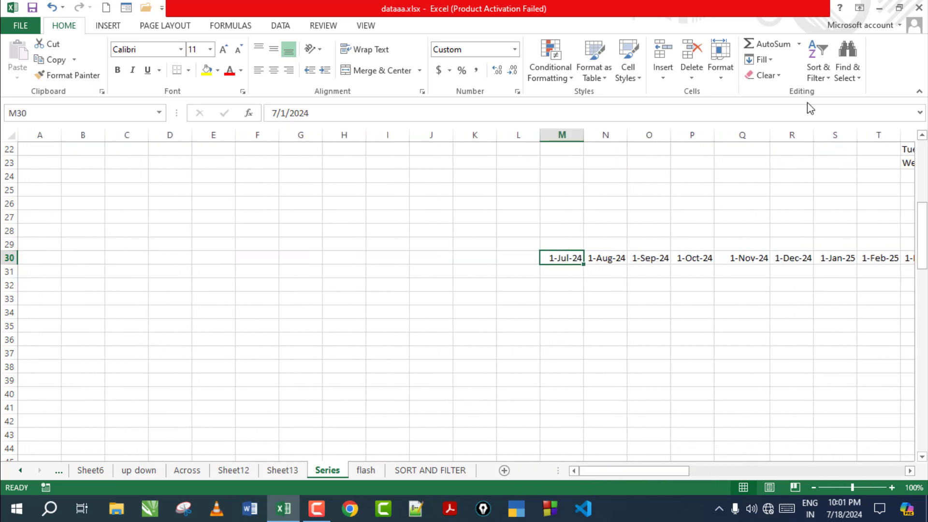
Step: Reopen the Series settings from M30 and close them and the Fill list unchanged
left_click(759, 60)
left_click(777, 160)
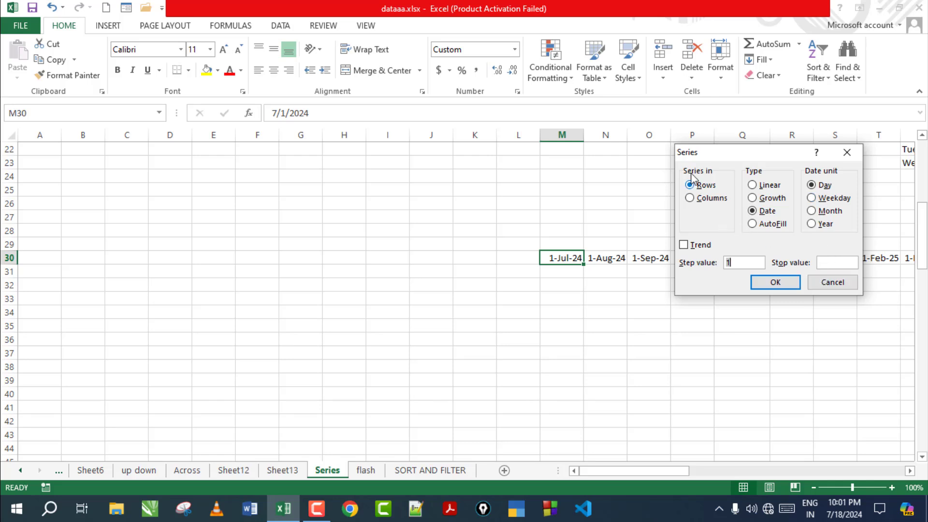
left_click(829, 282)
left_click(770, 61)
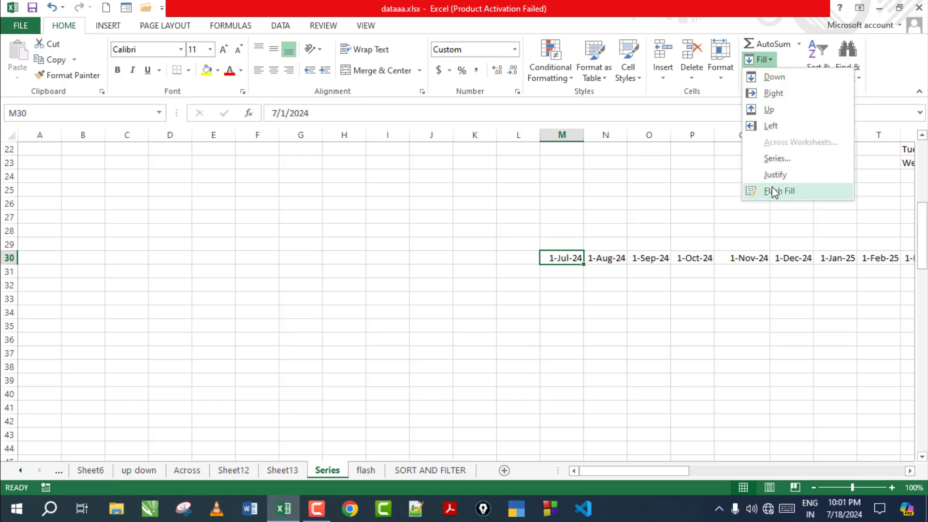
left_click(348, 295)
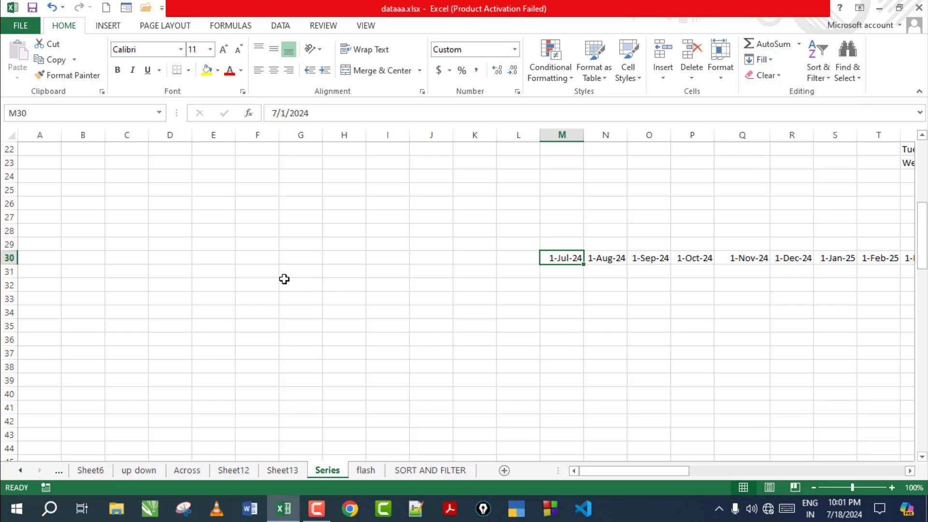
Step: Type a three-word full name in G32 and Justify it into G32:G34, one word per cell
left_click(301, 279)
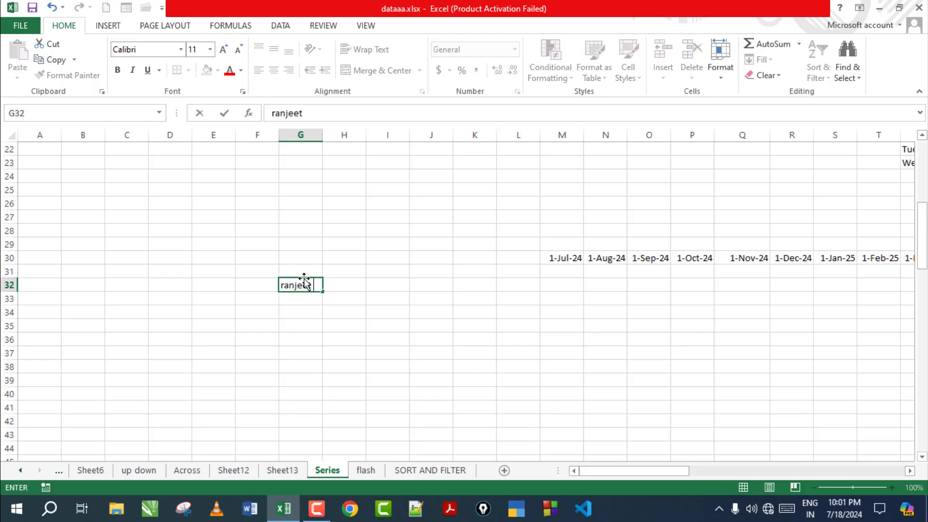
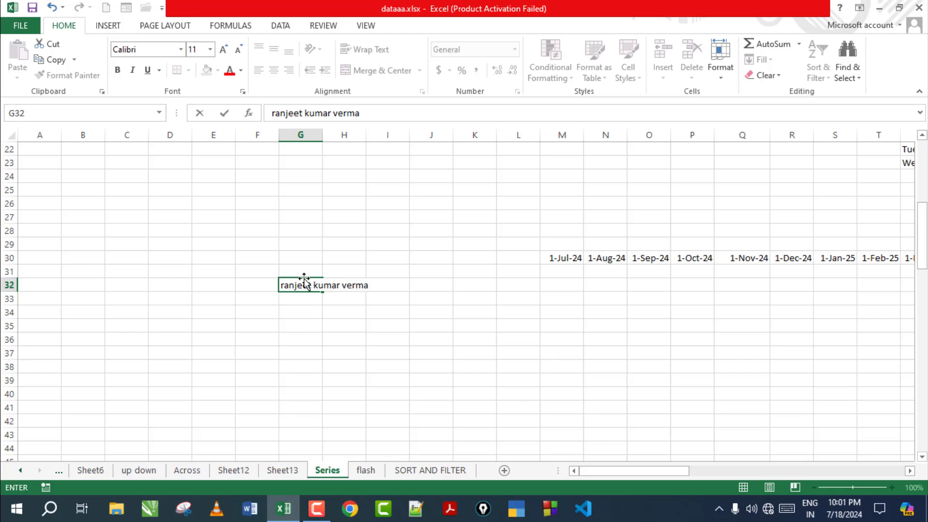
left_click(375, 325)
left_click(302, 289)
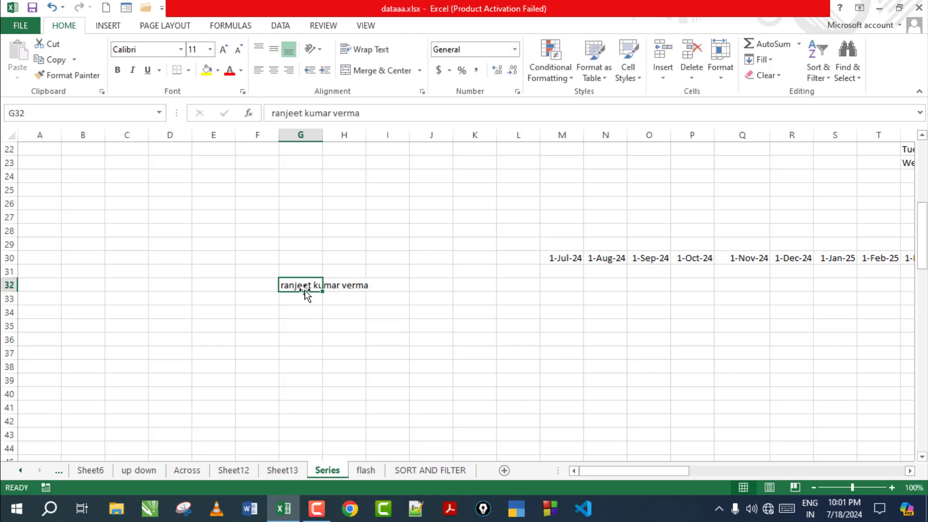
left_click(767, 63)
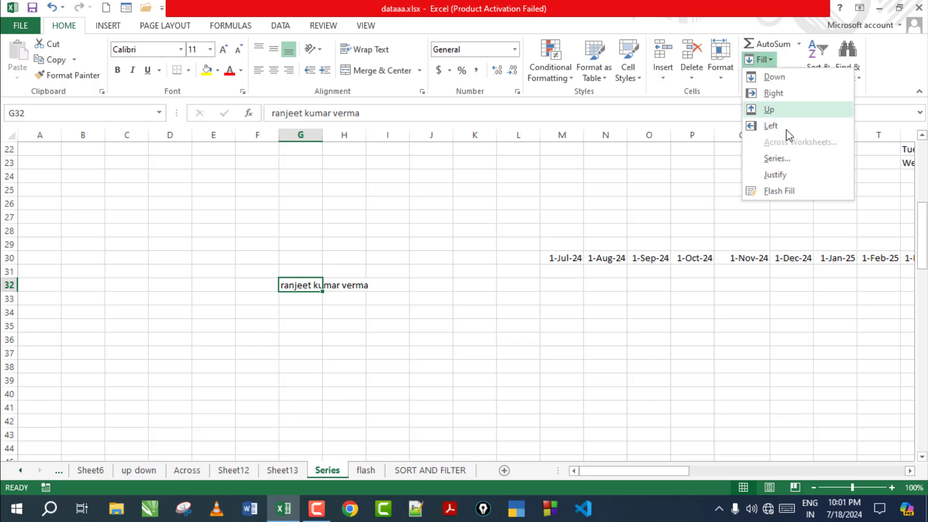
left_click(776, 175)
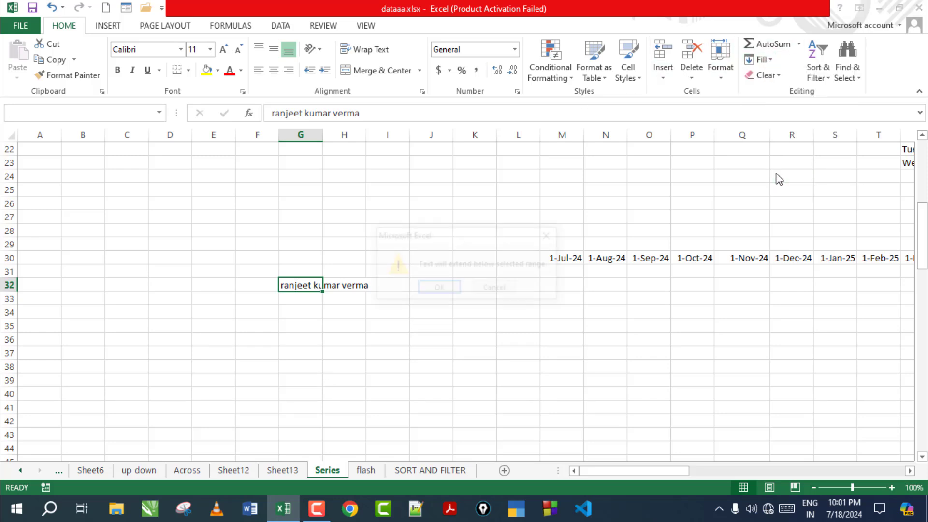
left_click(438, 288)
left_click(295, 287)
key("Down")
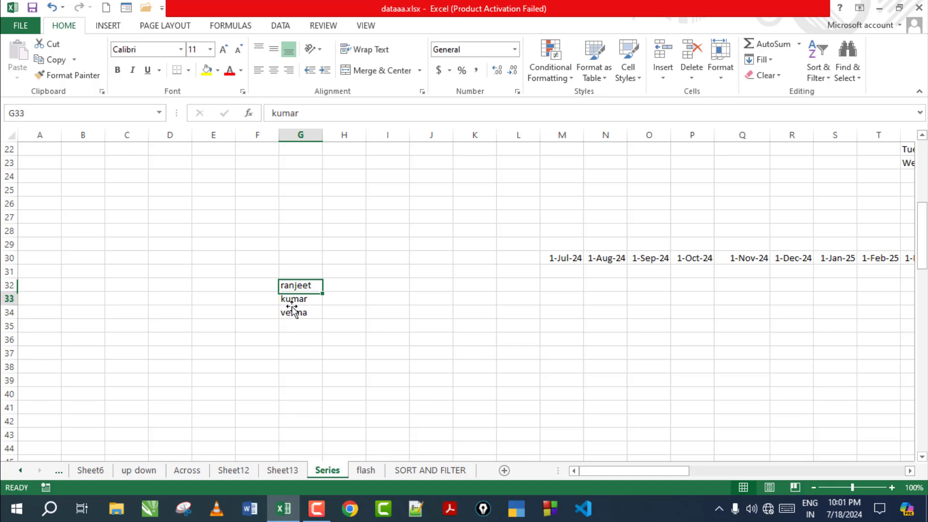
left_click(302, 320)
left_click(304, 300)
left_click(307, 313)
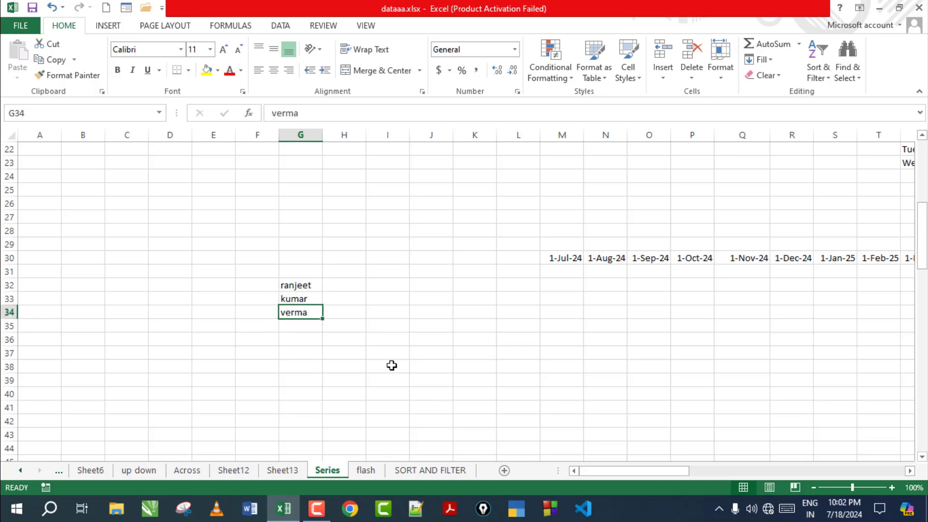
Step: Select the split names in G32:G34 and view the Fill options list
left_click_drag(308, 285, 315, 311)
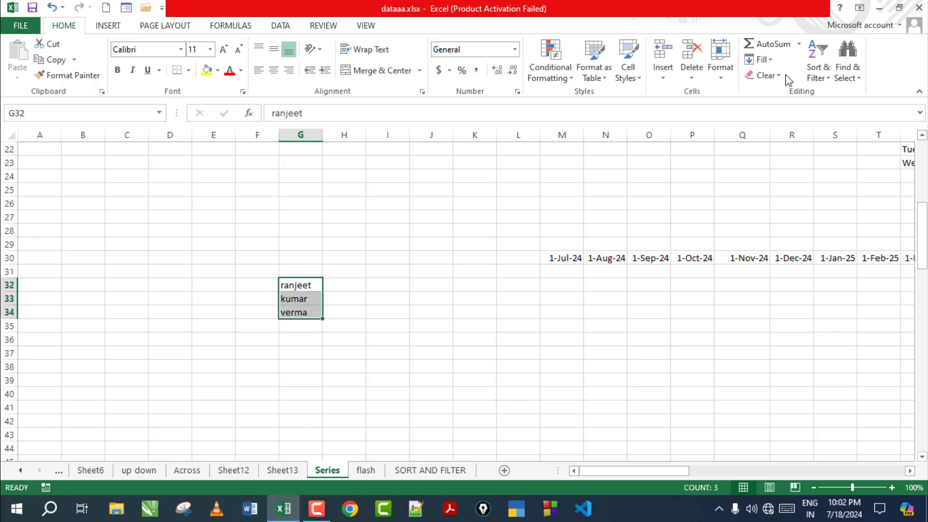
left_click(762, 59)
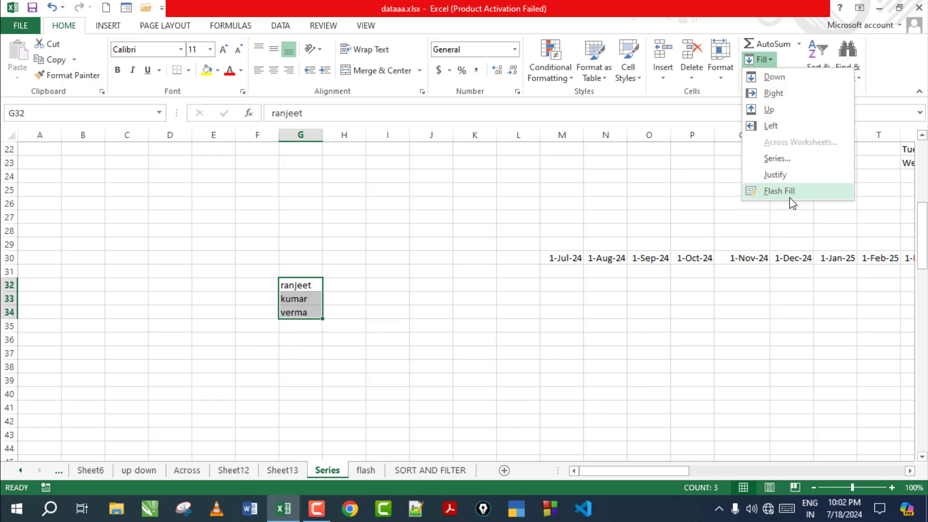
left_click(371, 474)
Step: On the flash sheet, delete the existing K22997C values from C3:C13
left_click(371, 474)
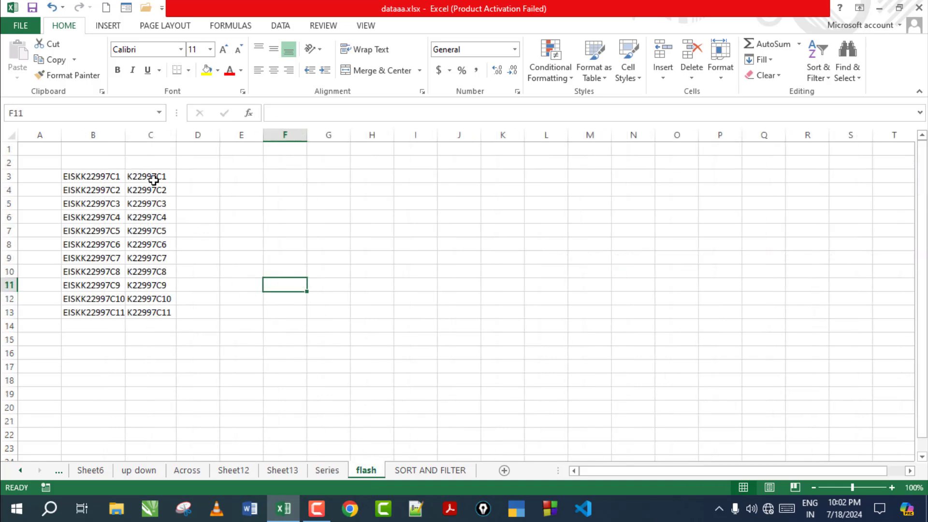
left_click(149, 382)
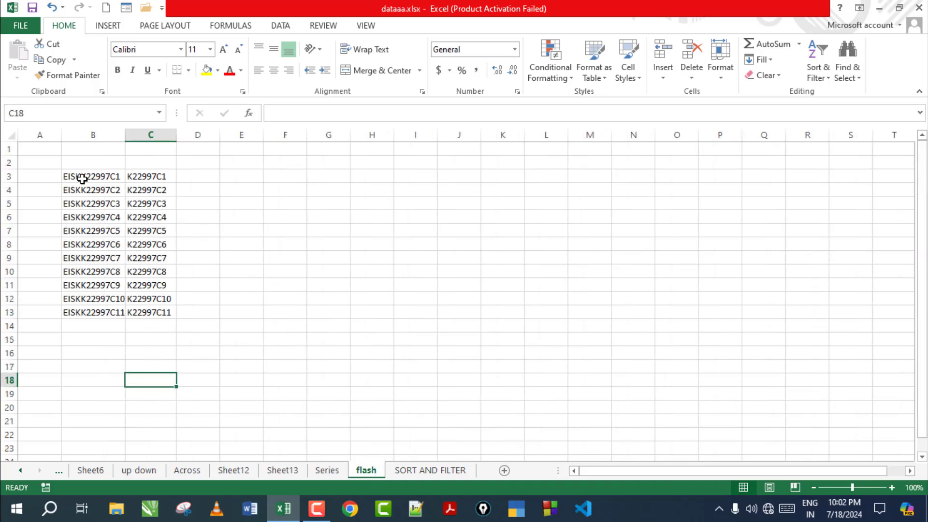
left_click_drag(78, 178, 161, 311)
left_click(246, 256)
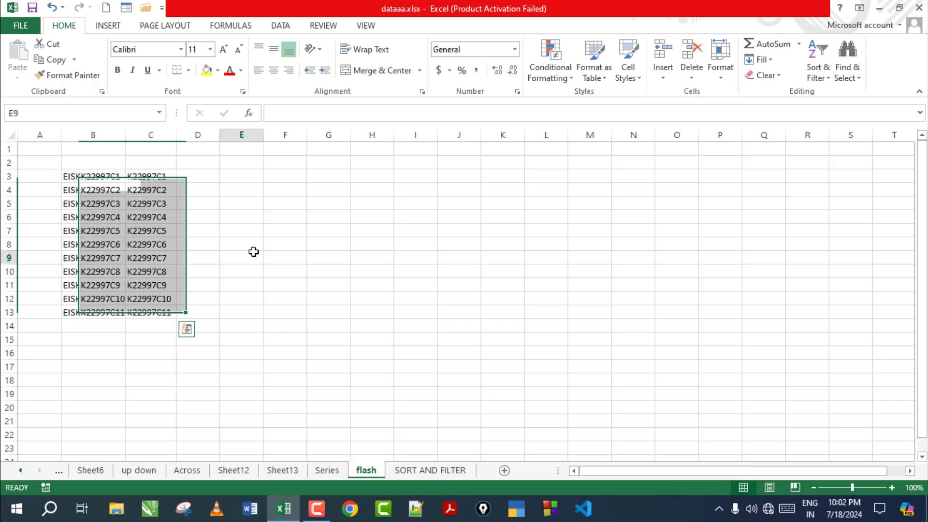
left_click_drag(164, 171, 189, 340)
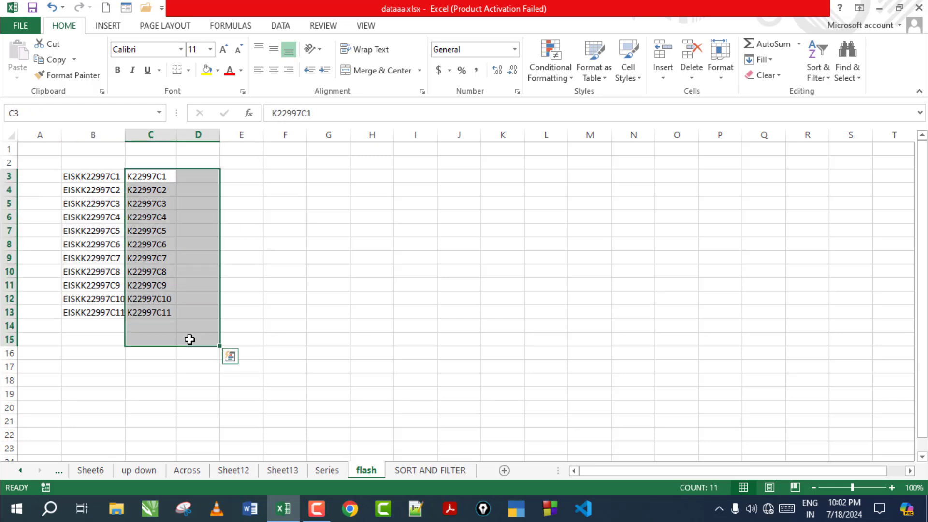
key("Delete")
left_click(477, 287)
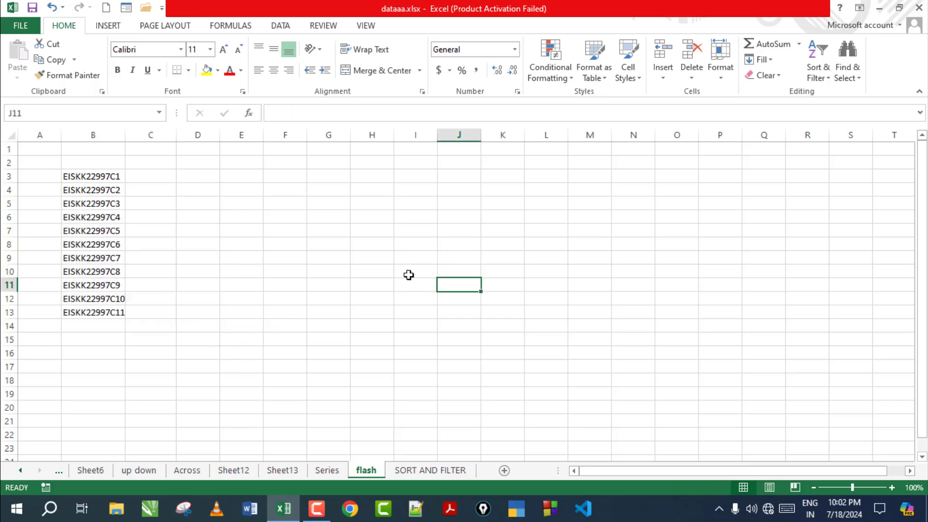
left_click_drag(98, 178, 99, 312)
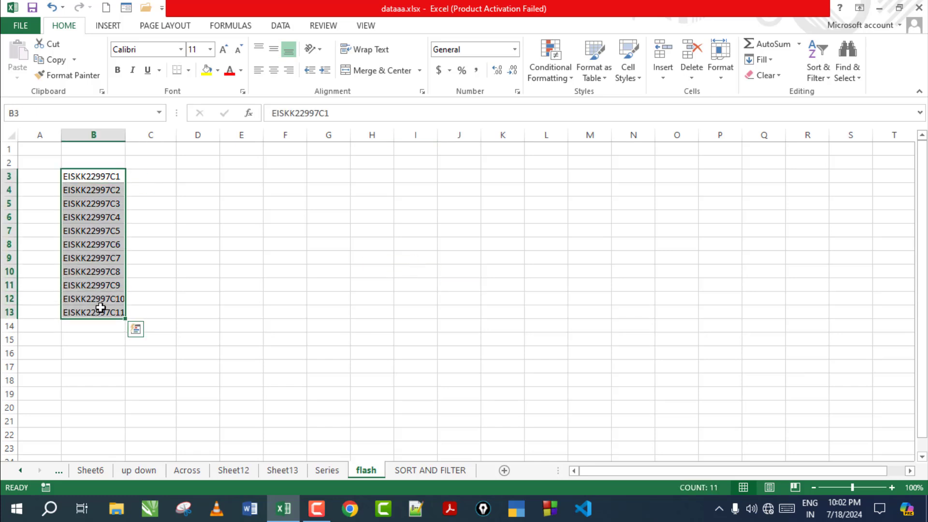
left_click(154, 240)
Step: Copy K22997C1 from the code in B3 into C3, undoing a trial series drag
double_click(84, 175)
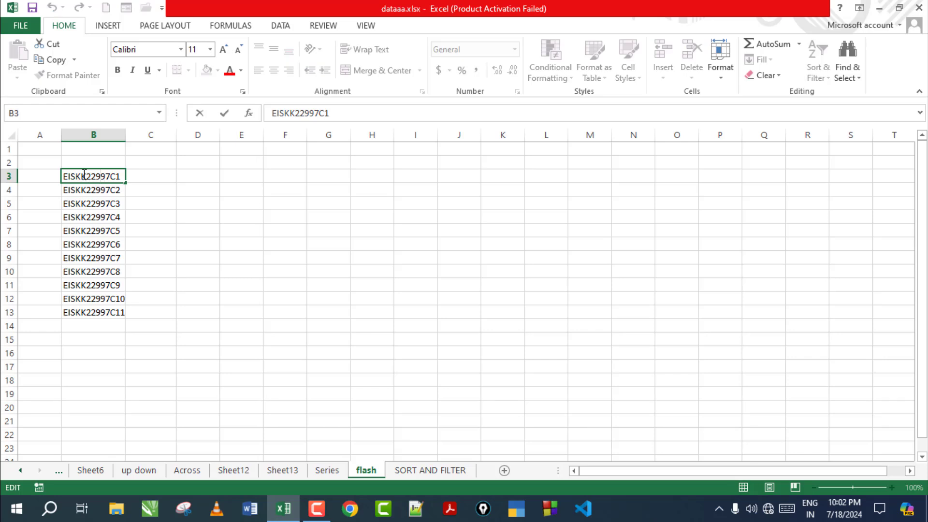
left_click_drag(82, 175, 121, 176)
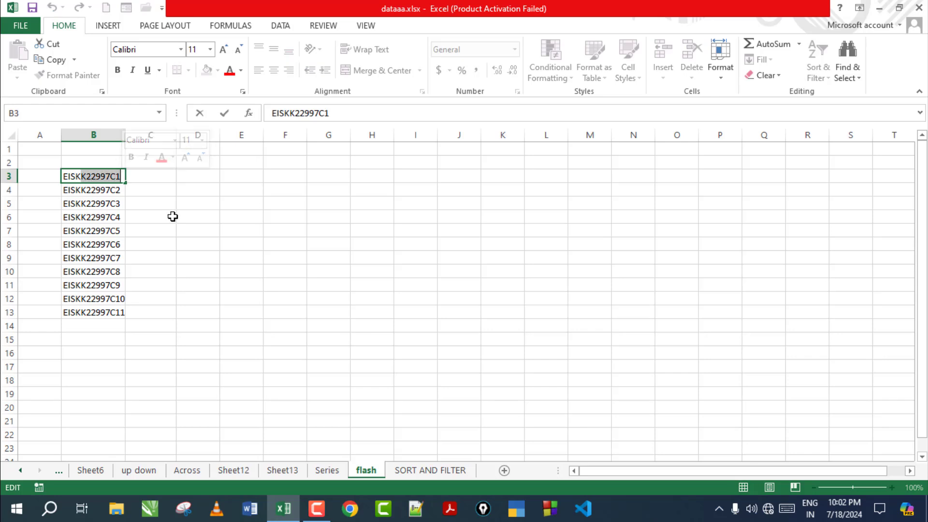
key("ctrl+c")
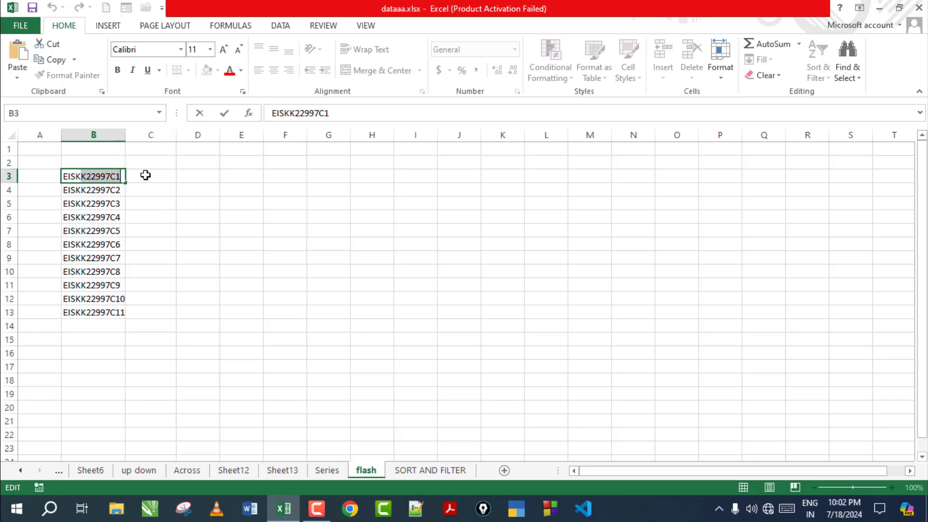
left_click(147, 173)
key("ctrl+v")
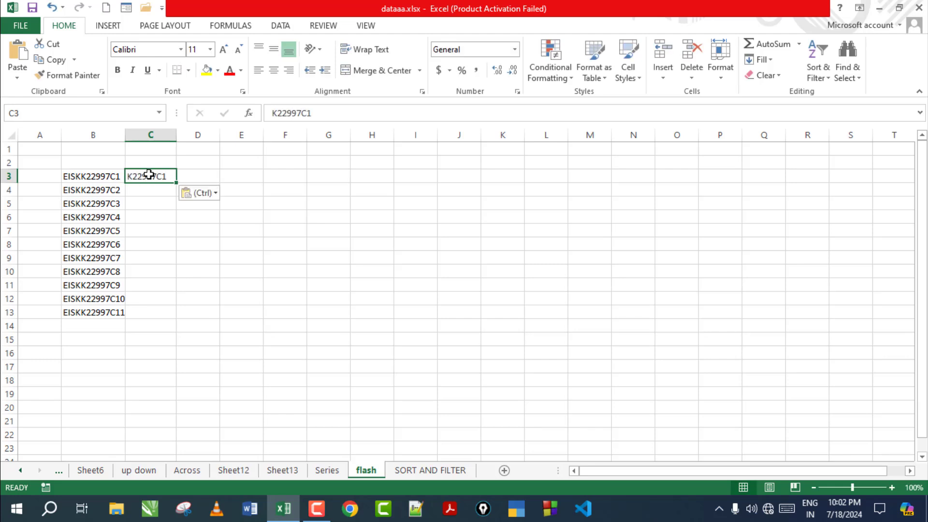
left_click(191, 241)
left_click(161, 177)
left_click_drag(176, 185, 189, 319)
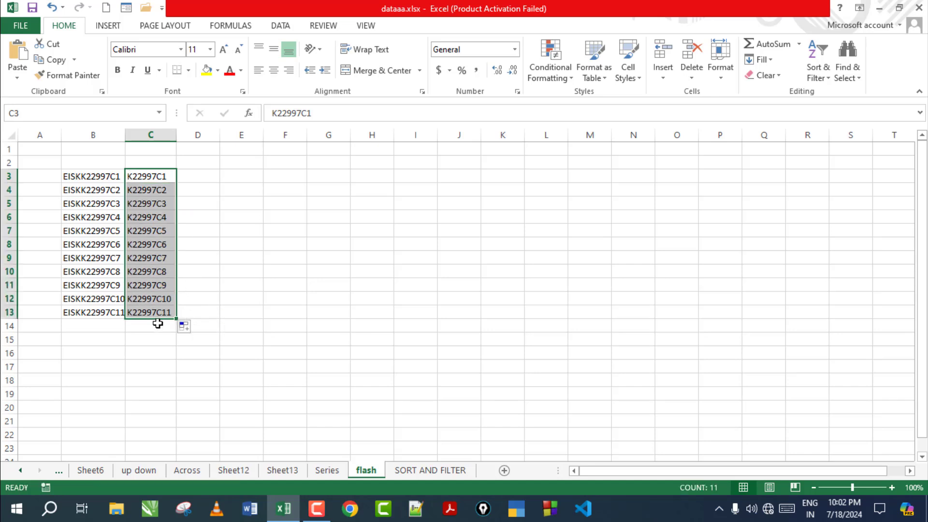
key("ctrl+z")
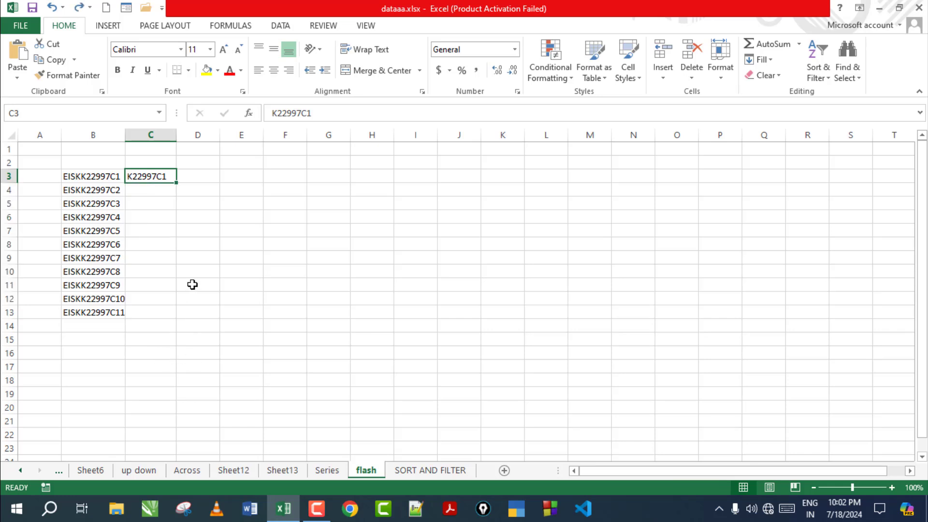
Step: Flash Fill C3:C13 following the K22997C1 example in C3
mouse_move(158, 177)
left_mouse_down()
mouse_move(166, 319)
mouse_move(167, 307)
left_mouse_up()
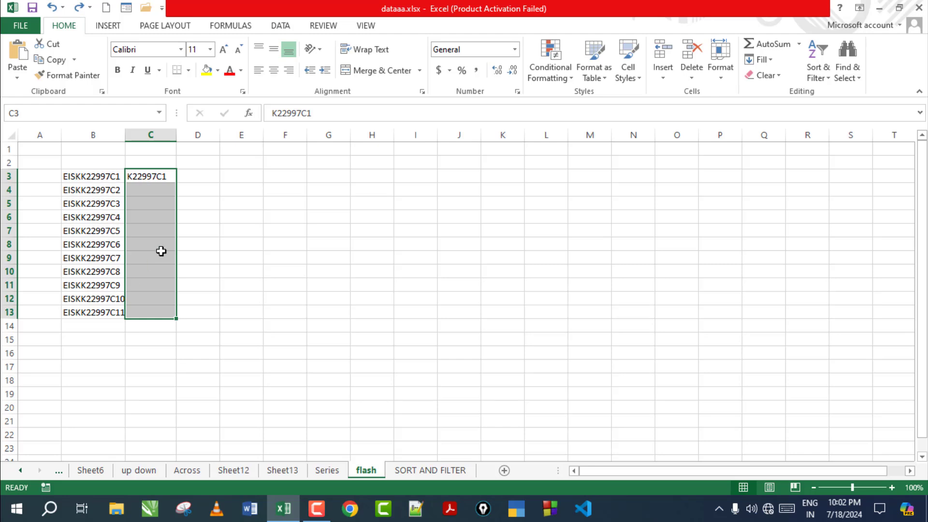
left_click(771, 60)
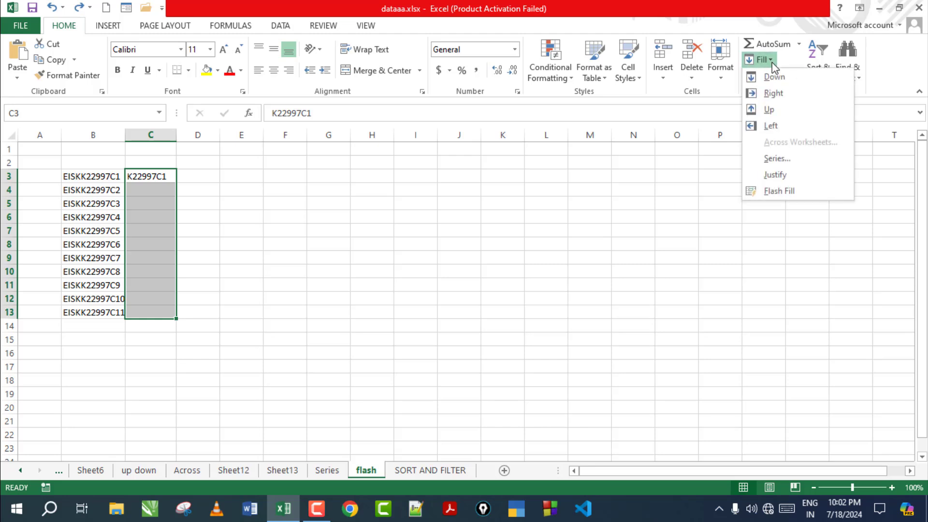
left_click(788, 192)
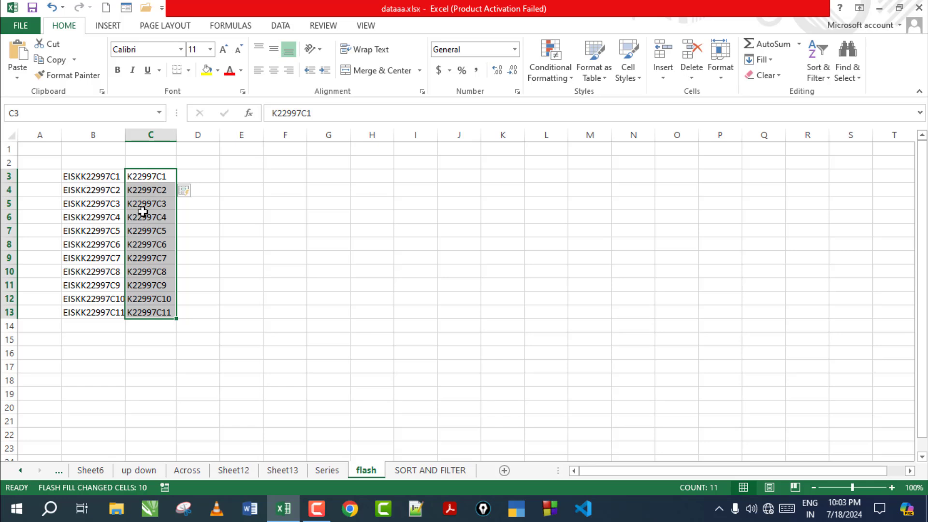
left_click(298, 213)
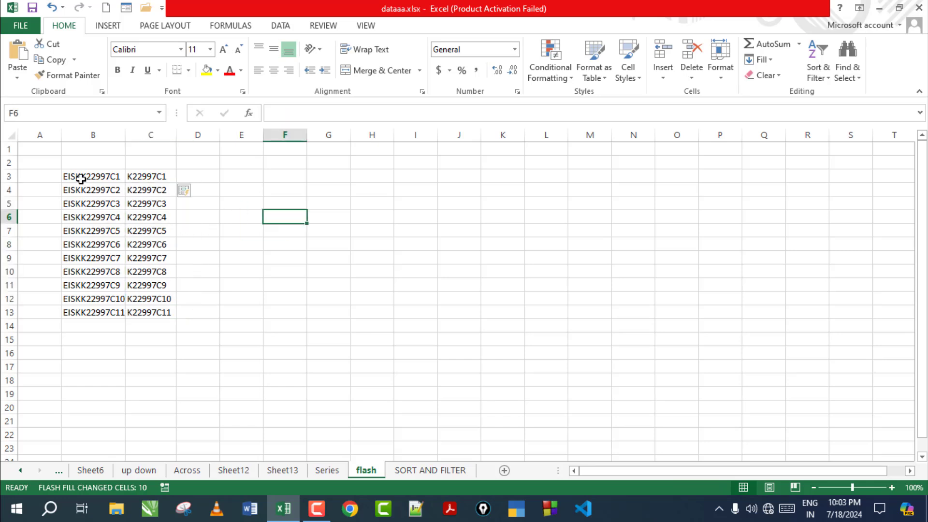
Step: Select B3:C14 and browse the Fill and Clear option lists
left_click_drag(80, 178, 156, 321)
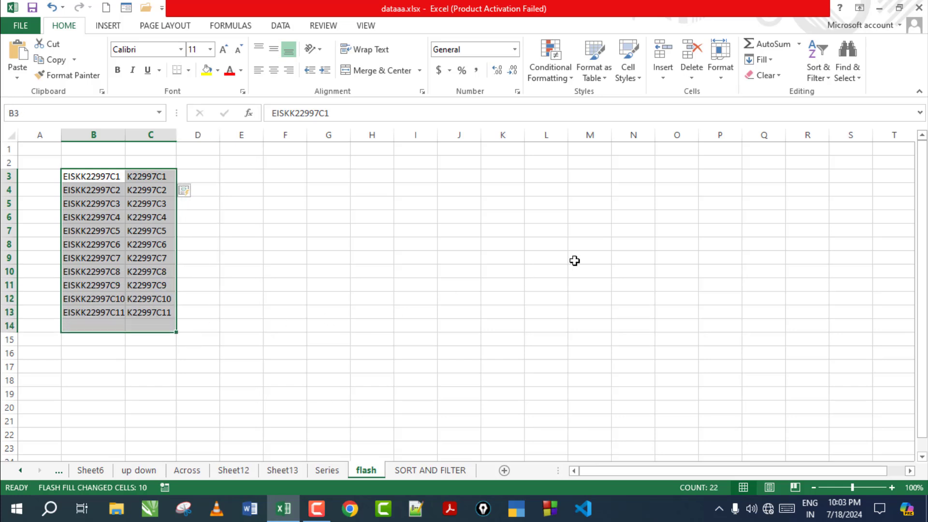
left_click(766, 59)
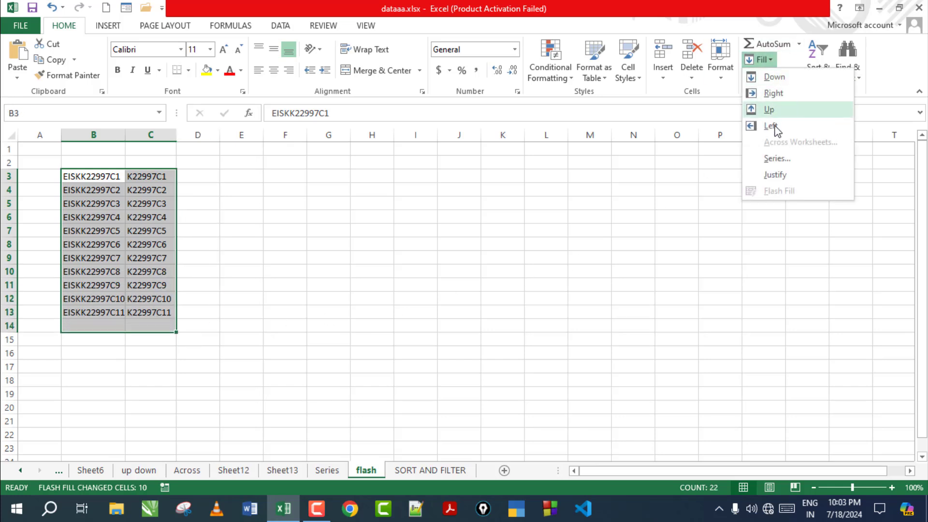
left_click(789, 236)
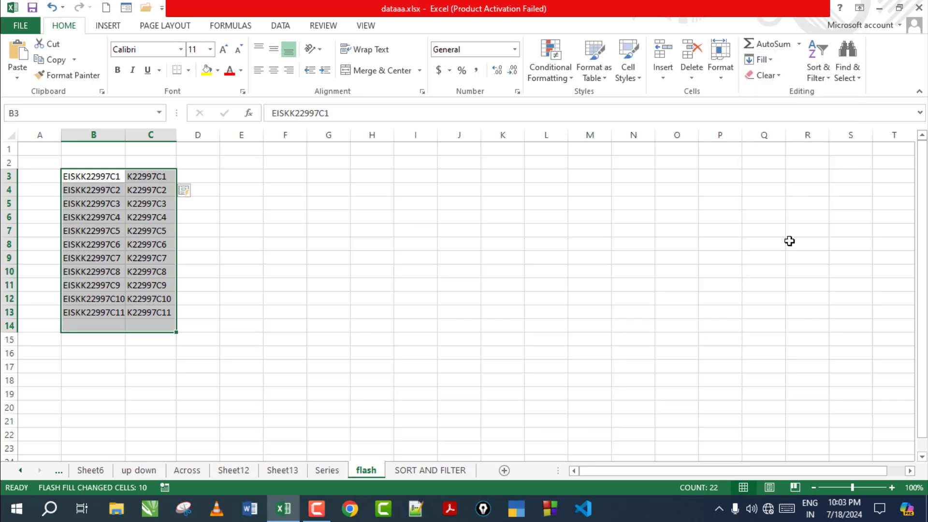
left_click(781, 76)
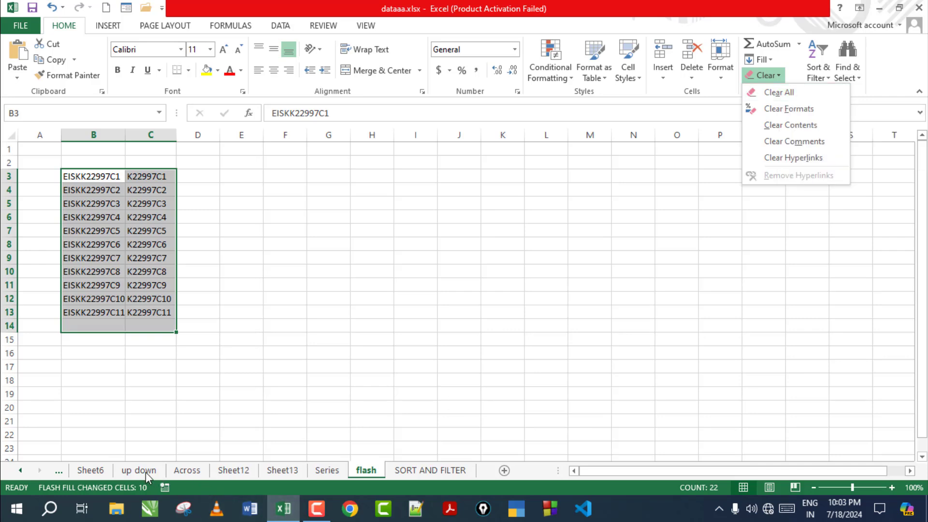
Step: On Sheet6, apply Clear Formats to A1:H15, then undo it
left_click(181, 476)
left_click(93, 470)
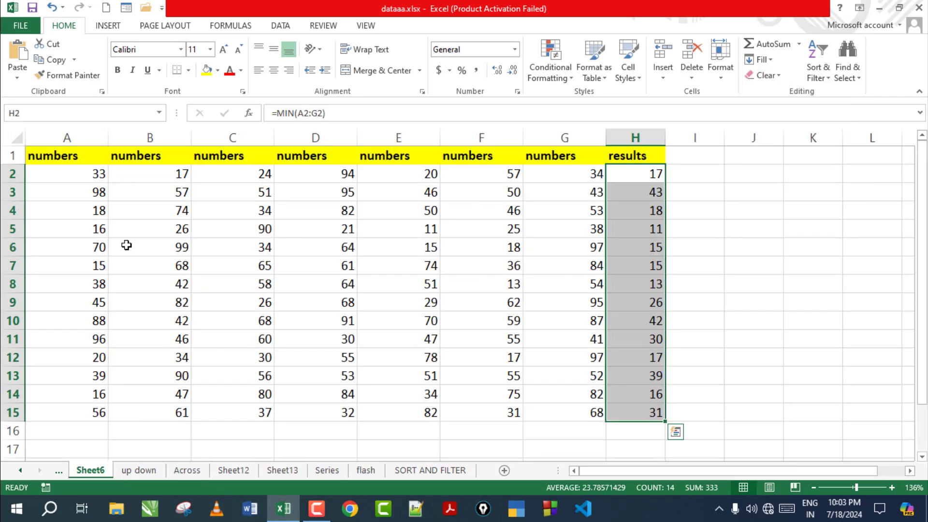
left_click_drag(44, 163, 645, 414)
left_click(759, 74)
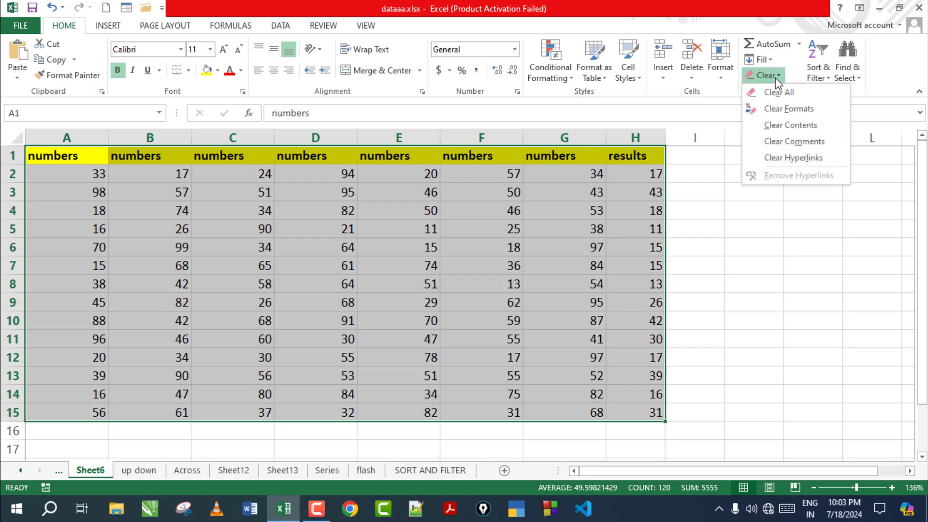
left_click(775, 93)
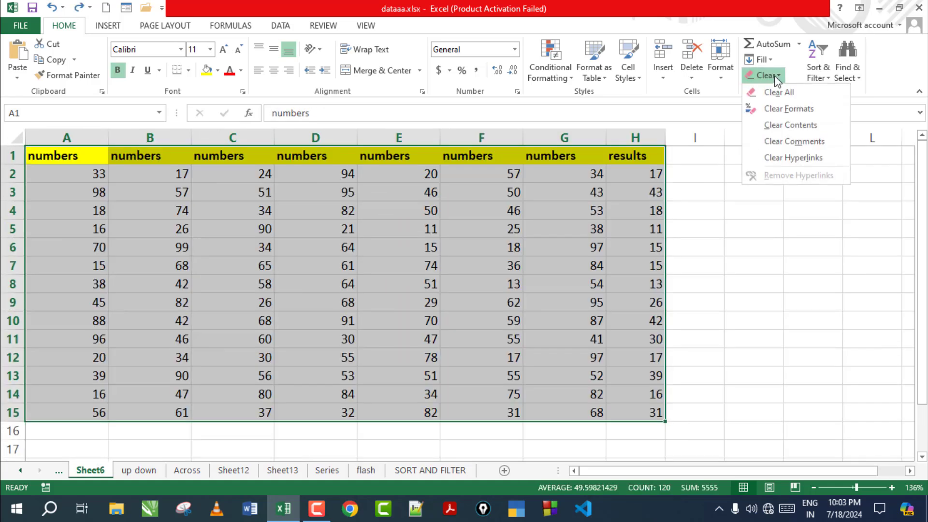
left_click(788, 109)
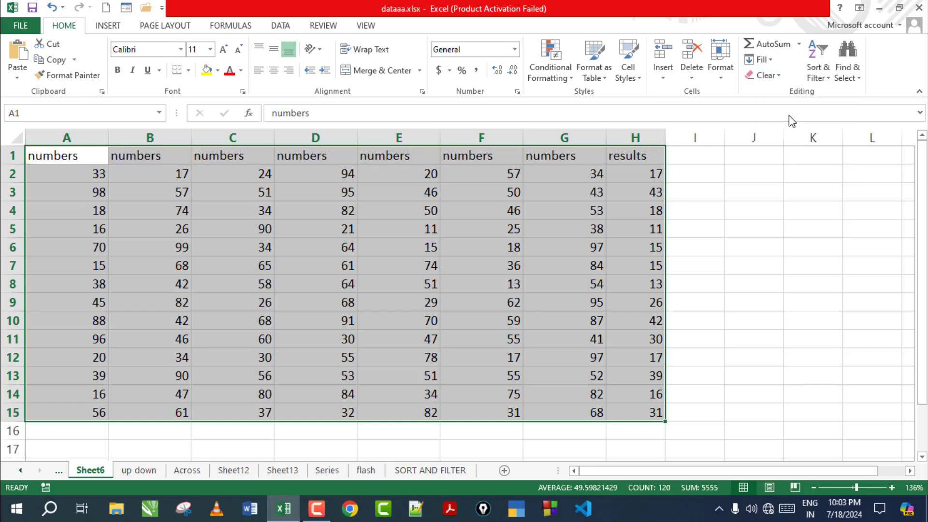
key("ctrl+z")
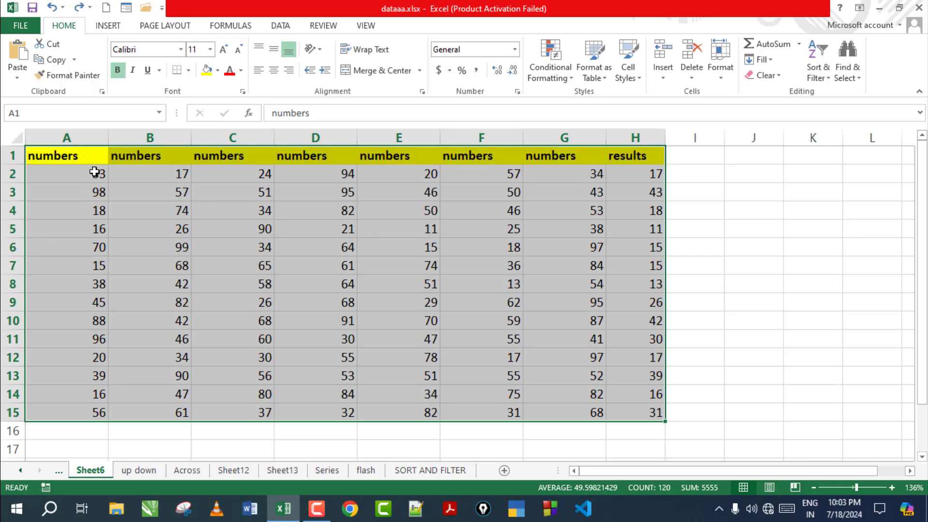
Step: Apply Clear Contents to the table, then undo to restore its values
left_click(766, 76)
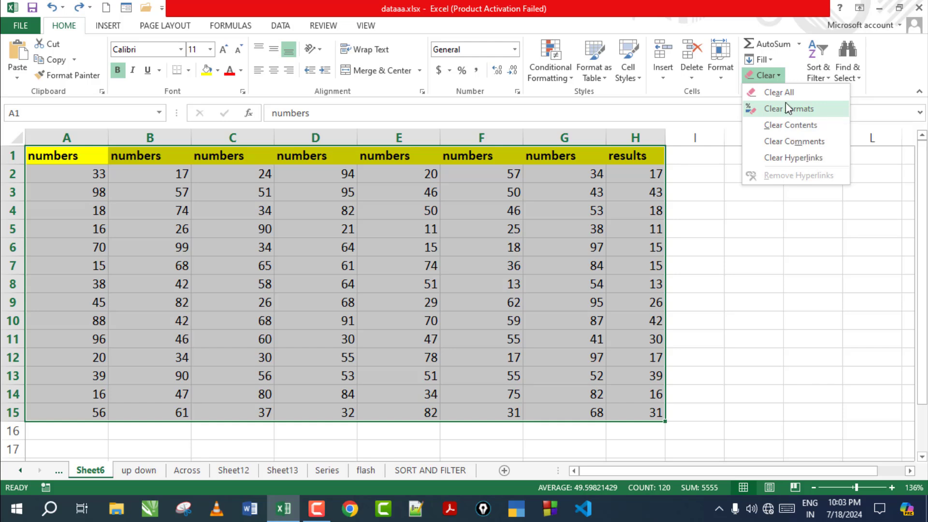
left_click(795, 128)
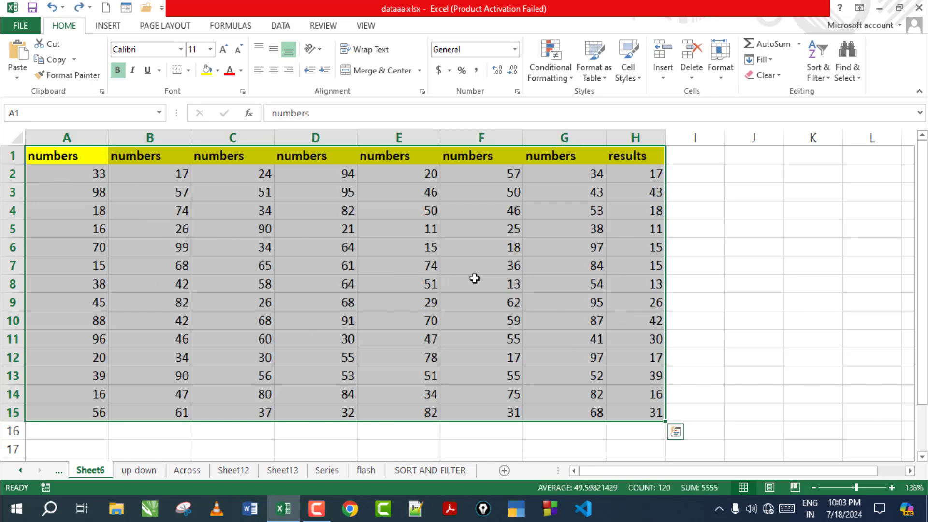
key("ctrl+z")
left_click(766, 75)
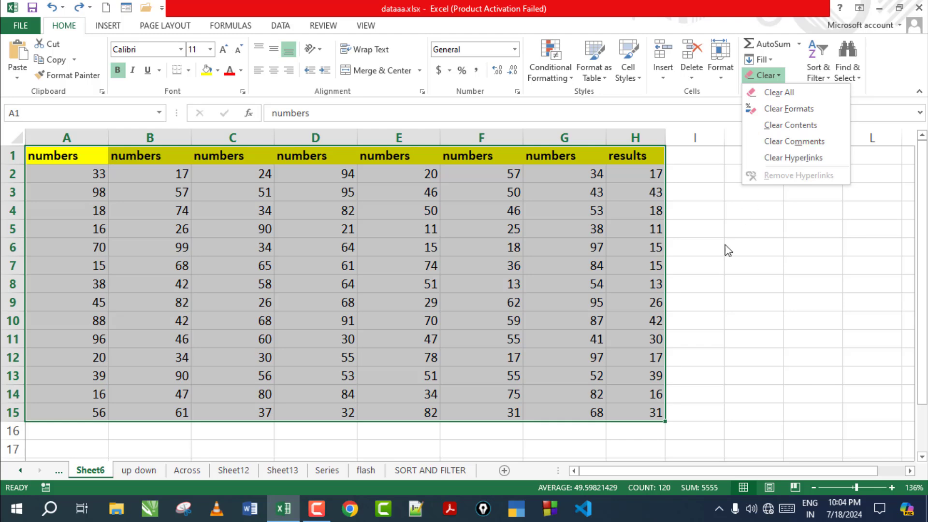
left_click(739, 276)
left_click(641, 192)
Step: Insert a comment reading 4556 on cell H2
left_click(641, 170)
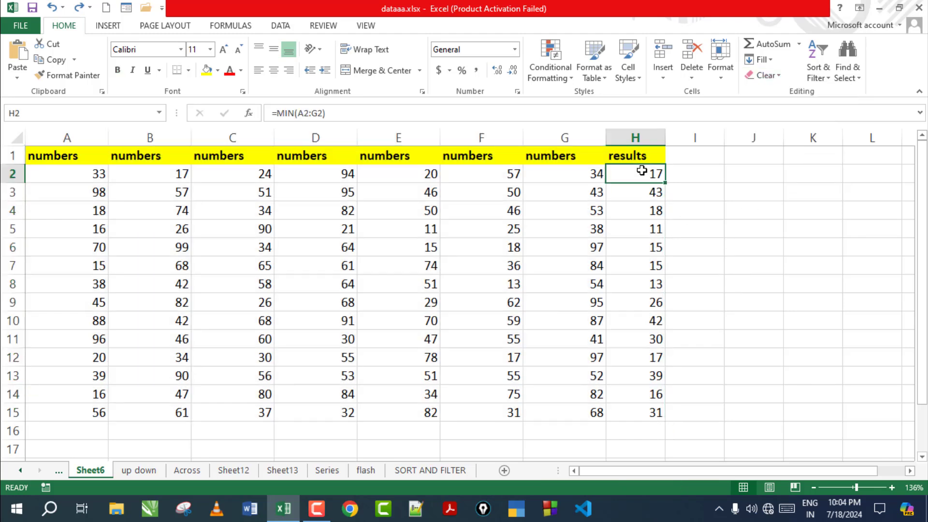
right_click(641, 171)
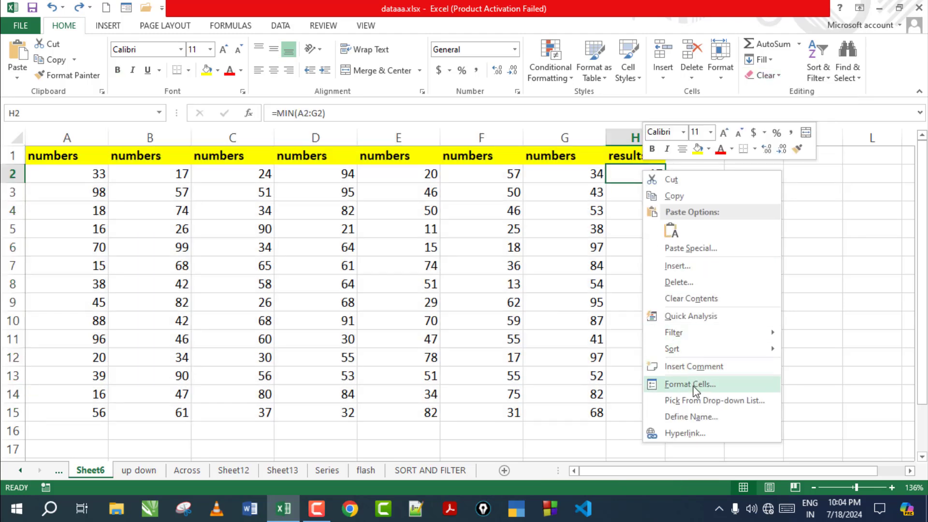
left_click(705, 365)
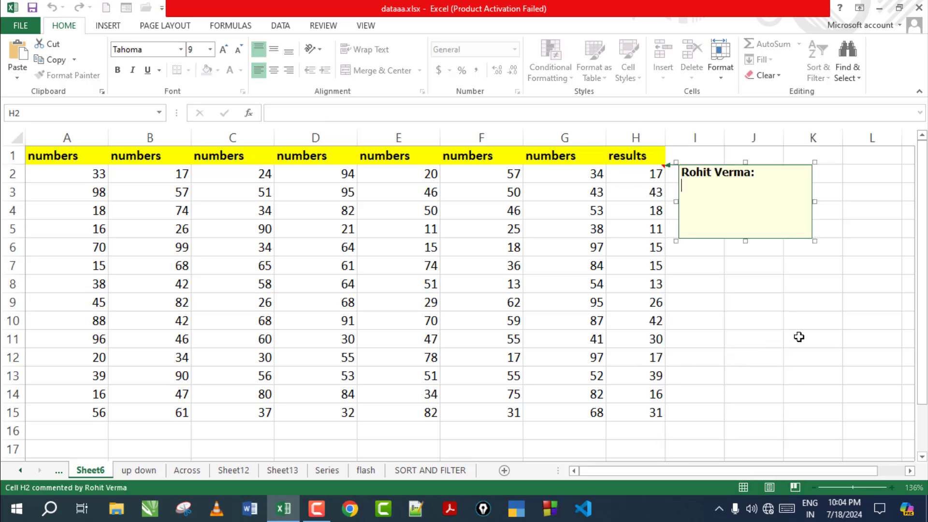
left_click(828, 320)
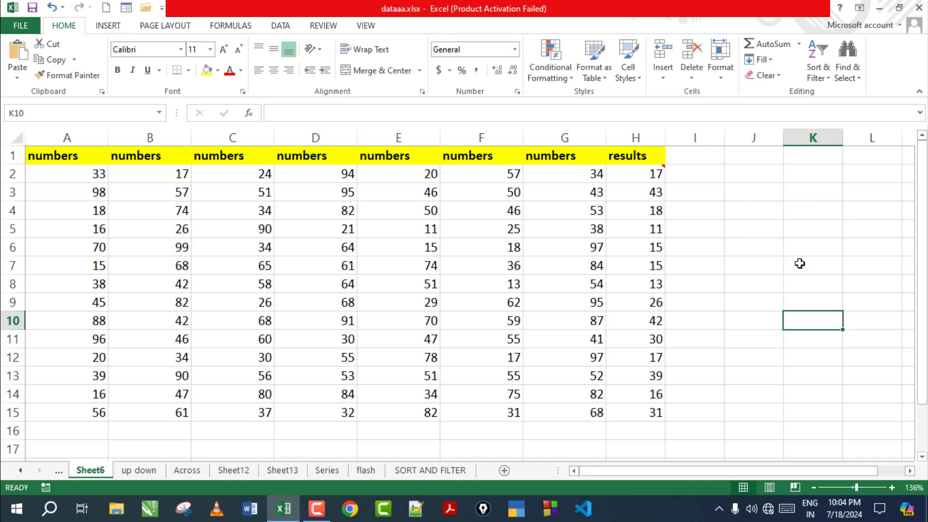
Step: Remove H2's comment with Clear Comments
mouse_move(656, 170)
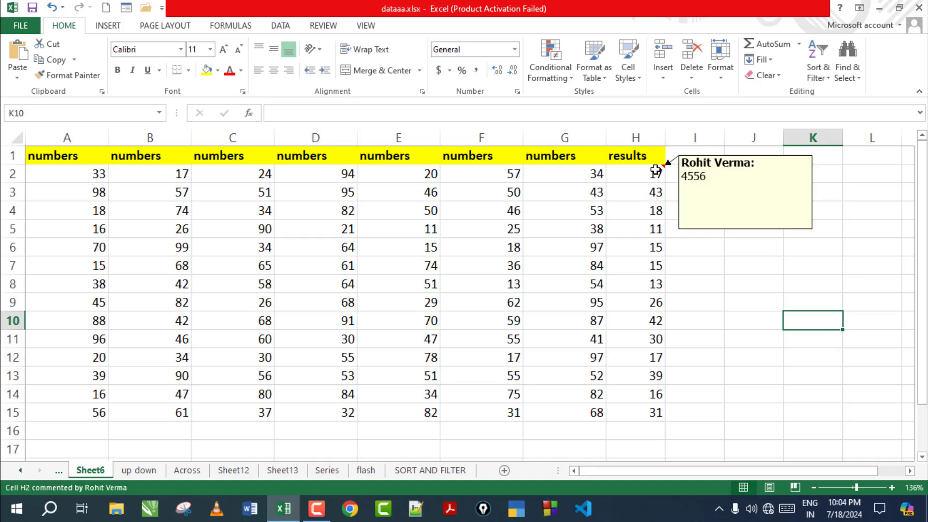
left_click(650, 174)
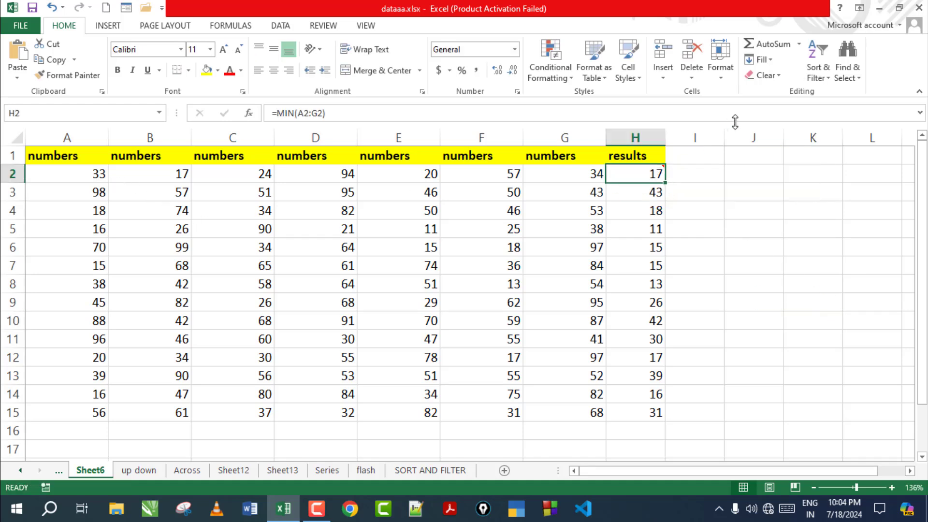
left_click(766, 75)
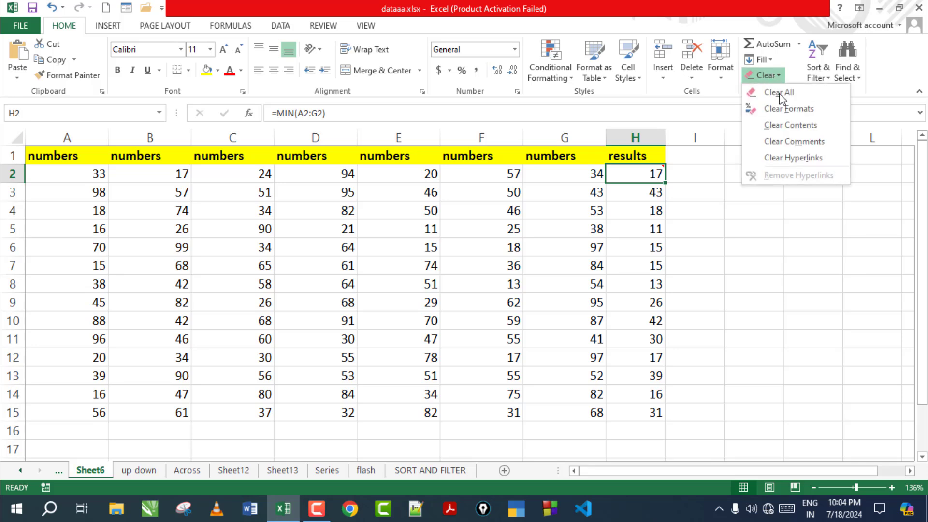
left_click(802, 143)
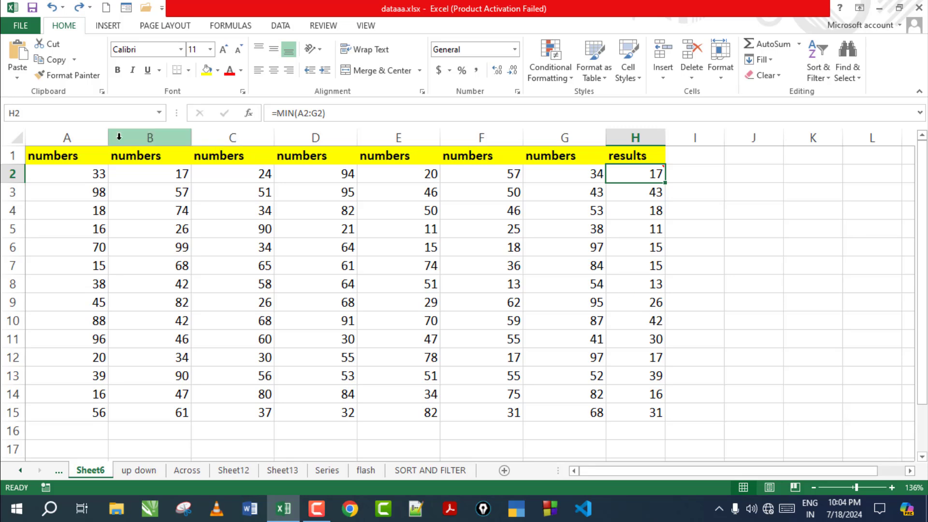
Step: Clear formats from table A1:H15, then undo to restore the formatting
left_click_drag(68, 153, 648, 412)
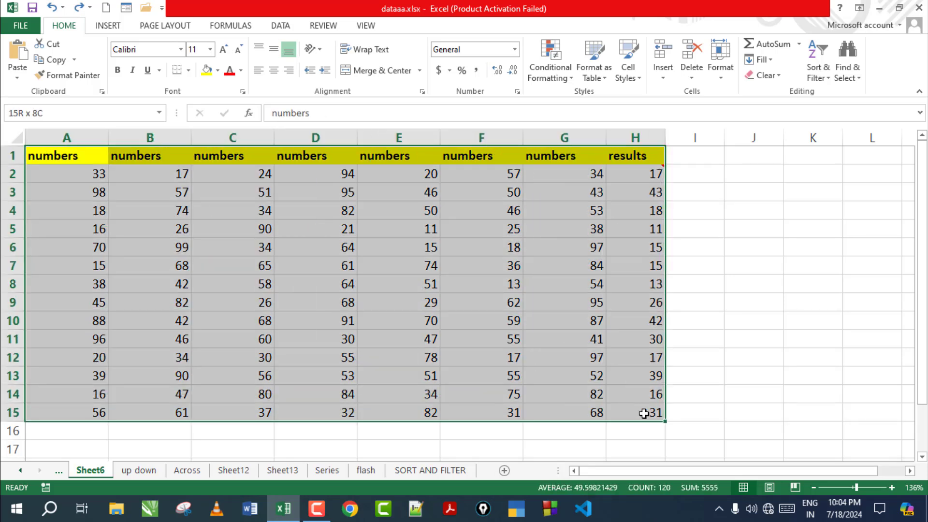
left_click(779, 77)
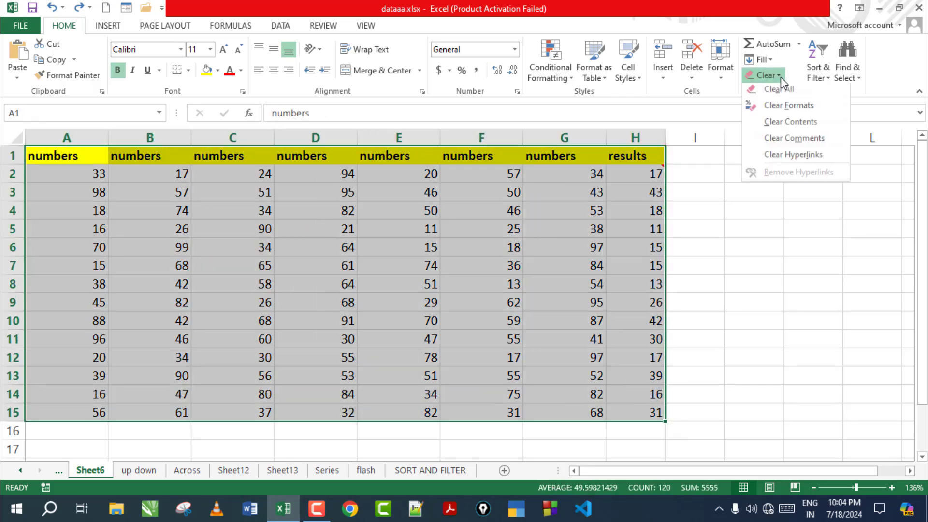
left_click(781, 109)
mouse_move(666, 170)
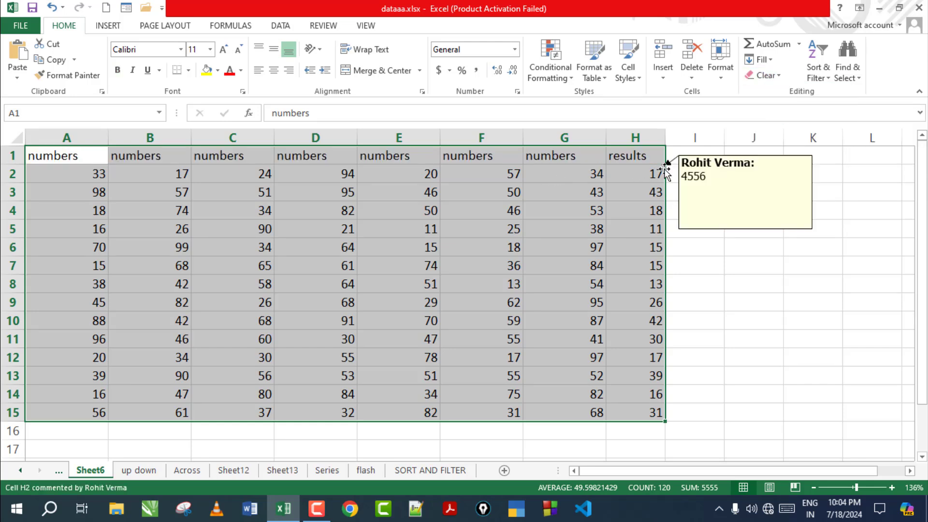
key("ctrl+z")
Step: Clear comments from the selected table, then select cell H2 and reopen the Clear menu
left_click(765, 76)
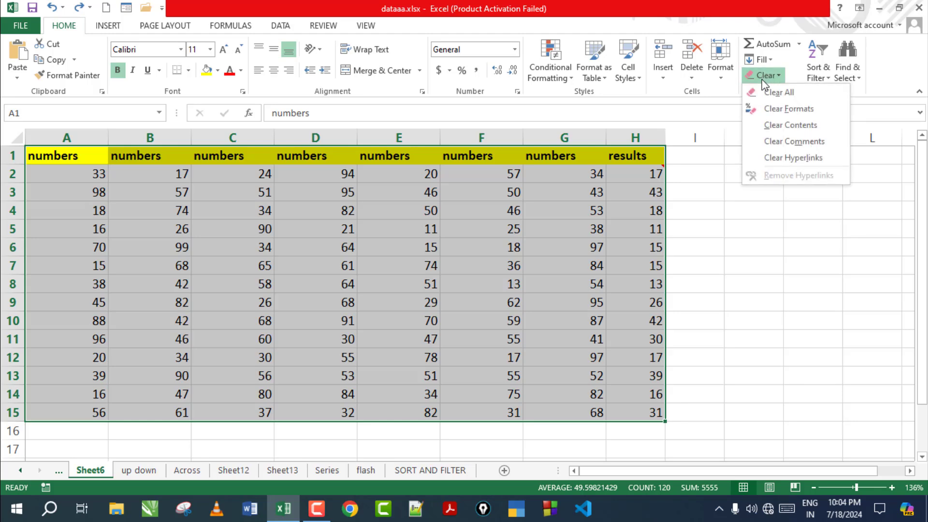
left_click(788, 141)
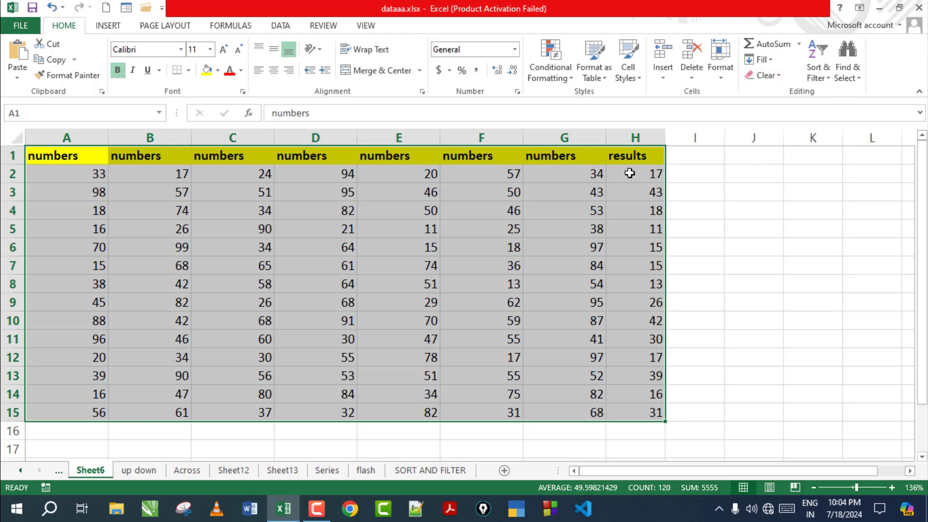
left_click(660, 172)
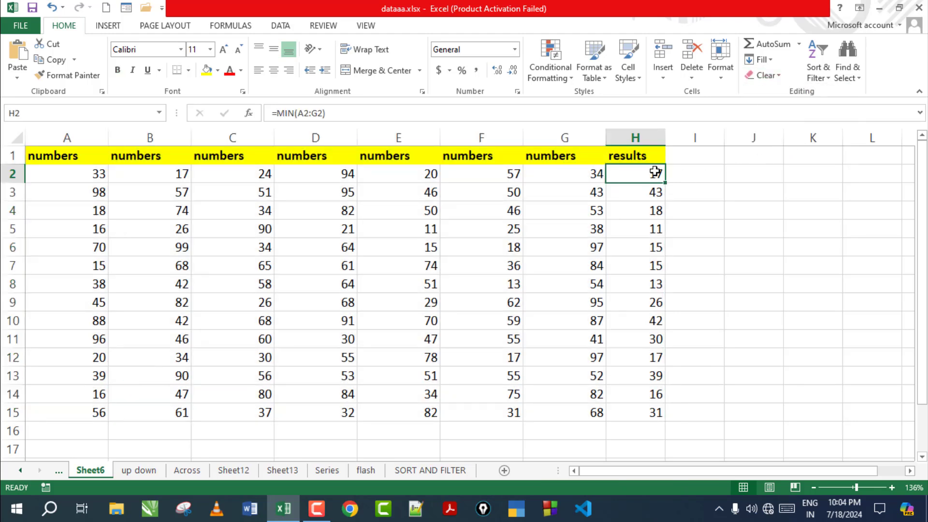
left_click(767, 76)
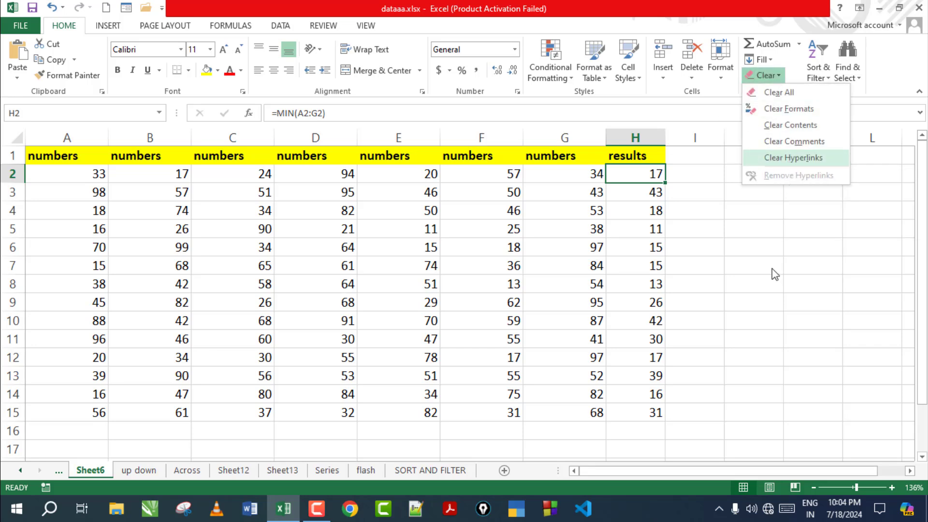
Step: Hyperlink cell H15 to the file 1233.psd
left_click(671, 413)
left_click(652, 419)
right_click(652, 418)
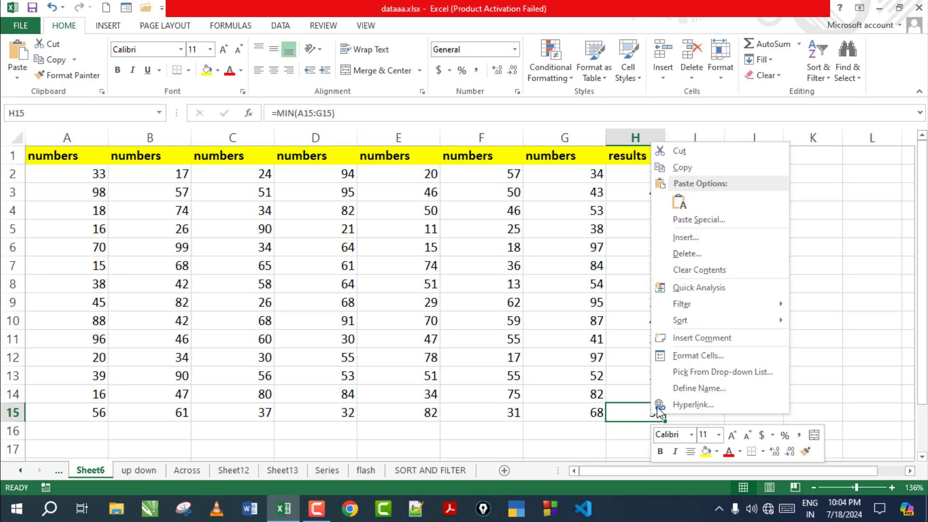
left_click(677, 405)
double_click(610, 377)
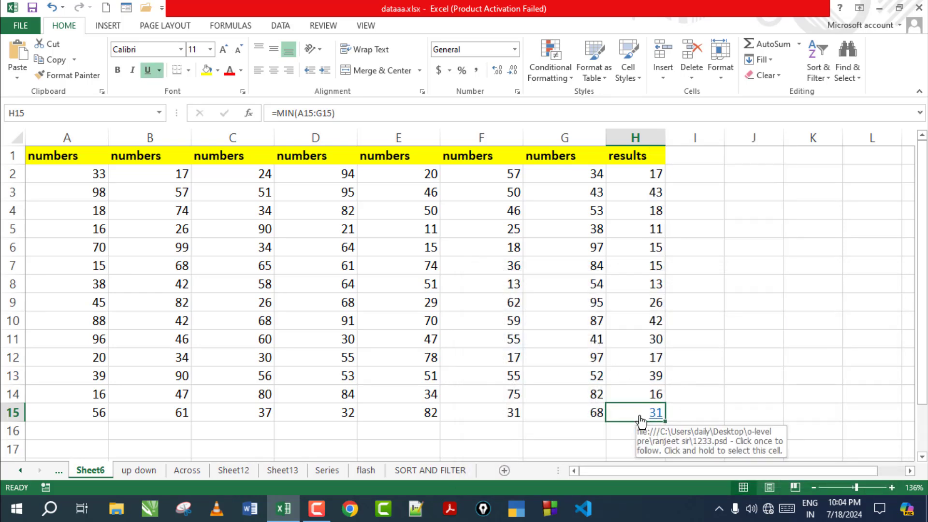
Step: Apply Clear Hyperlinks to H15, leaving 31 as blue-underlined text
left_click(765, 75)
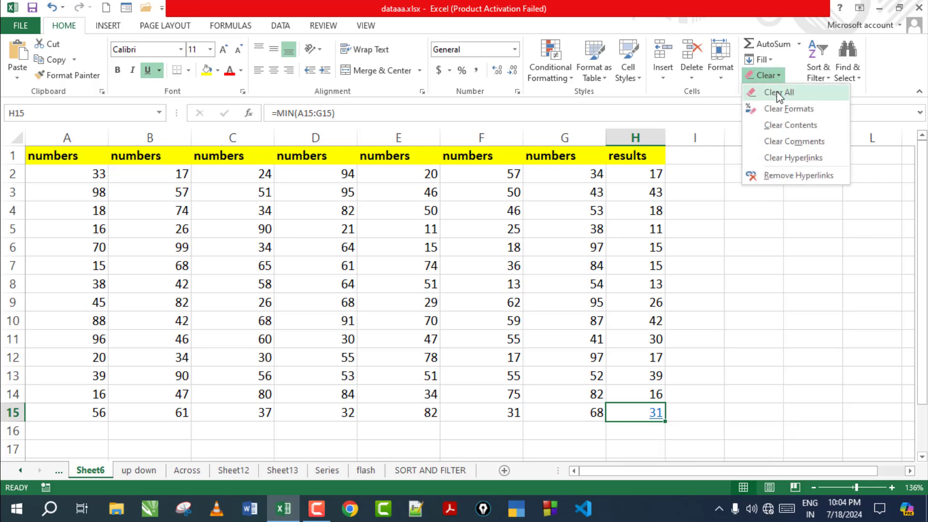
left_click(790, 160)
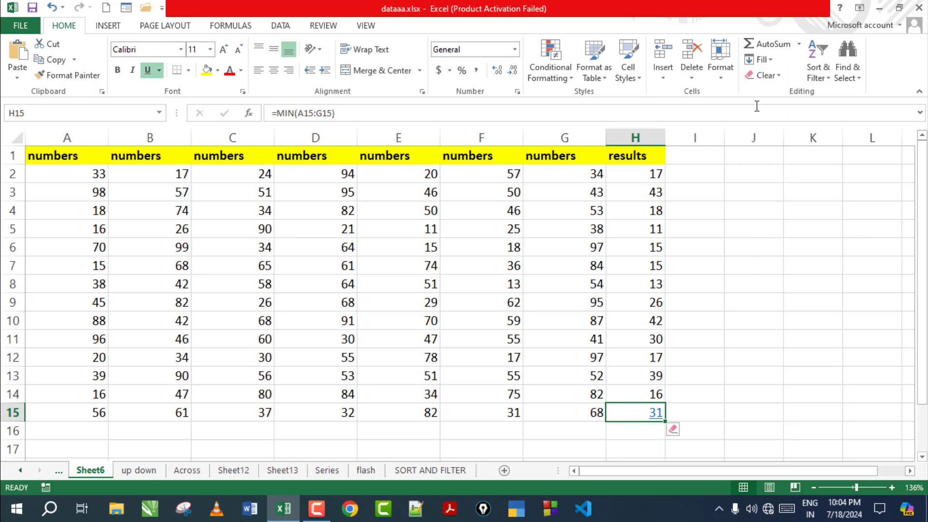
left_click(765, 75)
left_click(790, 159)
Step: Re-enter the H15 formula unchanged, then select the table A1:H15
double_click(648, 412)
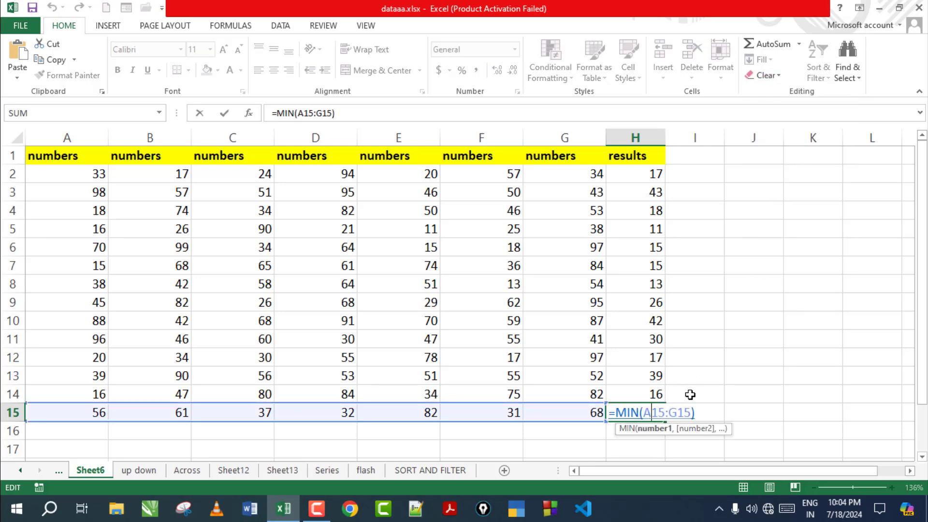
key("Return")
left_click(700, 357)
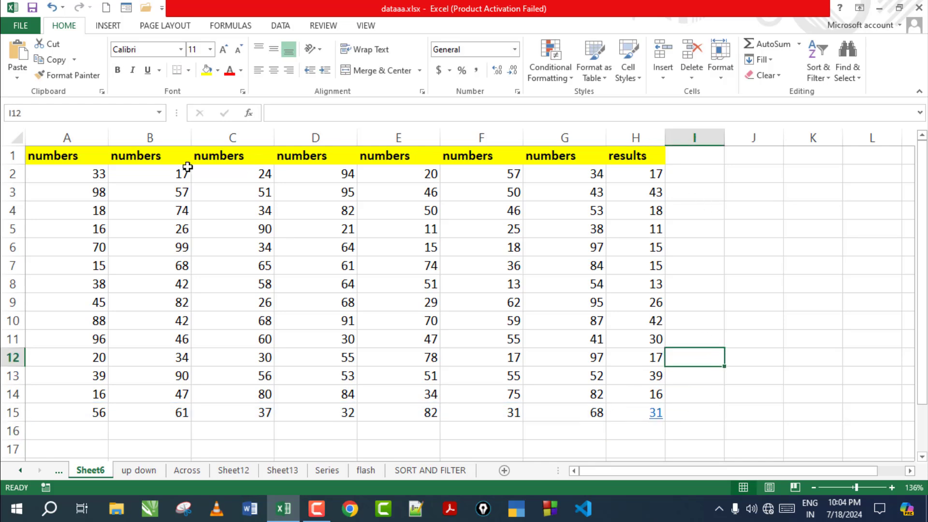
left_click_drag(72, 155, 650, 413)
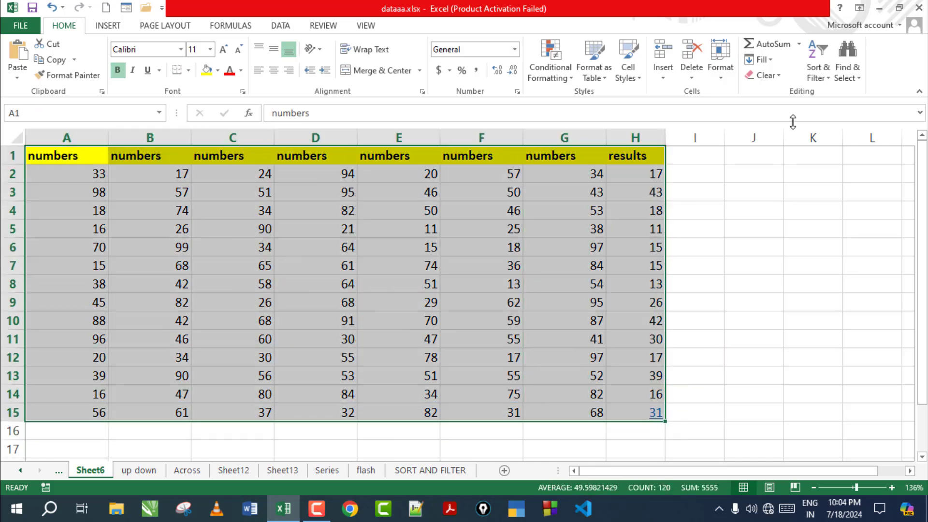
left_click(774, 76)
left_click(704, 260)
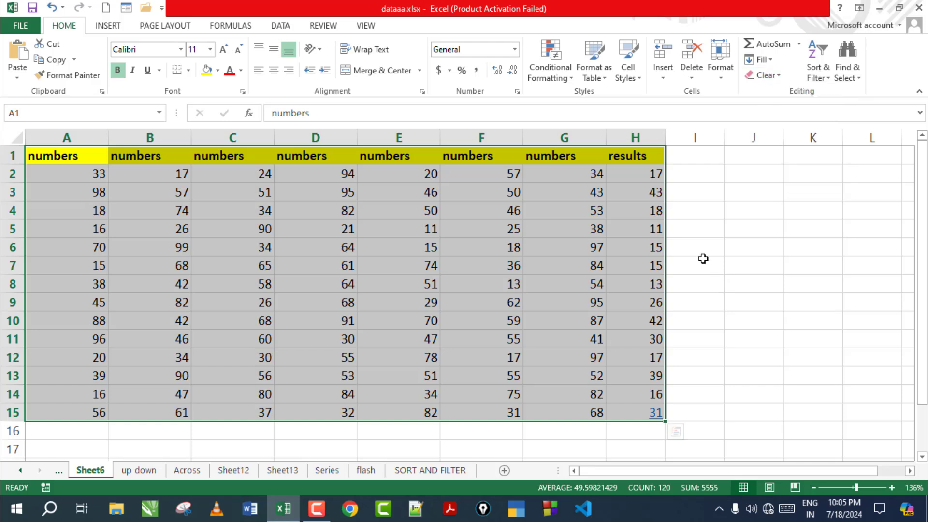